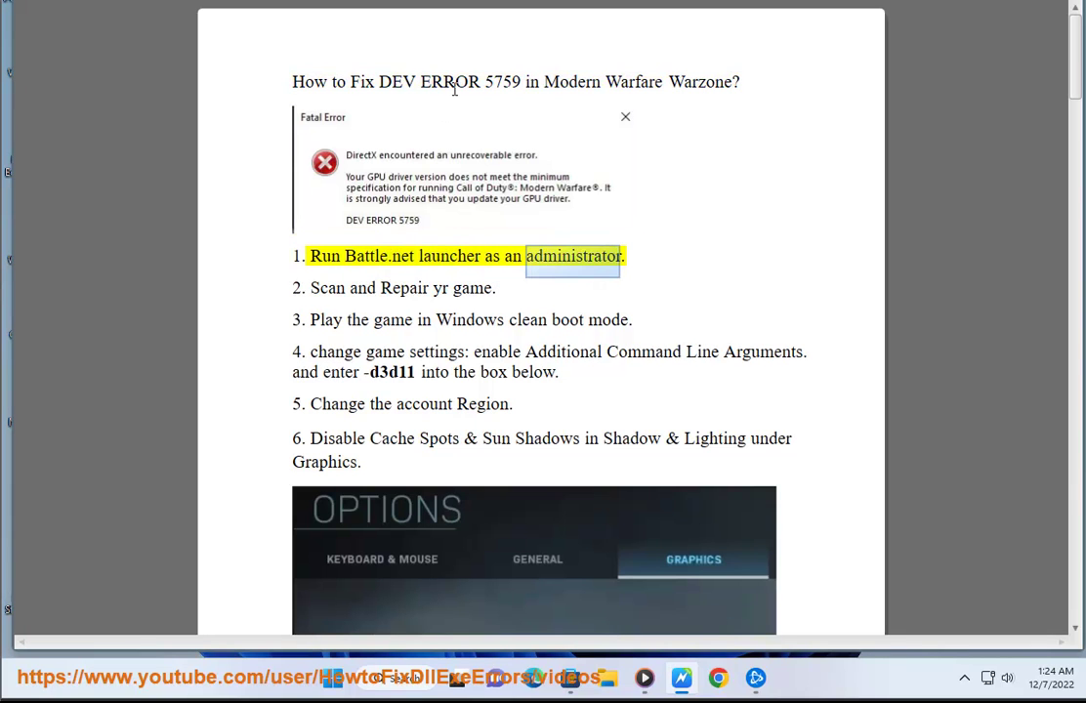
# - Search Windows for Battle.net and run the launcher as administrator
pyautogui.click(396, 674)
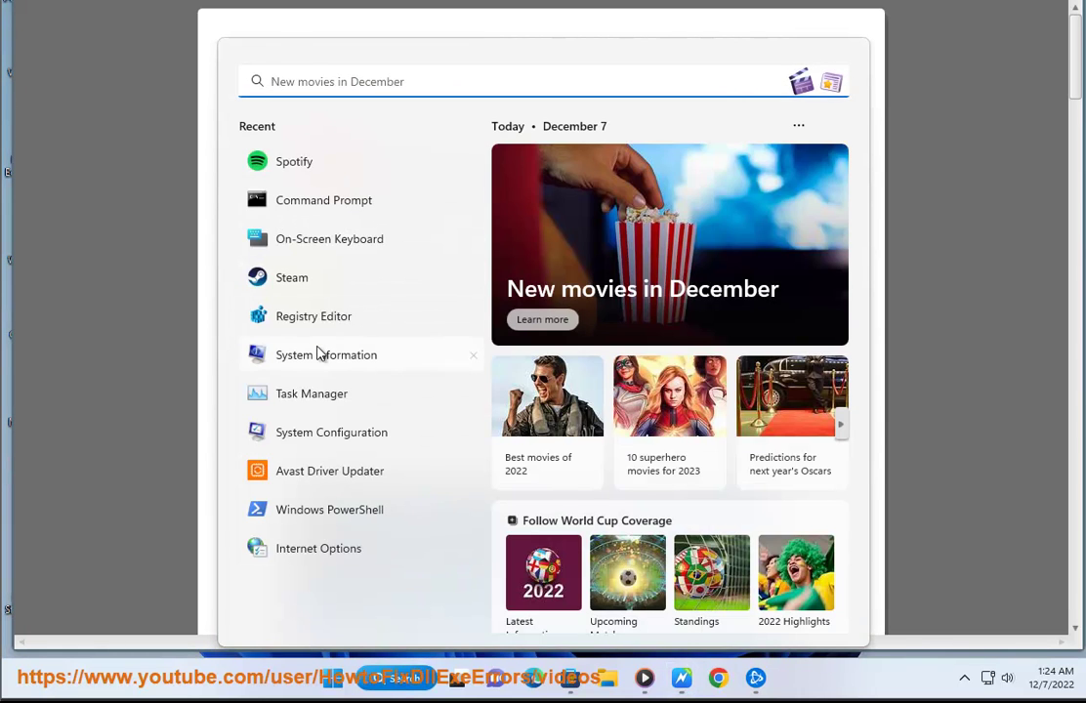
pyautogui.write('BATtle.net')
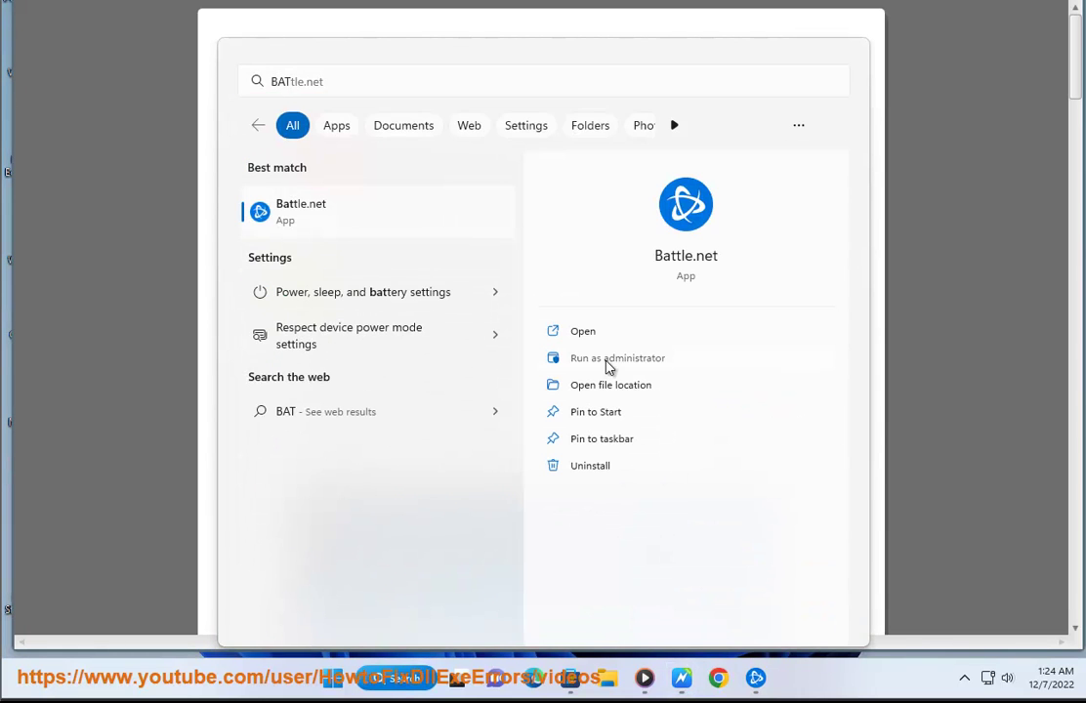
pyautogui.click(607, 364)
pyautogui.click(437, 448)
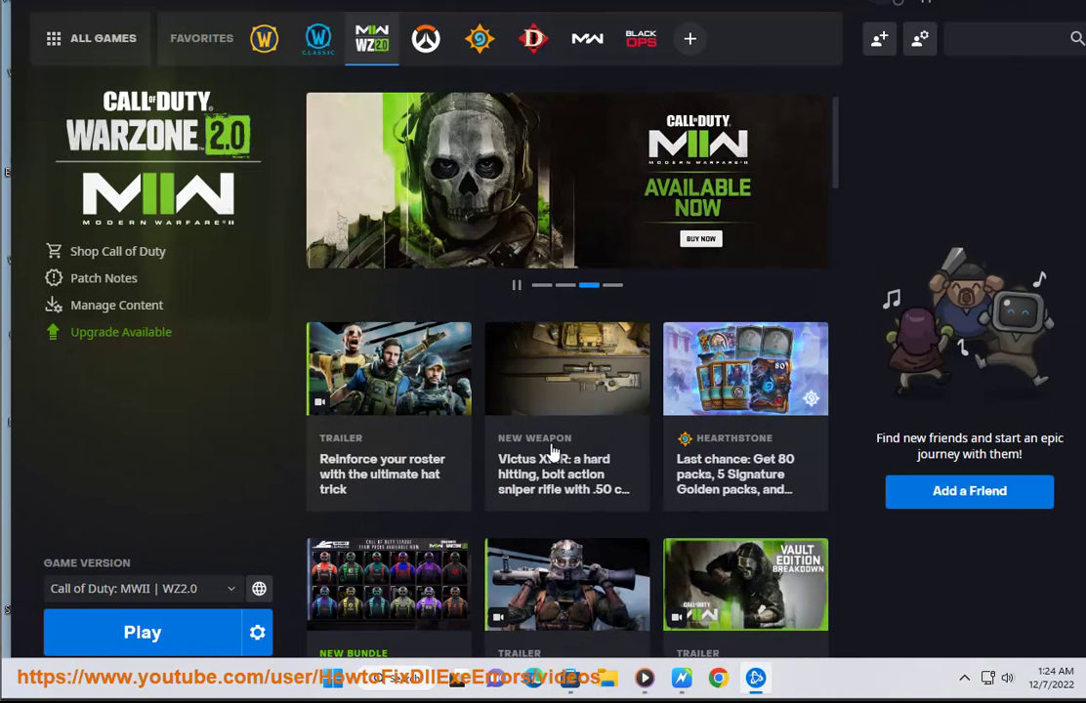
# - Check the fix list, open the Scan and Repair prompt for Call of Duty: MWII | WZ2.0 in Battle.net, and dismiss it without scanning
pyautogui.click(681, 678)
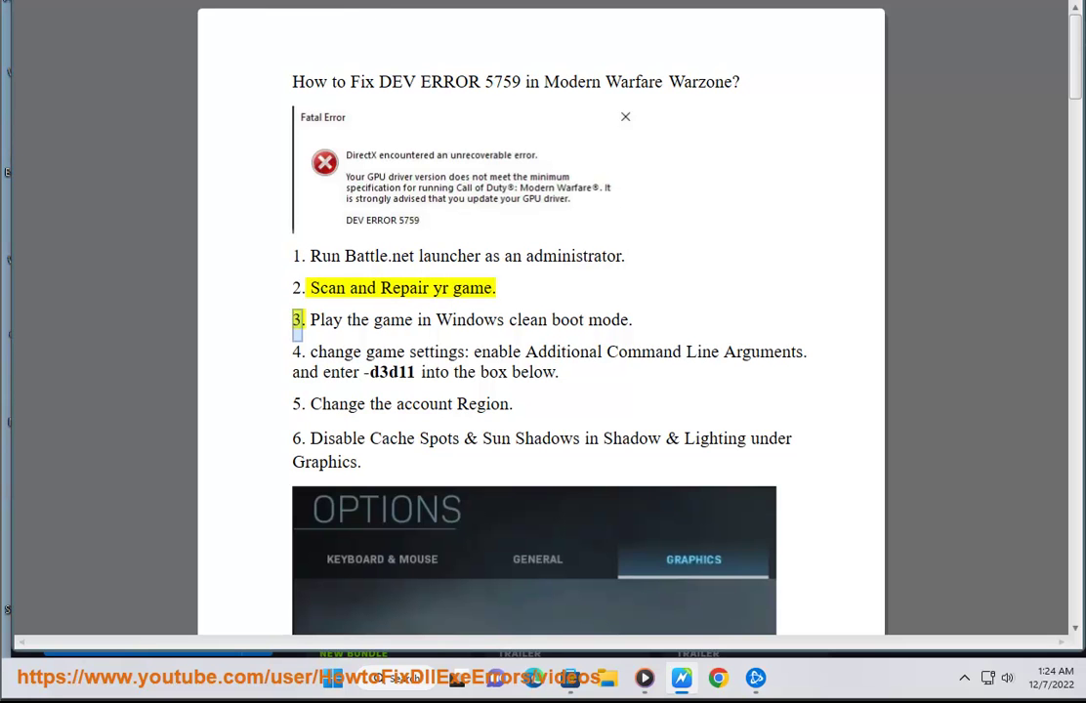
pyautogui.hotkey('alt', 'Tab')
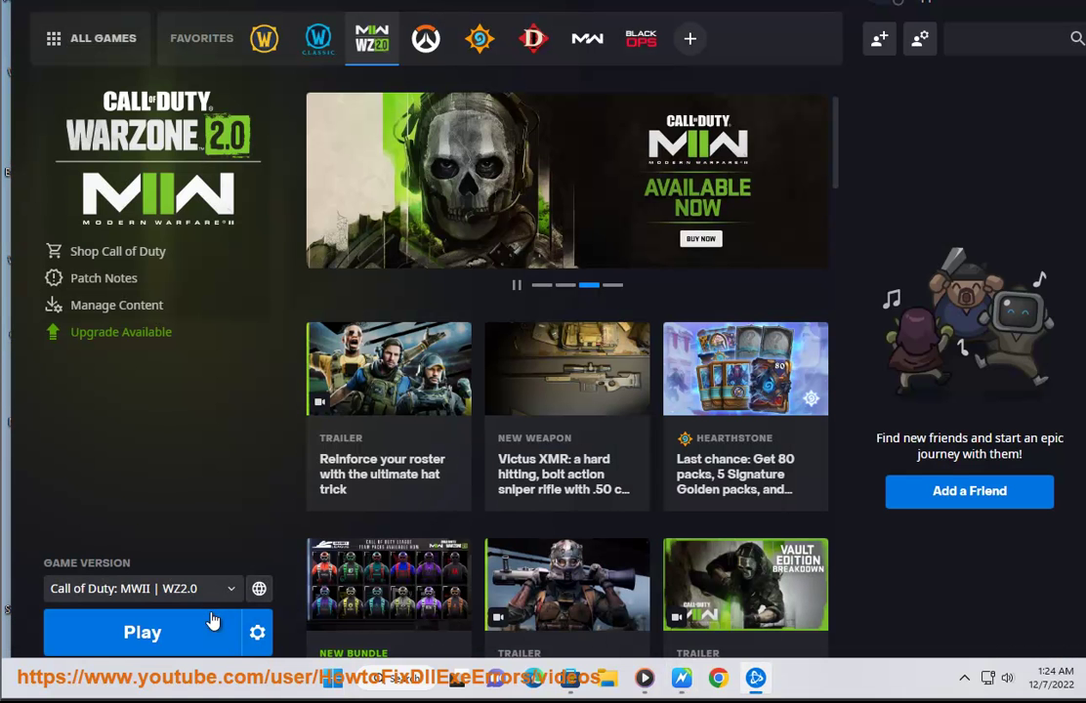
pyautogui.click(257, 632)
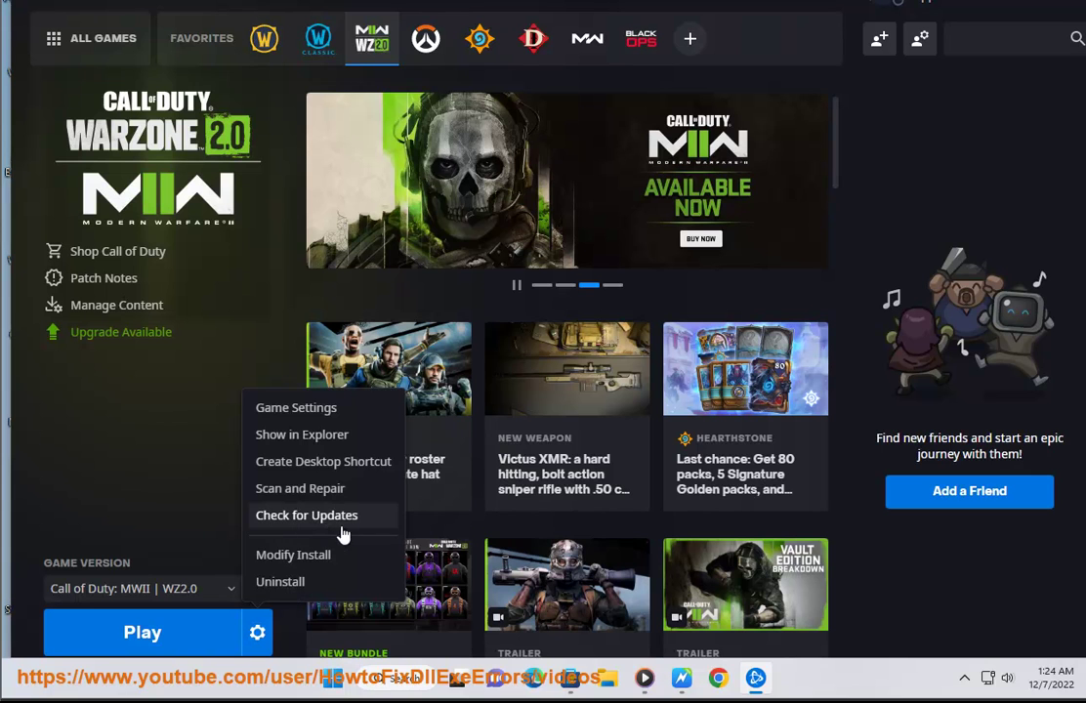
pyautogui.click(313, 491)
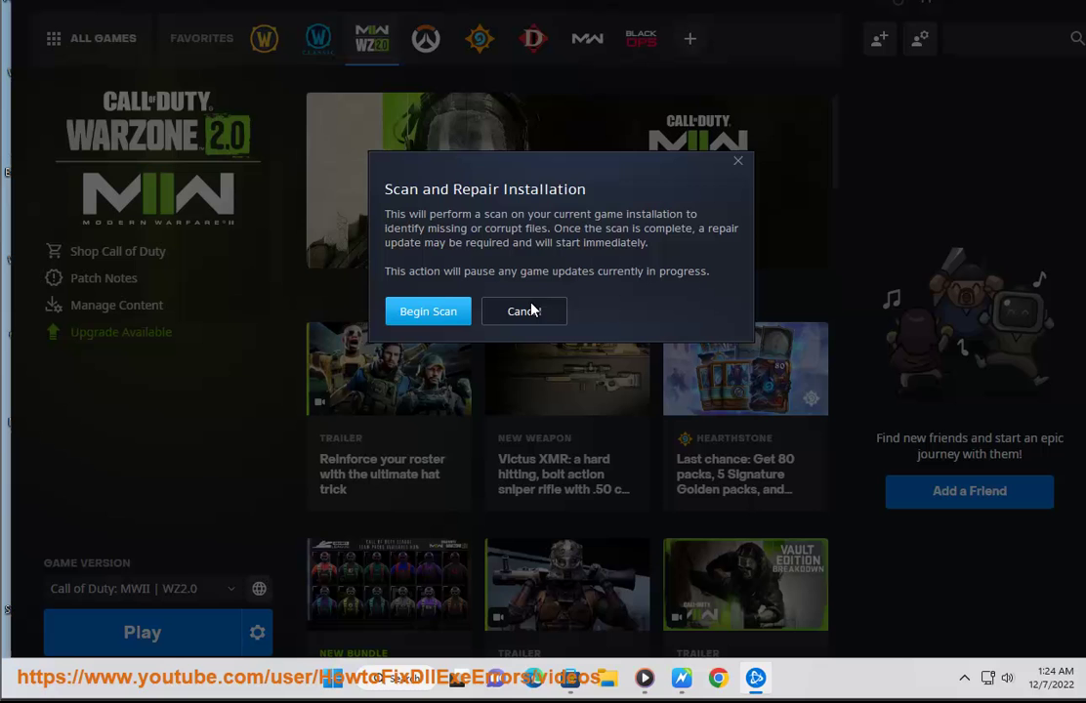
pyautogui.click(739, 163)
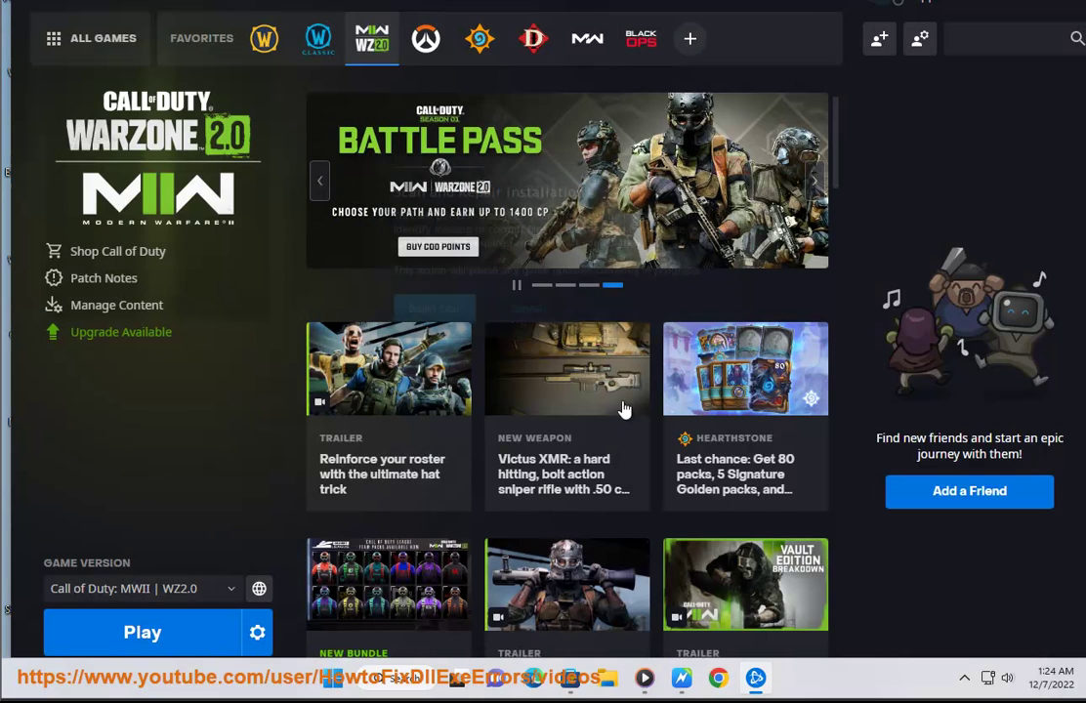
# - Search Google in Chrome for "windows clean boot" and highlight the Microsoft Support result
pyautogui.click(682, 681)
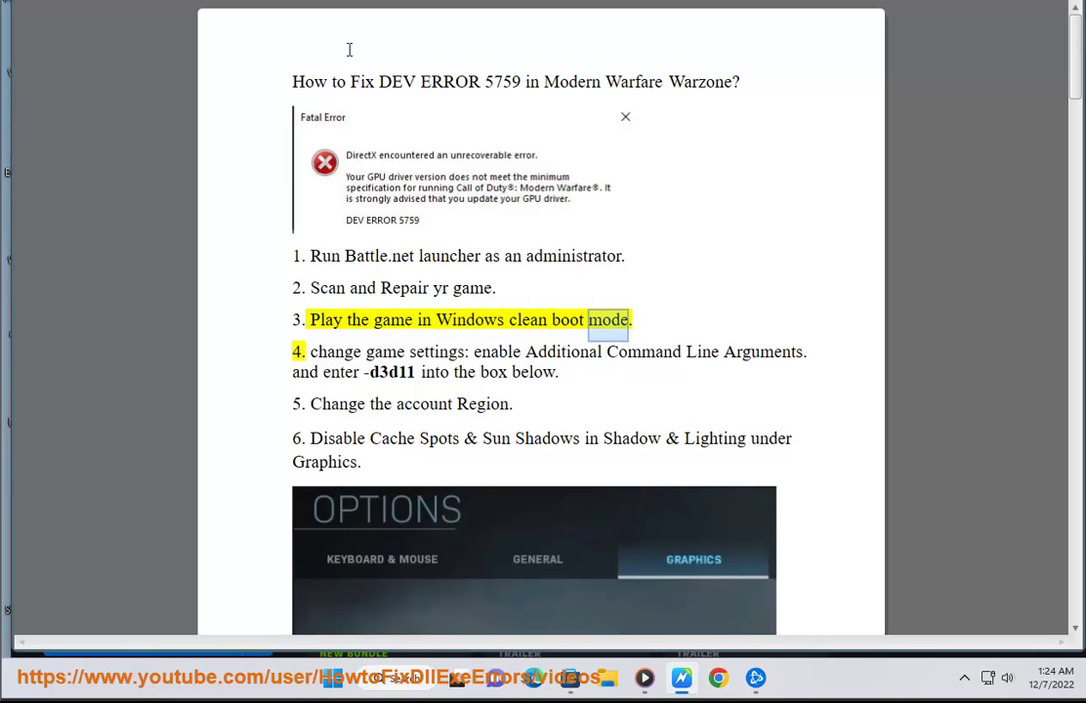
pyautogui.click(718, 678)
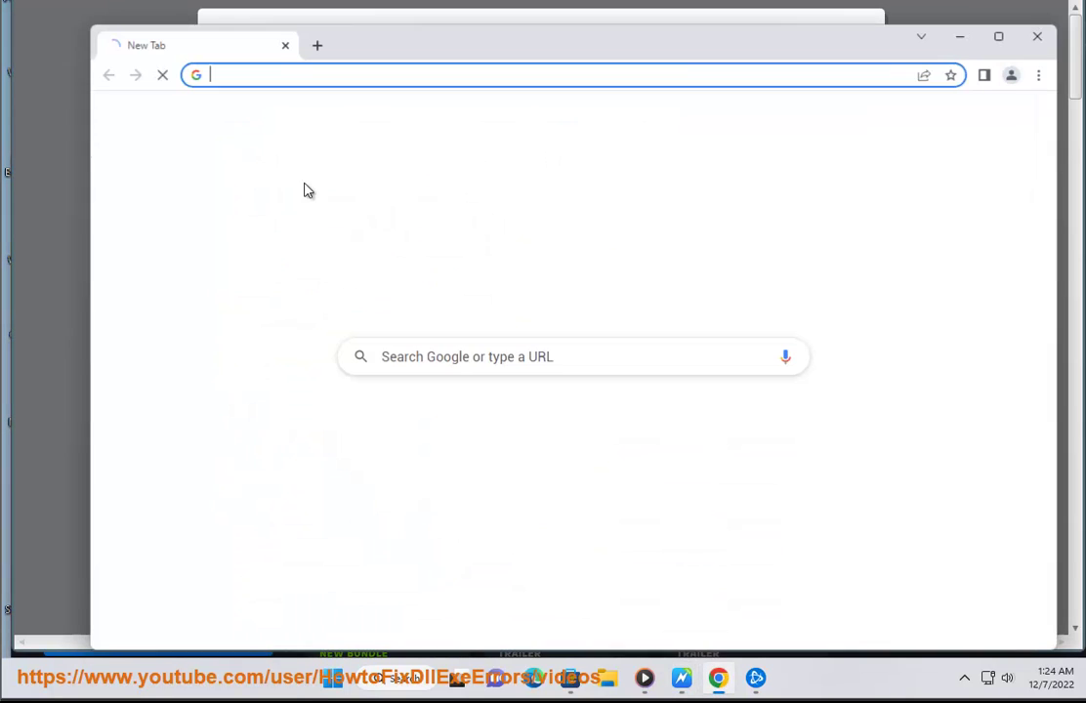
pyautogui.click(442, 352)
pyautogui.click(446, 431)
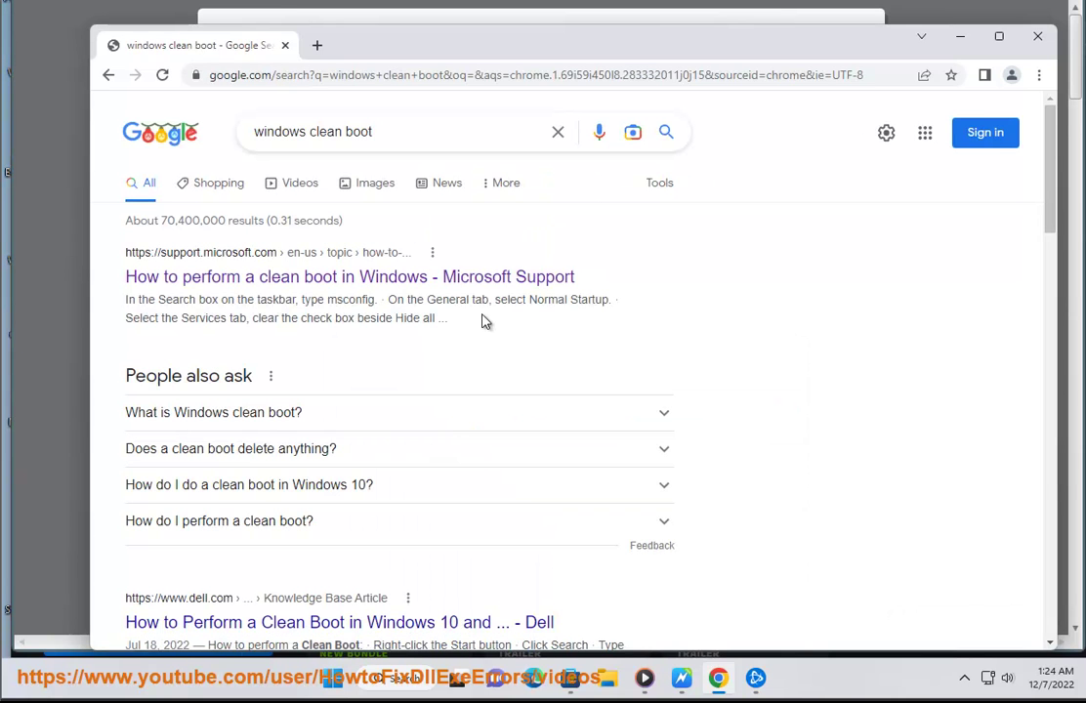
pyautogui.moveTo(485, 323); pyautogui.dragTo(121, 278)
# - Open System Configuration, hide all Microsoft services, disable the remaining services and confirm
pyautogui.click(420, 678)
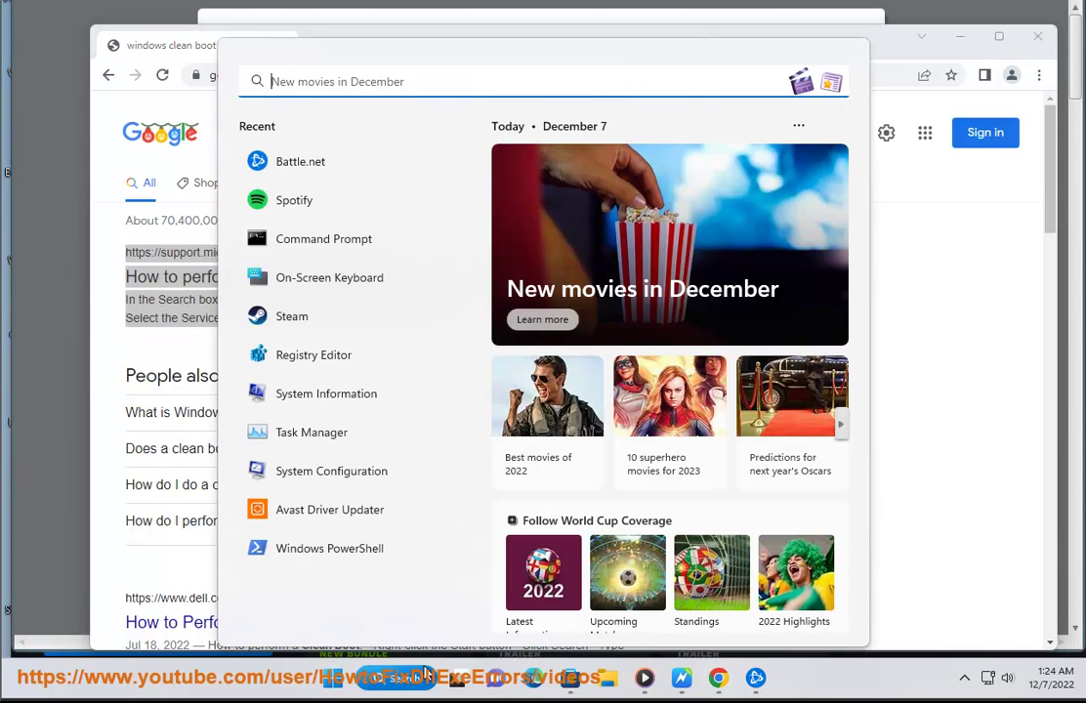
pyautogui.write('MSC')
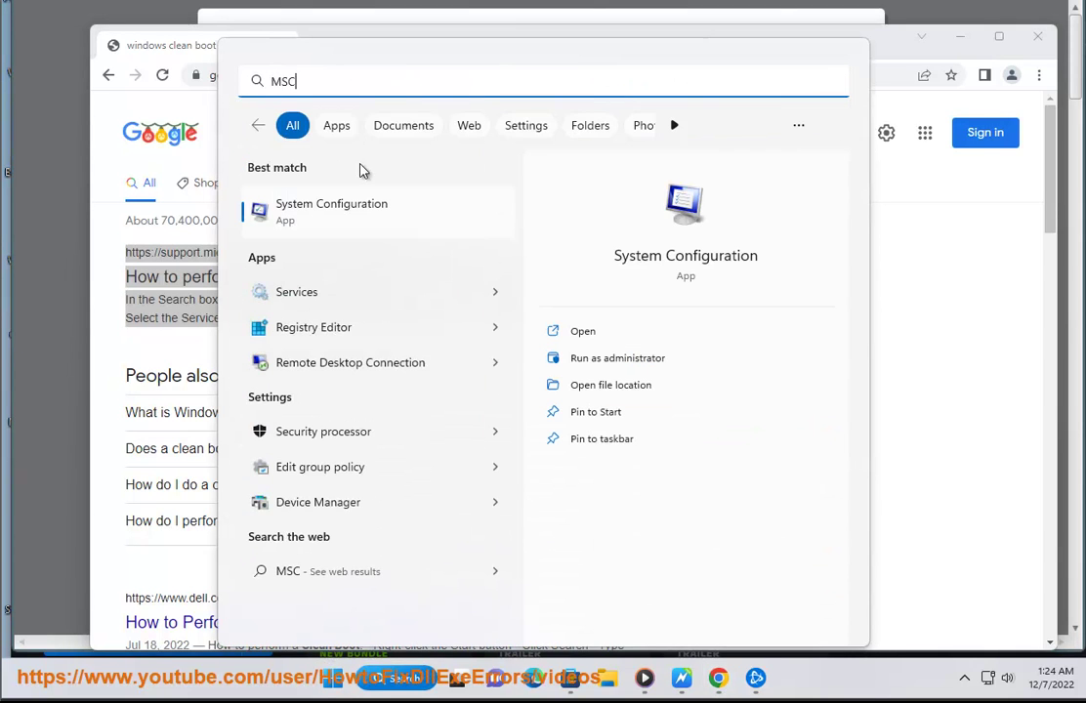
pyautogui.click(368, 217)
pyautogui.click(409, 170)
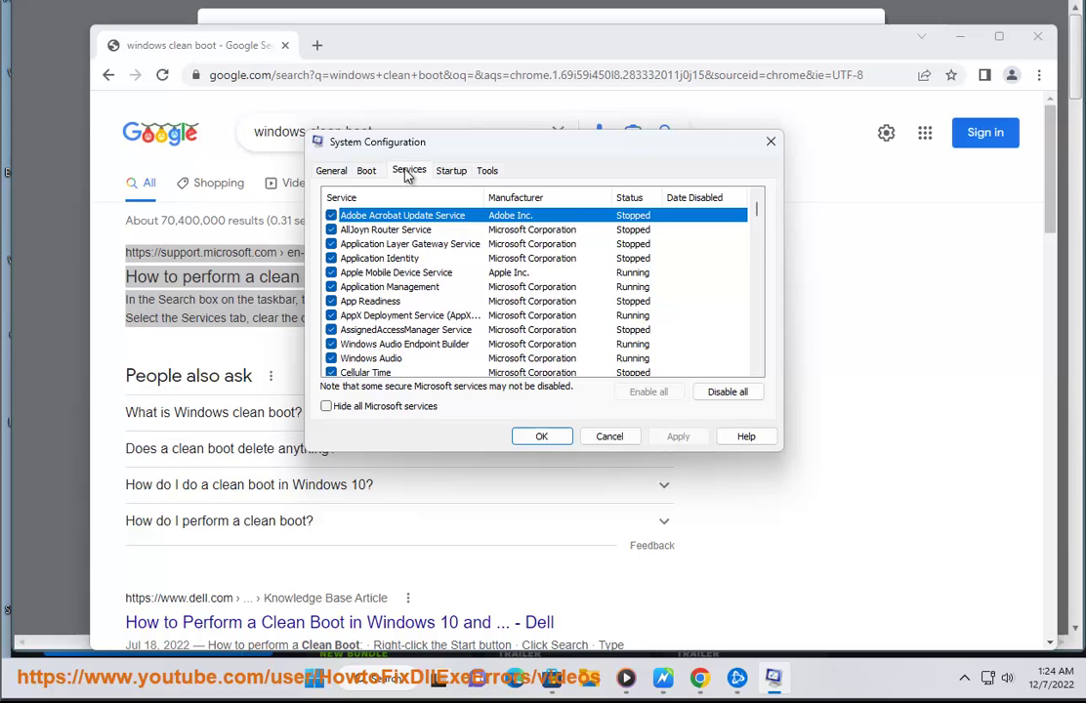
pyautogui.click(376, 411)
pyautogui.click(728, 392)
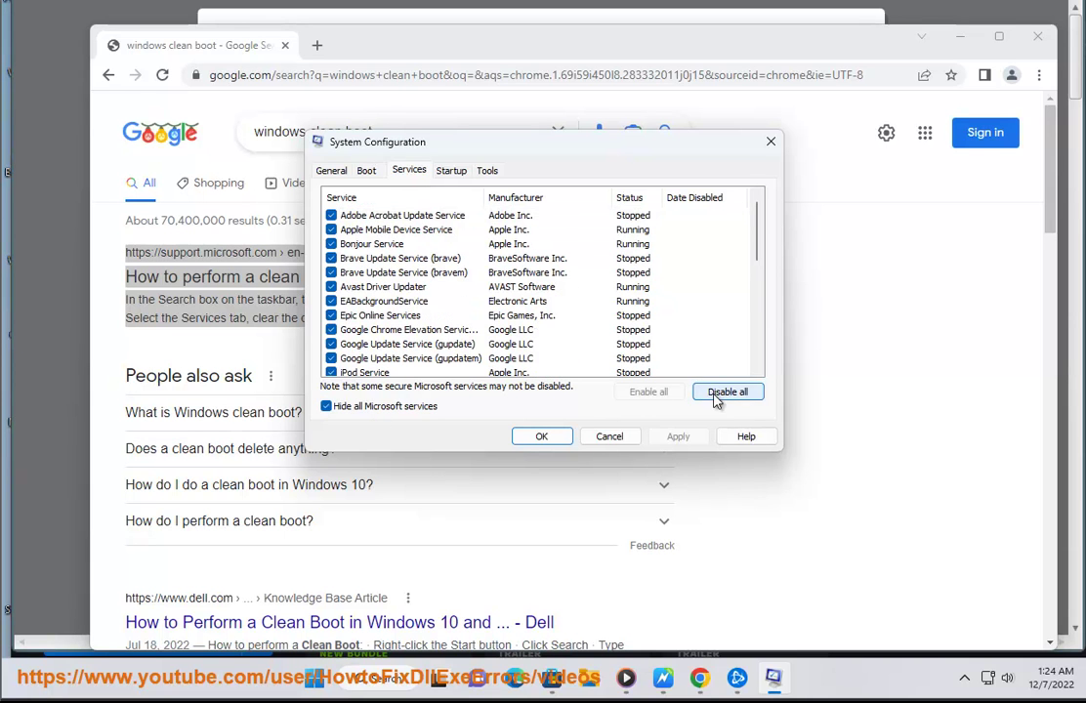
pyautogui.click(543, 437)
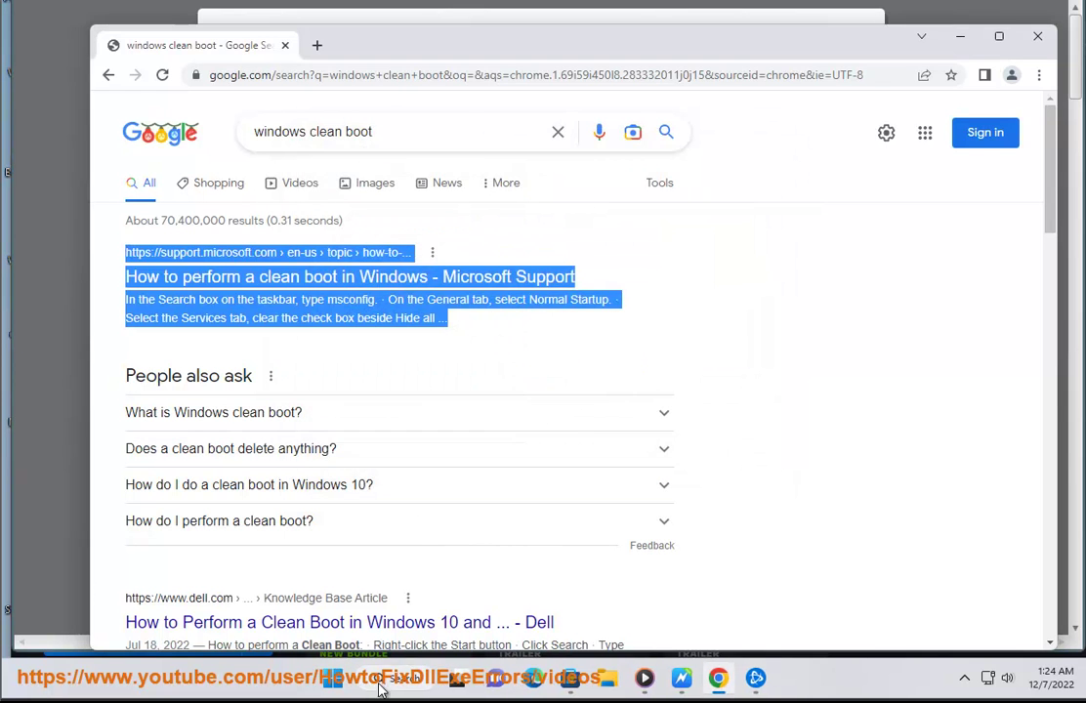
pyautogui.press('super')
pyautogui.write('TAS')
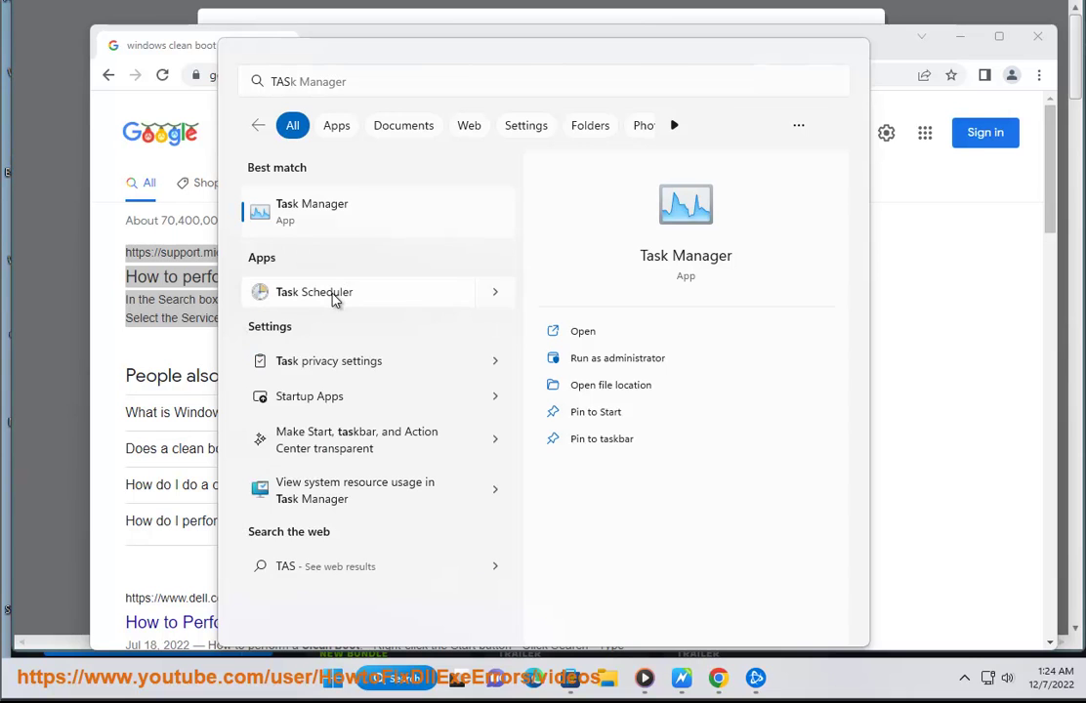
pyautogui.press('Return')
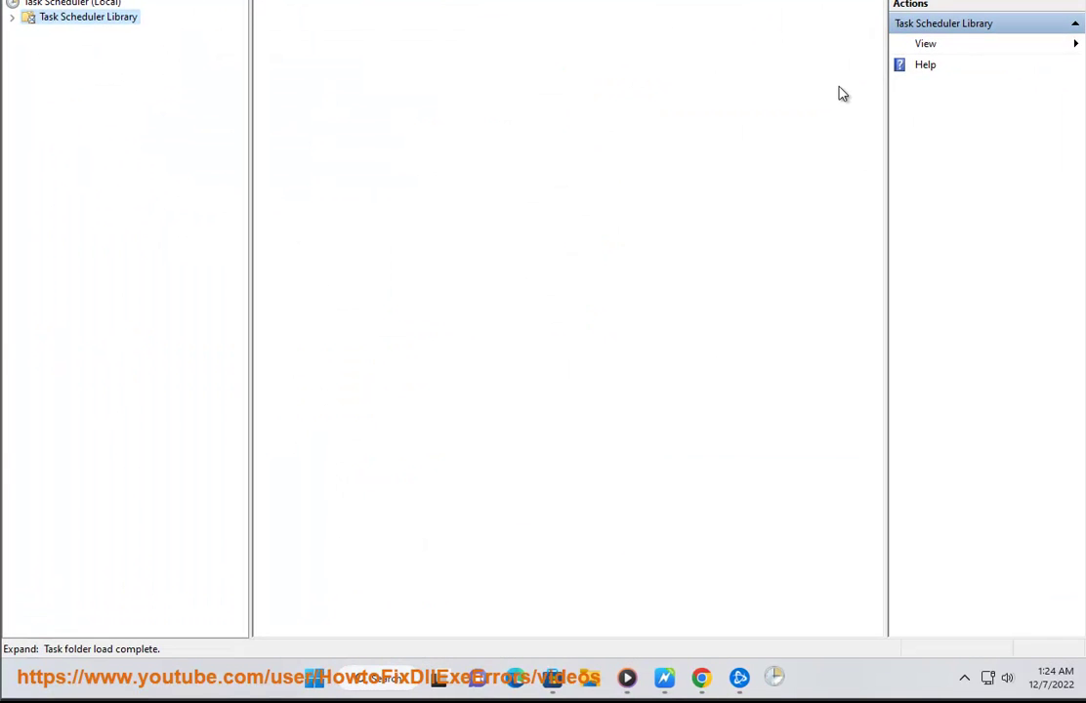
pyautogui.hotkey('alt', 'Tab')
# - Review the startup apps and their status in Task Manager, and minimize Task Manager and Chrome
pyautogui.press('super')
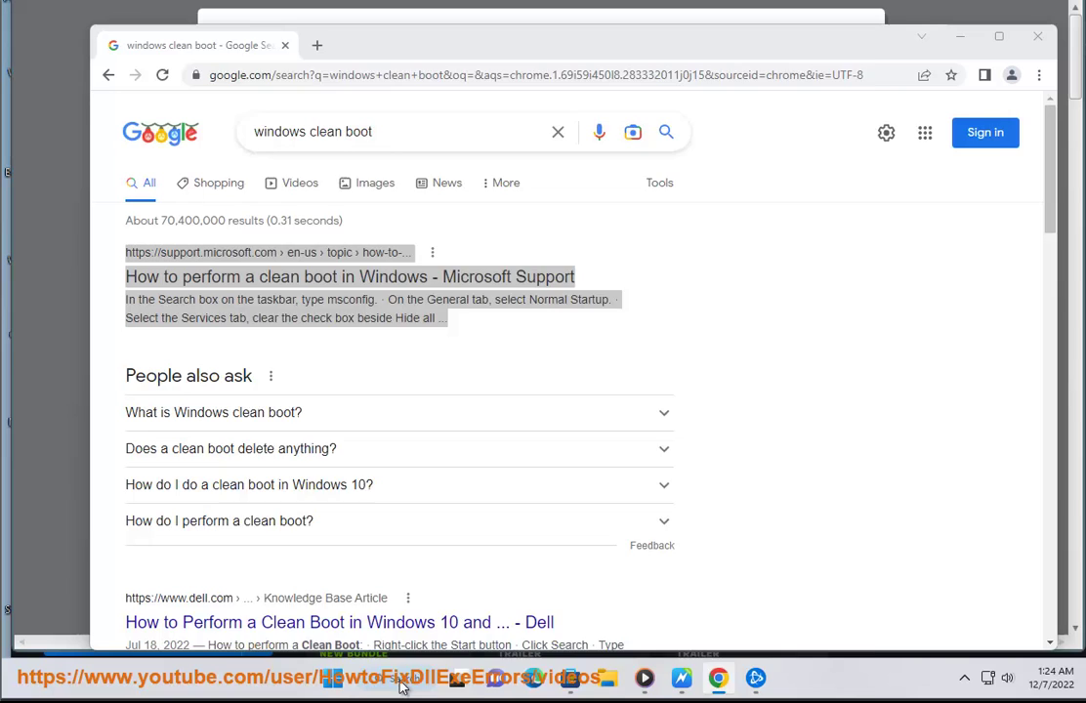
pyautogui.write('Ta')
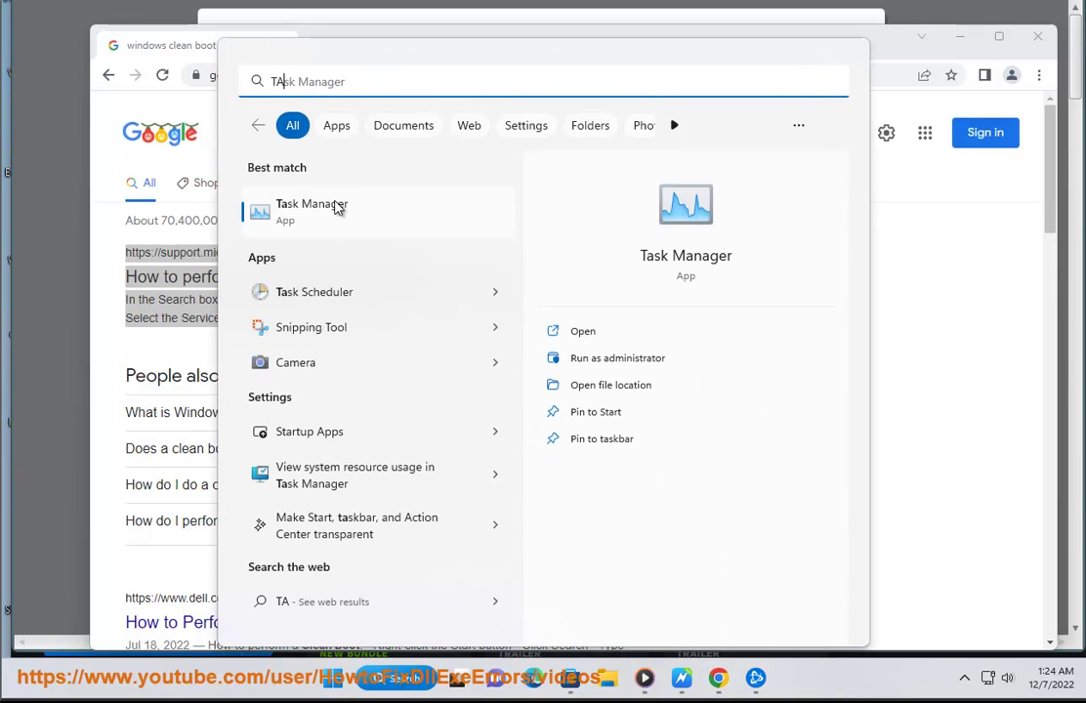
pyautogui.click(335, 206)
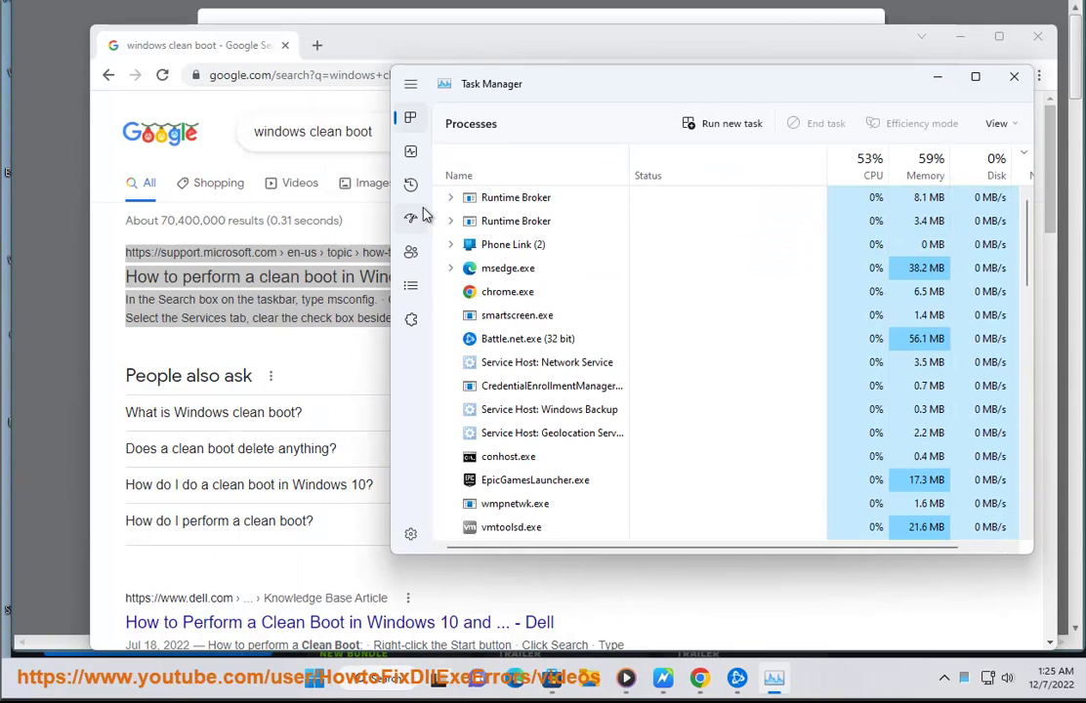
pyautogui.click(409, 219)
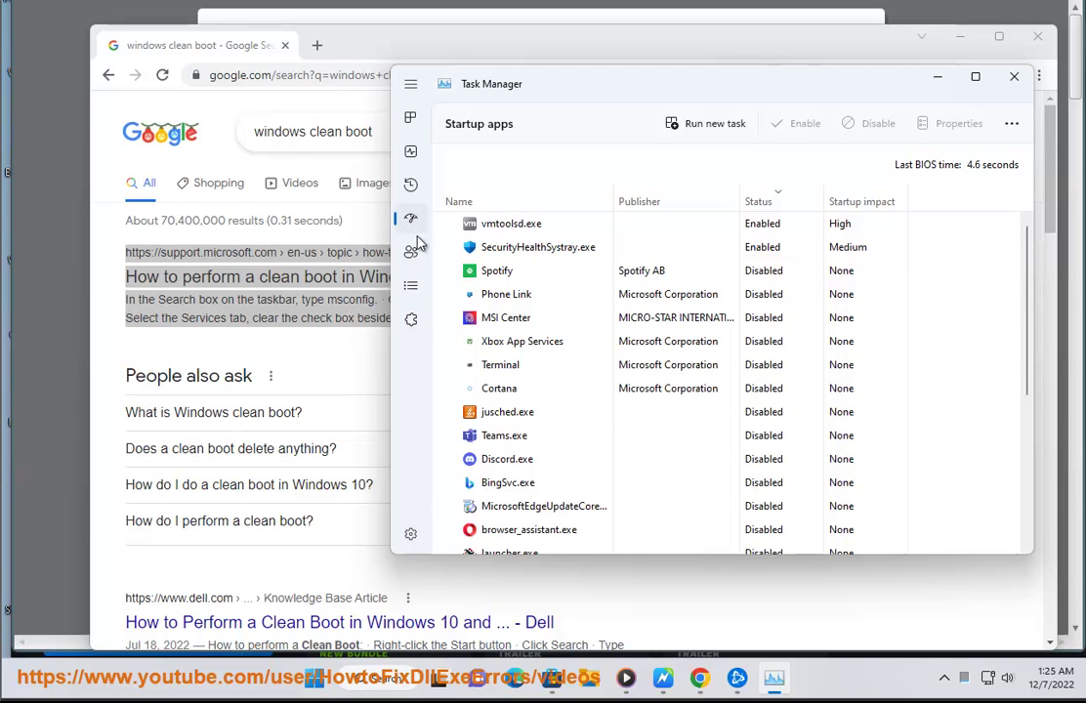
pyautogui.click(754, 228)
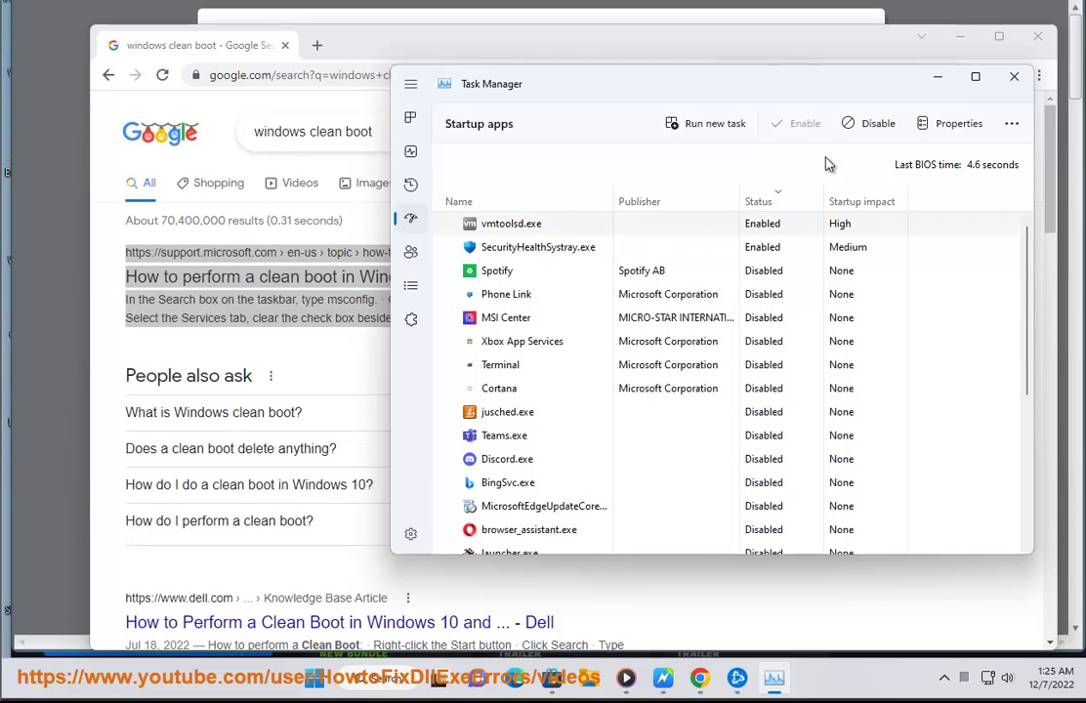
pyautogui.click(746, 274)
pyautogui.click(936, 77)
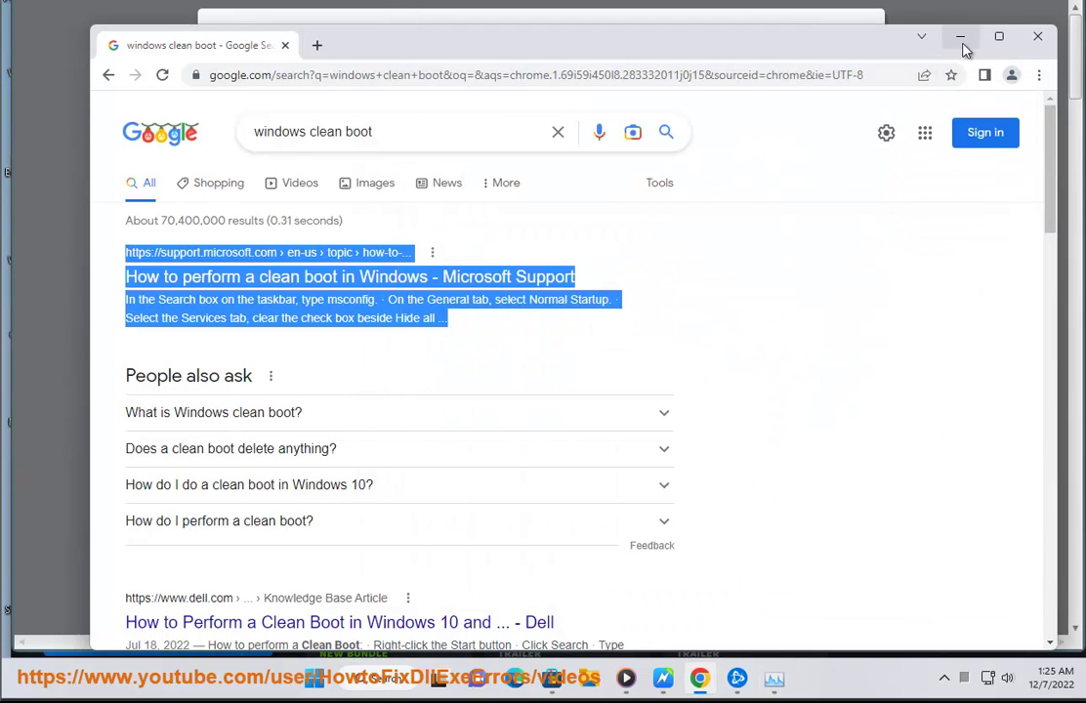
pyautogui.click(963, 43)
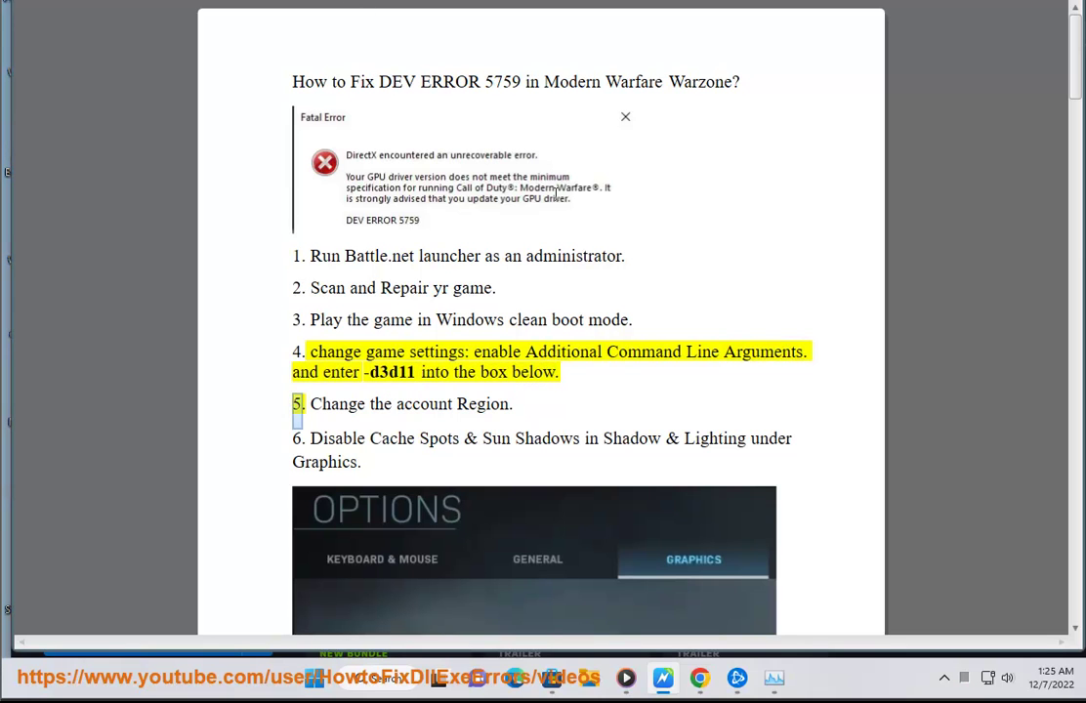
# - Enable additional command line arguments in Battle.net's game settings for Call of Duty: MWII | WZ2.0
pyautogui.click(737, 678)
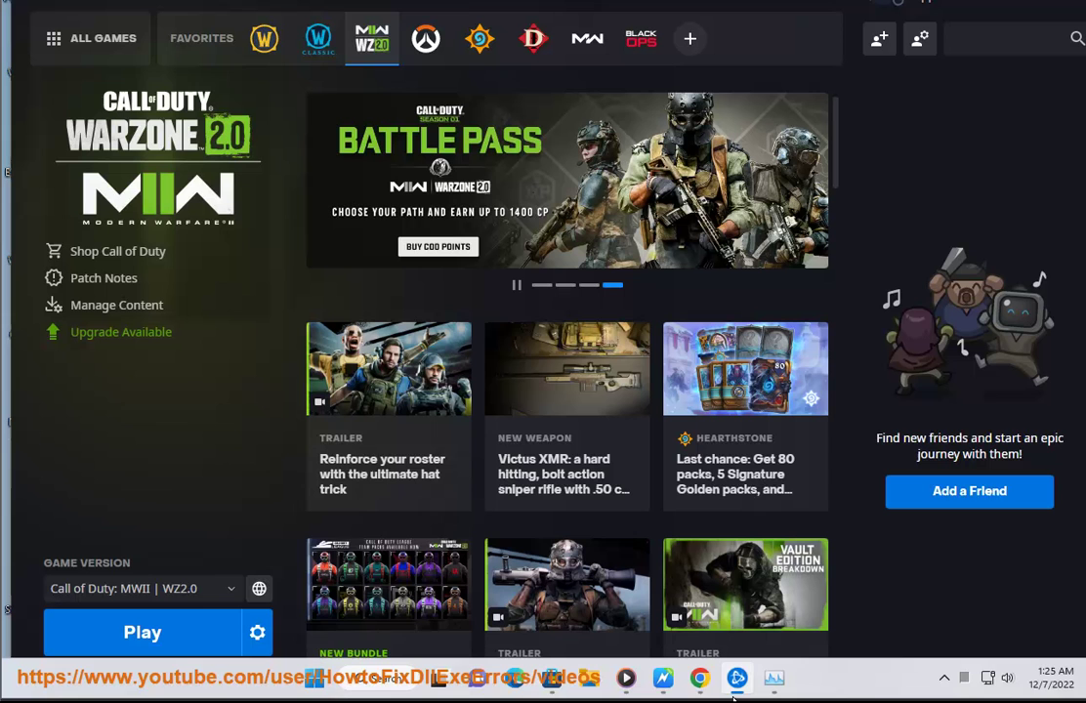
pyautogui.click(258, 635)
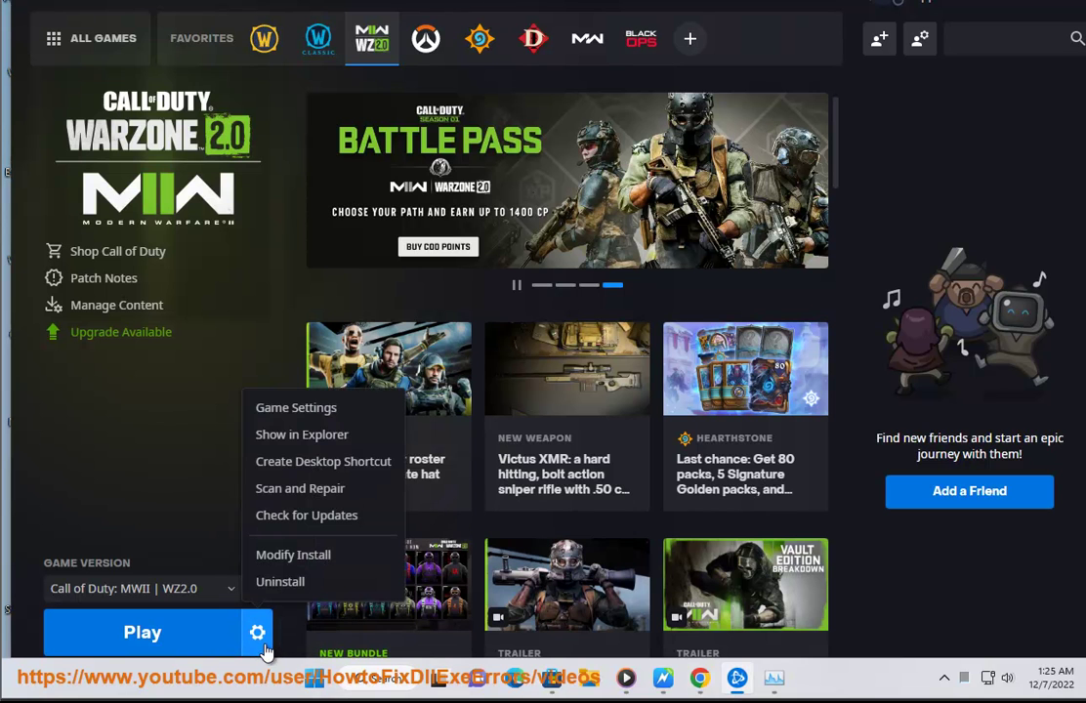
pyautogui.click(314, 410)
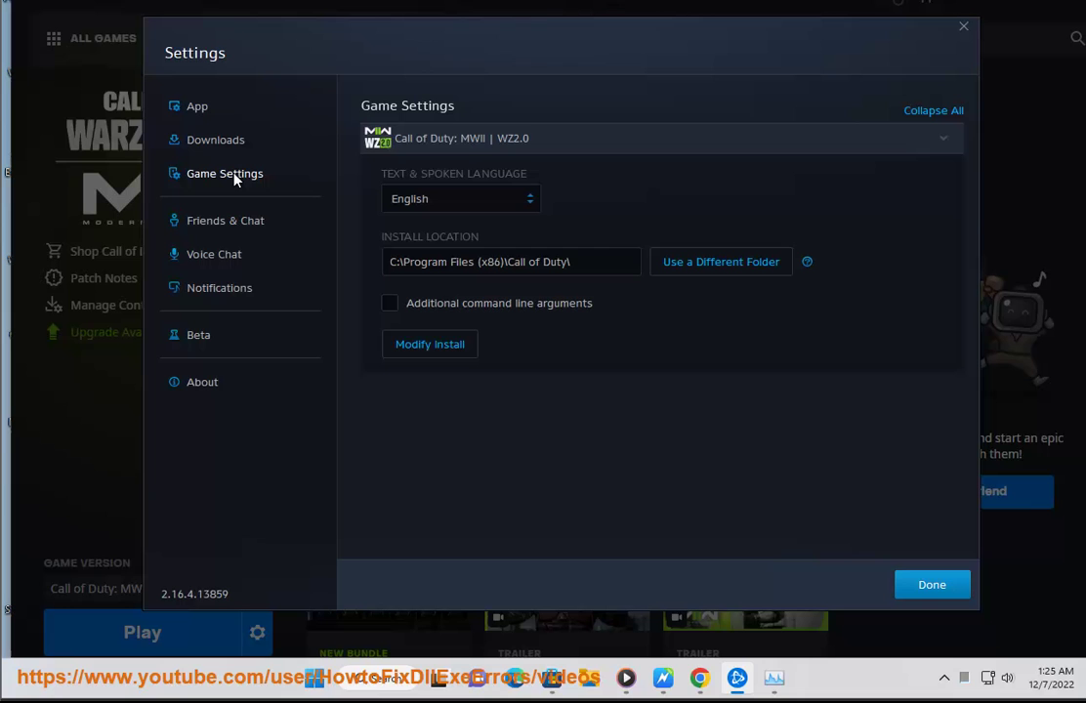
pyautogui.click(390, 305)
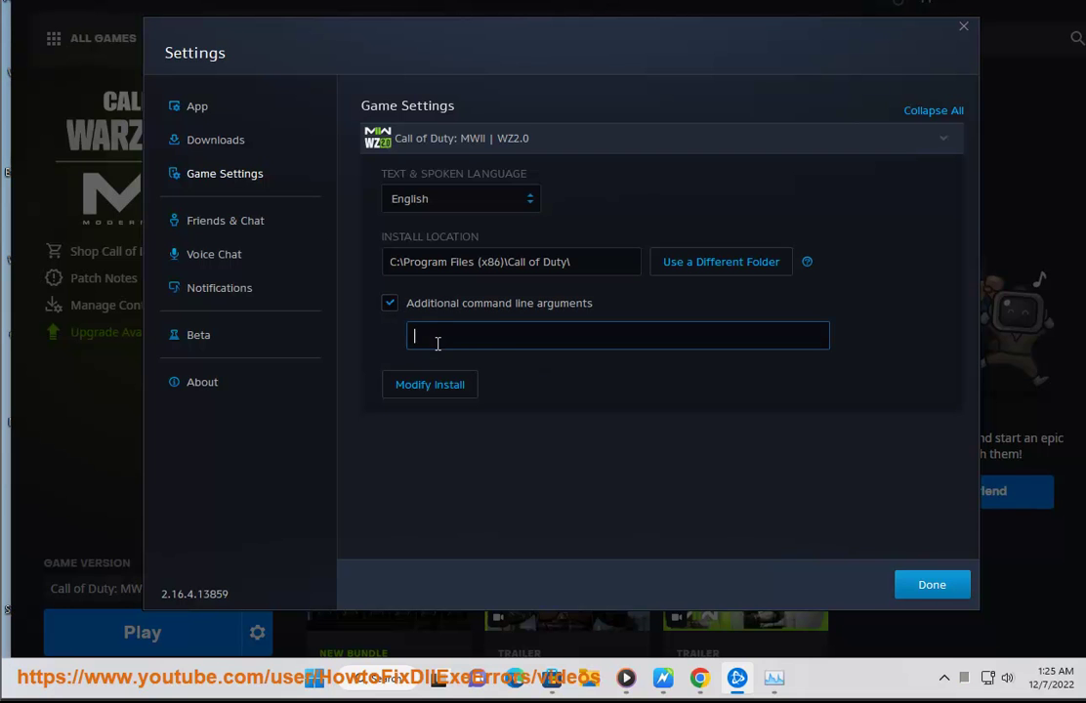
# - Copy the -d3d11 argument from the fix list, enter it as the game's additional command line argument, and close the settings
pyautogui.click(662, 678)
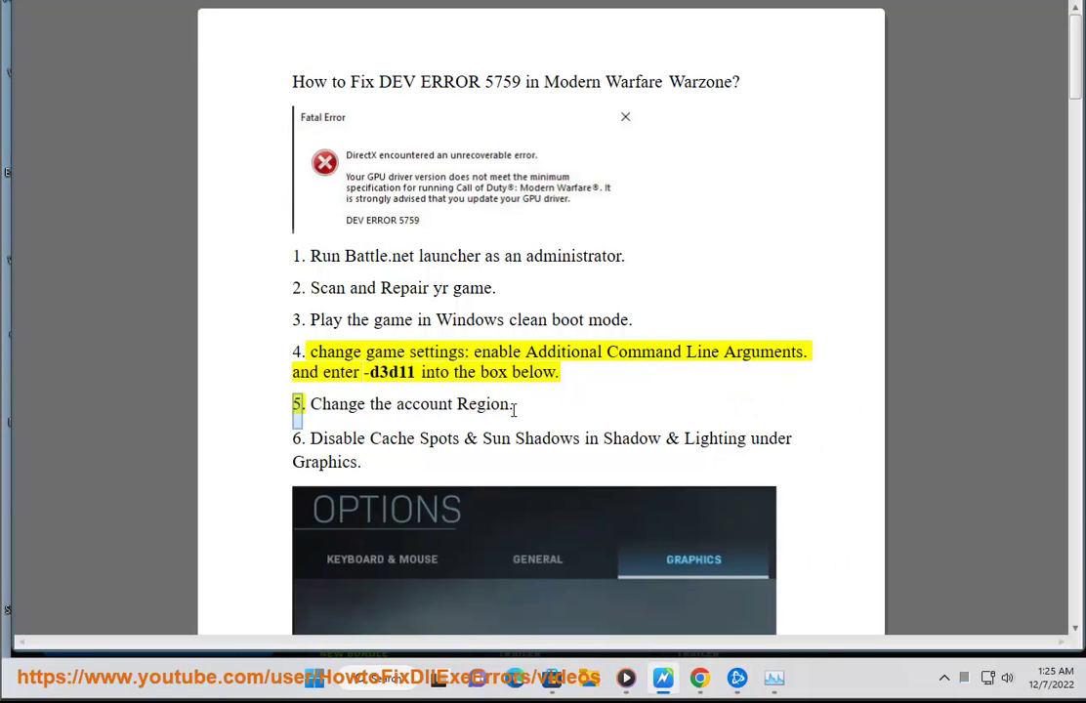
pyautogui.moveTo(418, 379); pyautogui.dragTo(366, 372)
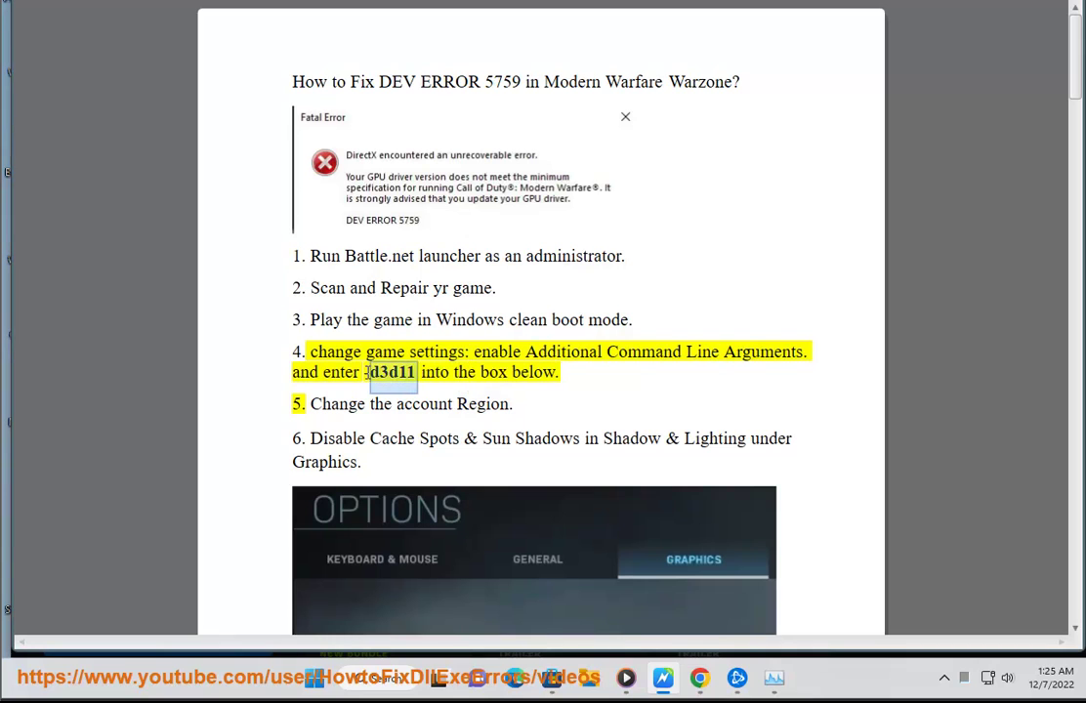
pyautogui.click(740, 674)
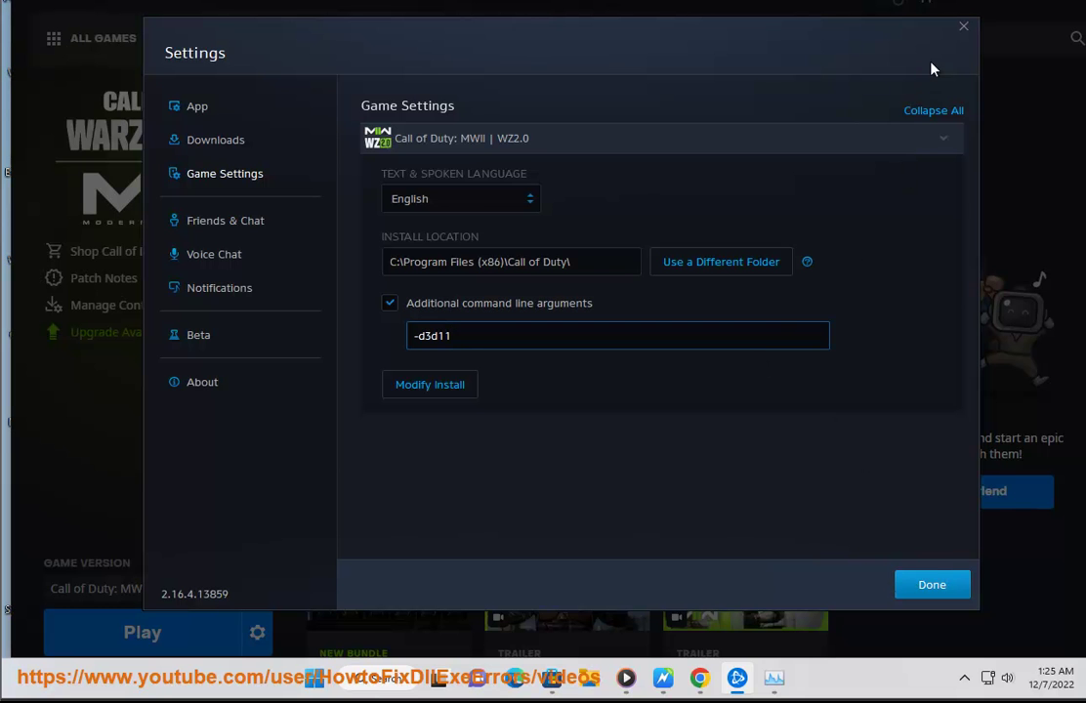
pyautogui.click(963, 27)
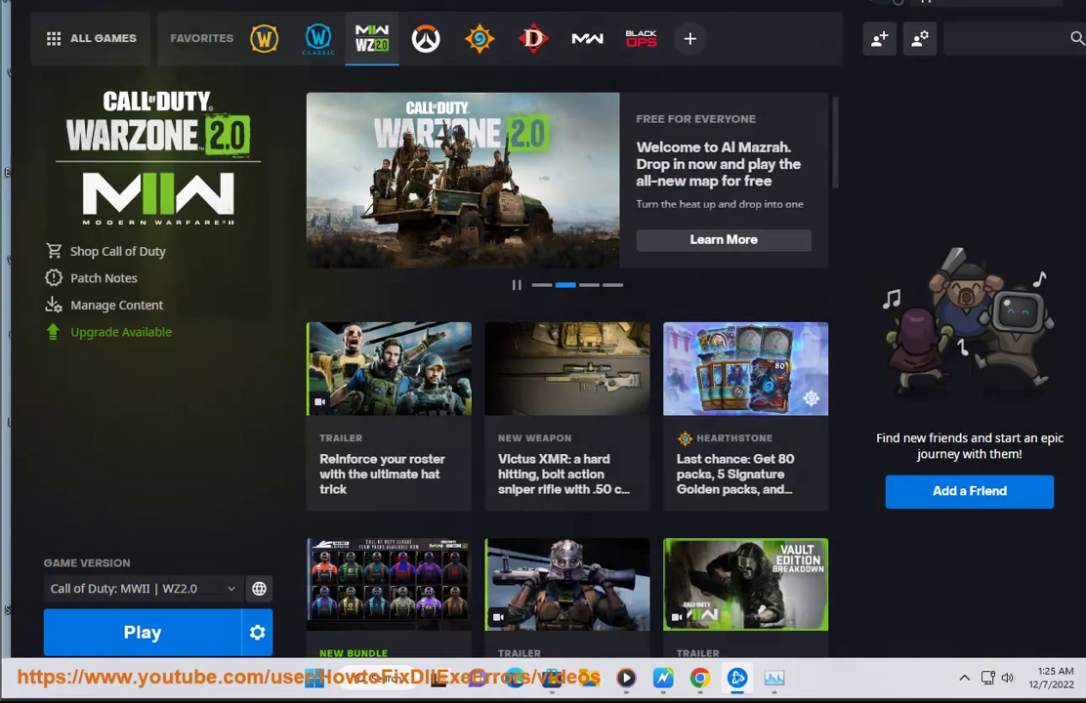
# - Open the region choices for Call of Duty: MWII | WZ2.0 in Battle.net
pyautogui.doubleClick(967, 3)
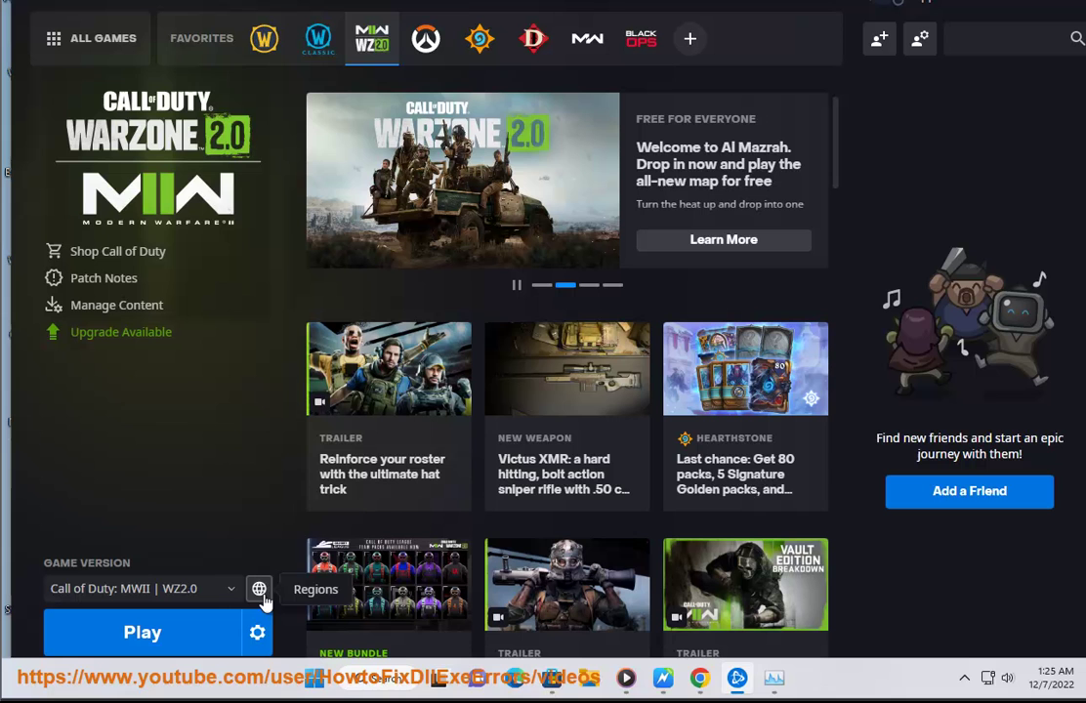
pyautogui.click(260, 591)
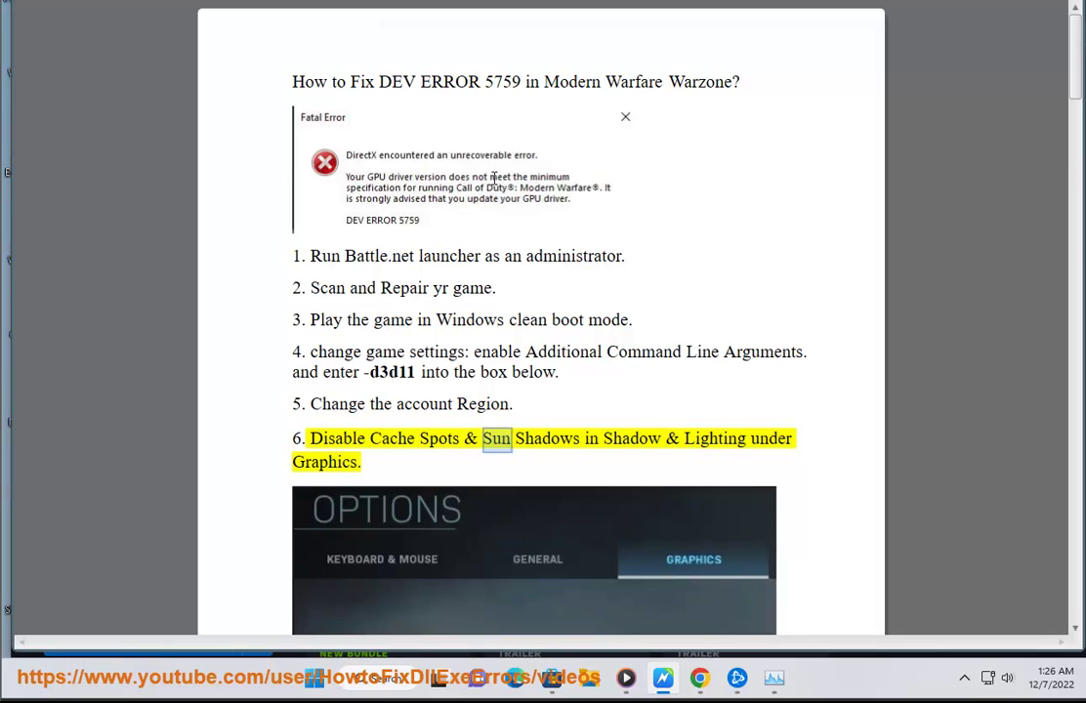
# - Copy the registry path HKEY Local Machine\Software\Microsoft\Cryptography\ from item 9 of the fix list
pyautogui.scroll(-3, 506, 316)
pyautogui.scroll(-3, 506, 317)
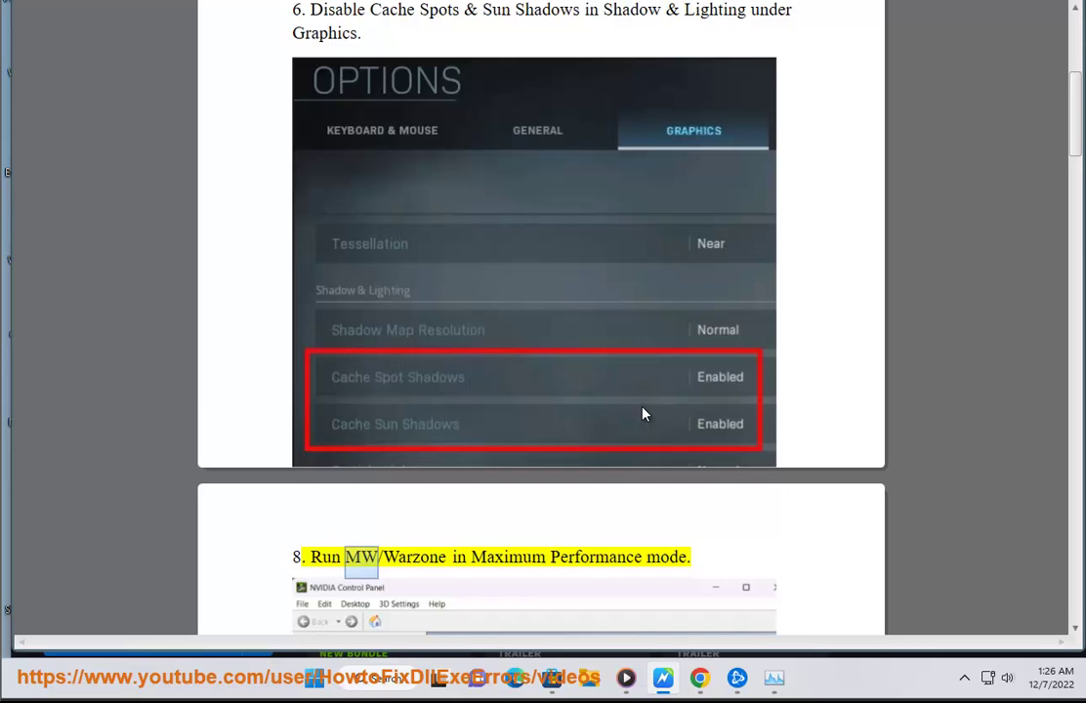
pyautogui.scroll(-1, 691, 458)
pyautogui.scroll(-3, 692, 458)
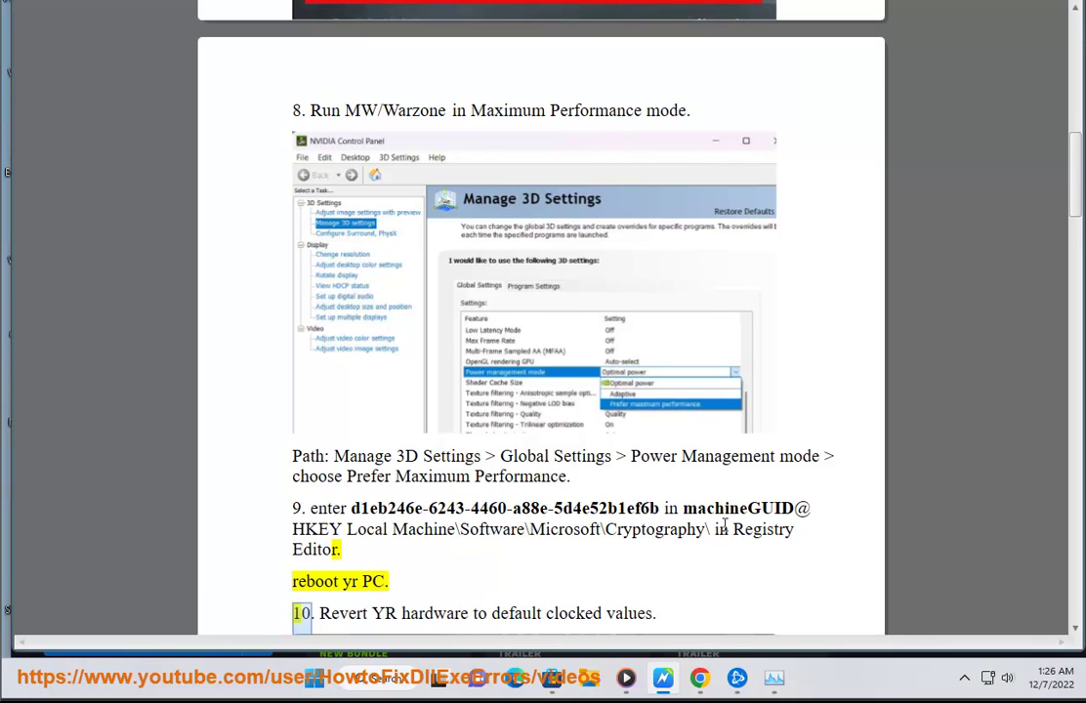
pyautogui.moveTo(713, 528); pyautogui.dragTo(274, 543)
pyautogui.hotkey('ctrl', 'c')
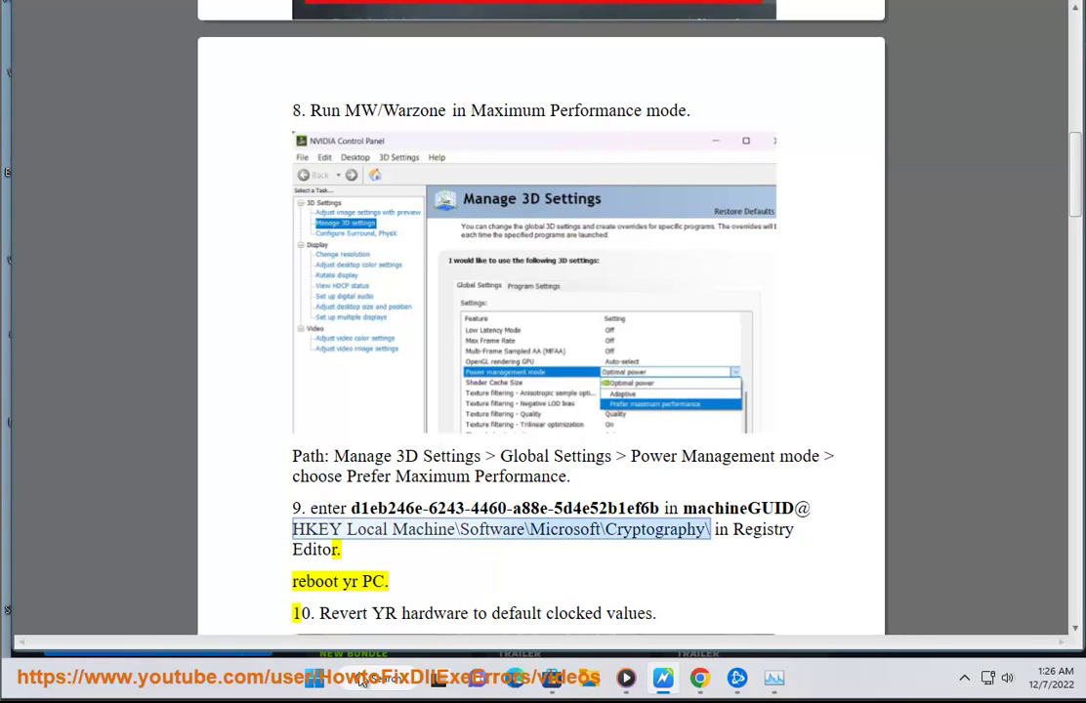
# - Find and open Registry Editor through Windows search, and allow it to make changes to the device
pyautogui.click(362, 681)
pyautogui.write('REG')
pyautogui.click(395, 223)
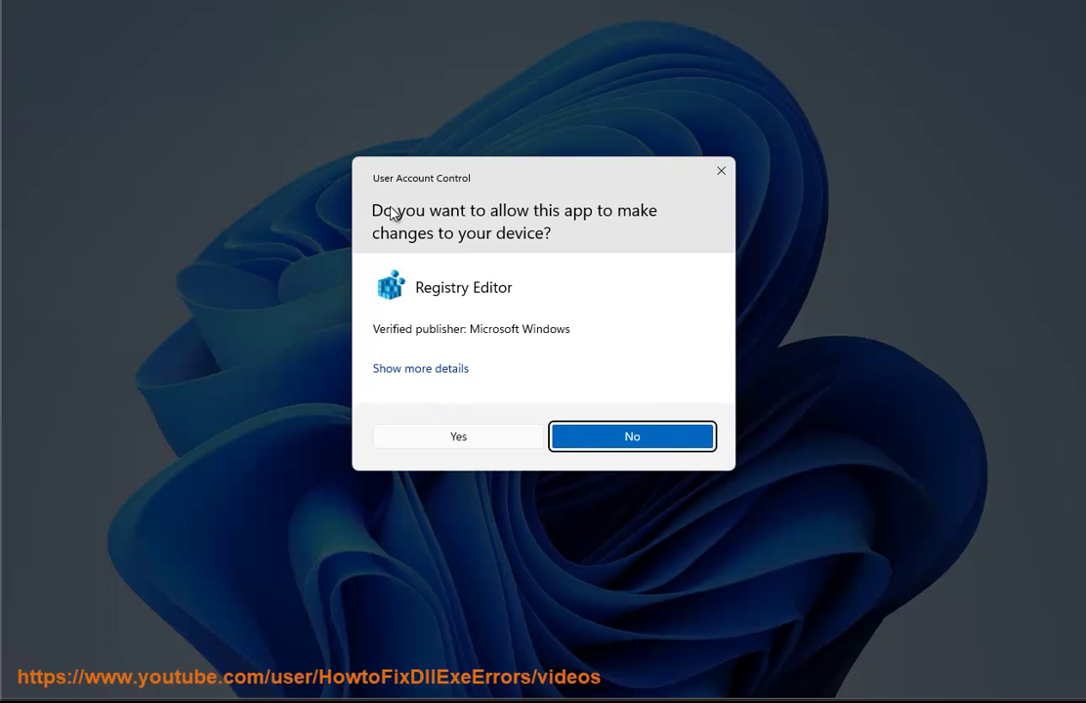
pyautogui.click(438, 440)
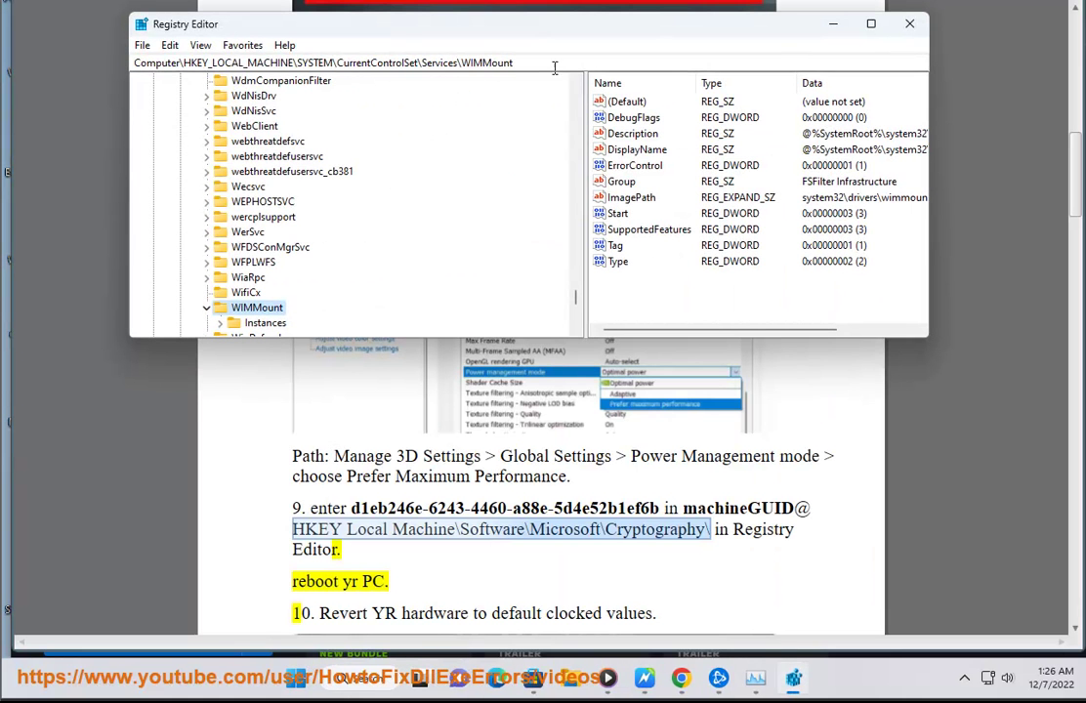
# - Try to go to the copied Cryptography path in Registry Editor, with and without its trailing part
pyautogui.click(553, 64)
pyautogui.hotkey('ctrl', 'v')
pyautogui.press('Return')
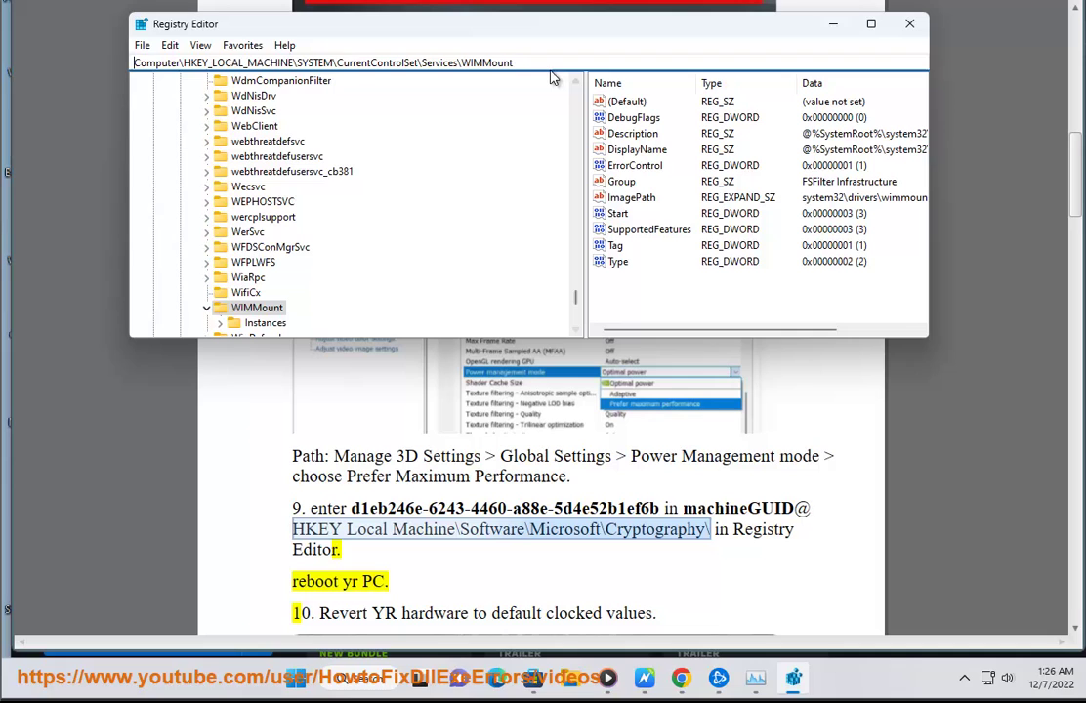
pyautogui.click(536, 63)
pyautogui.hotkey('ctrl', 'v')
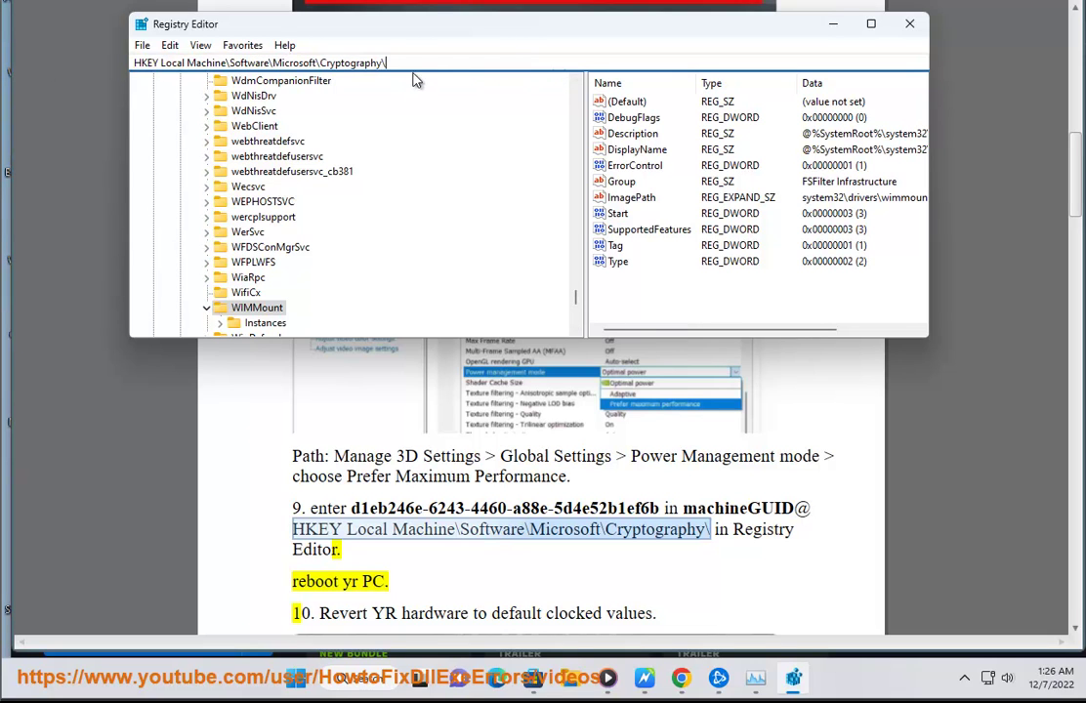
pyautogui.moveTo(401, 61); pyautogui.dragTo(326, 63)
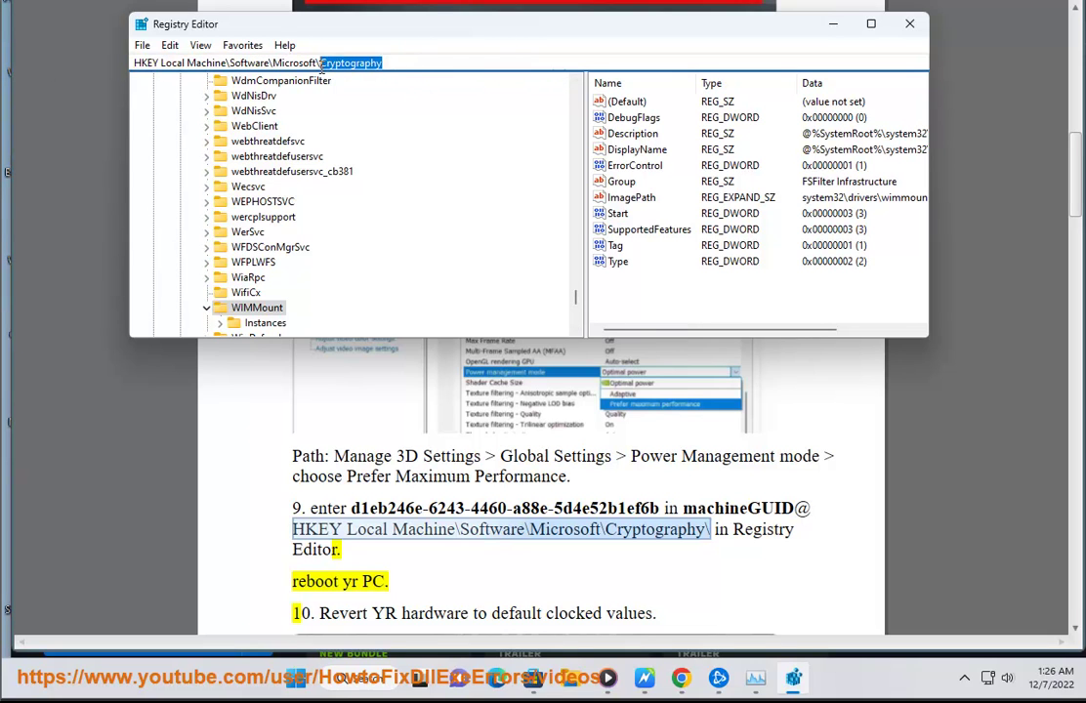
pyautogui.press('BackSpace')
pyautogui.press('Return')
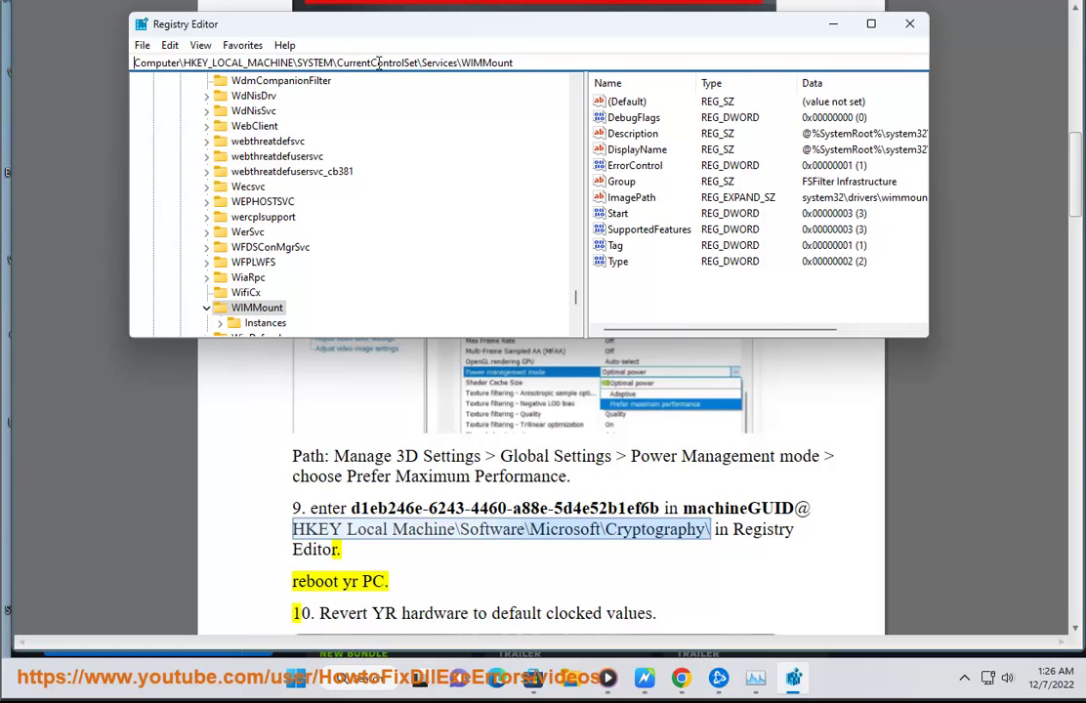
# - Shorten the registry address to Computer\HKEY_LOCAL_MACHINE\ and go to its SOFTWARE key
pyautogui.moveTo(543, 62); pyautogui.dragTo(19, 61)
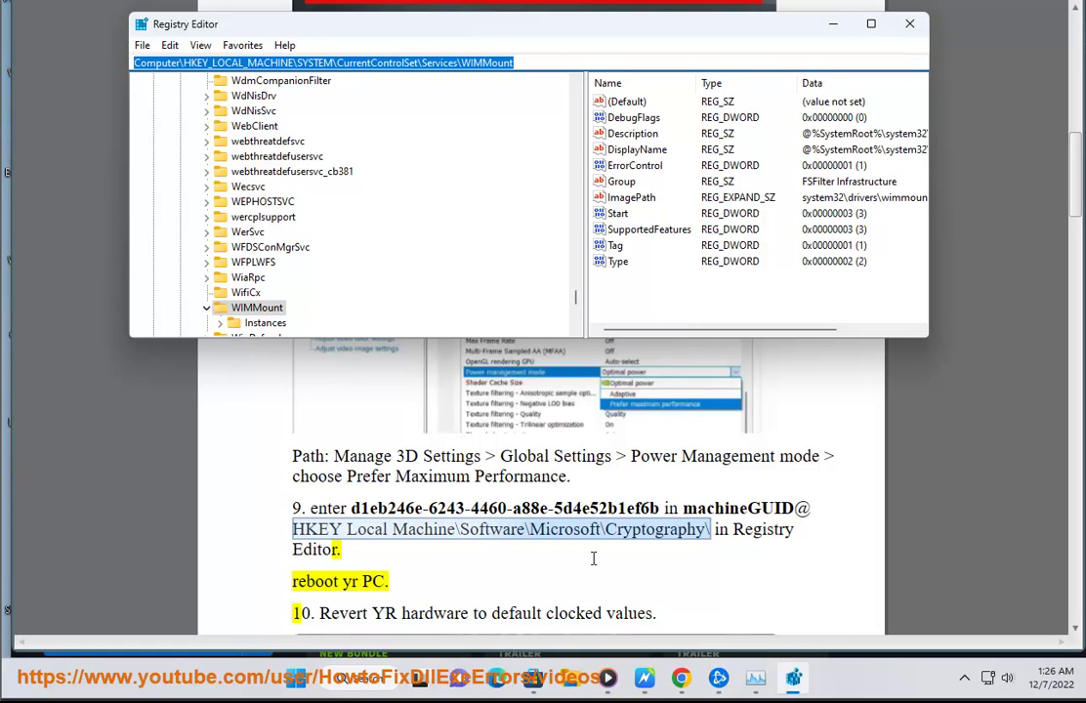
pyautogui.click(311, 64)
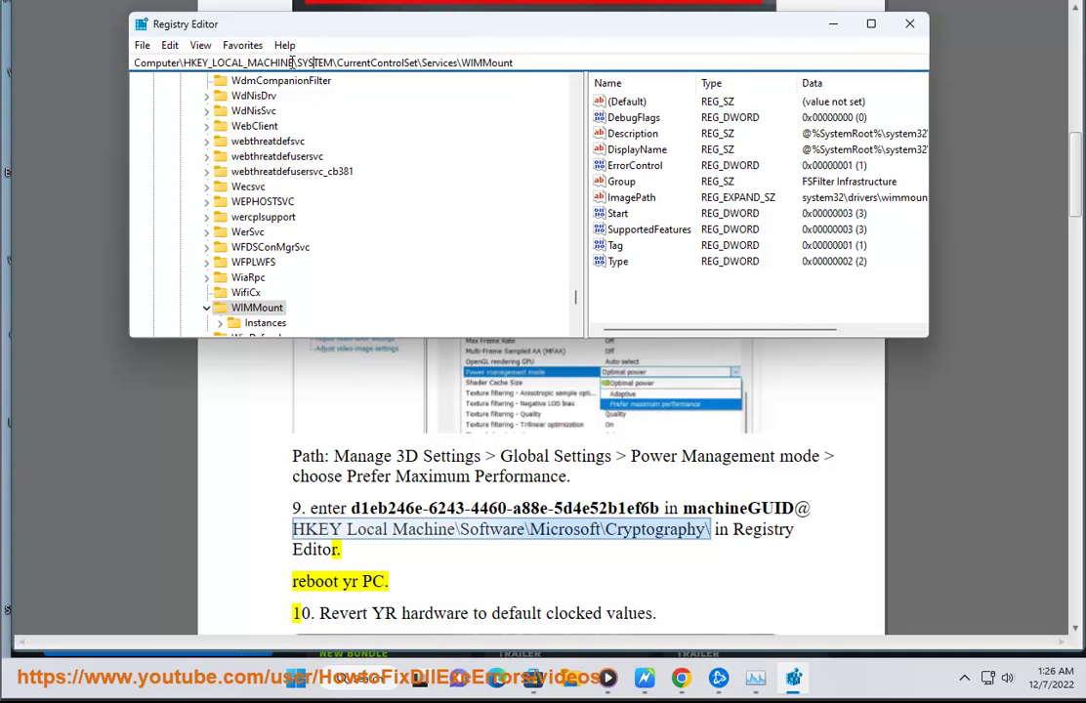
pyautogui.moveTo(298, 62); pyautogui.dragTo(611, 62)
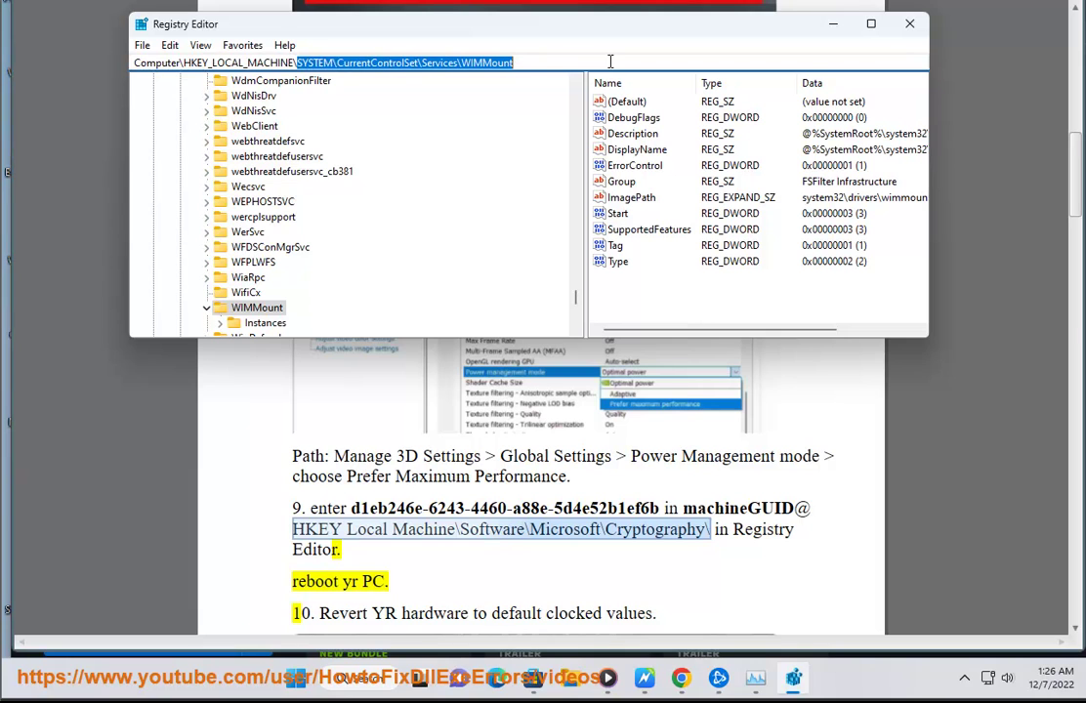
pyautogui.press('BackSpace')
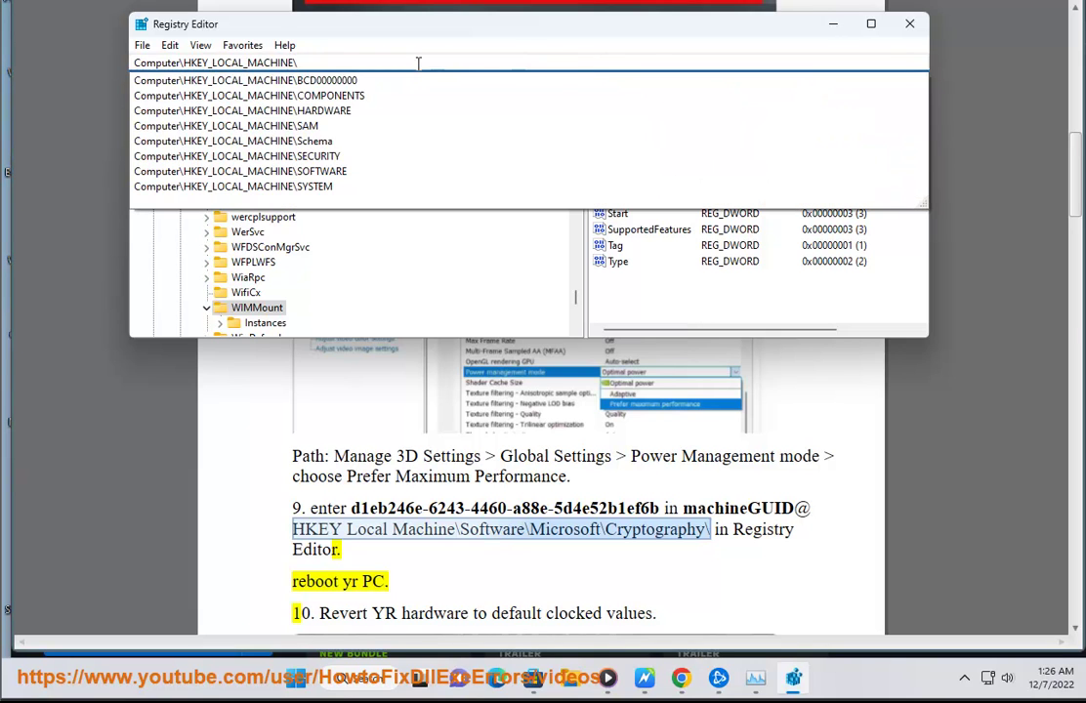
pyautogui.click(371, 173)
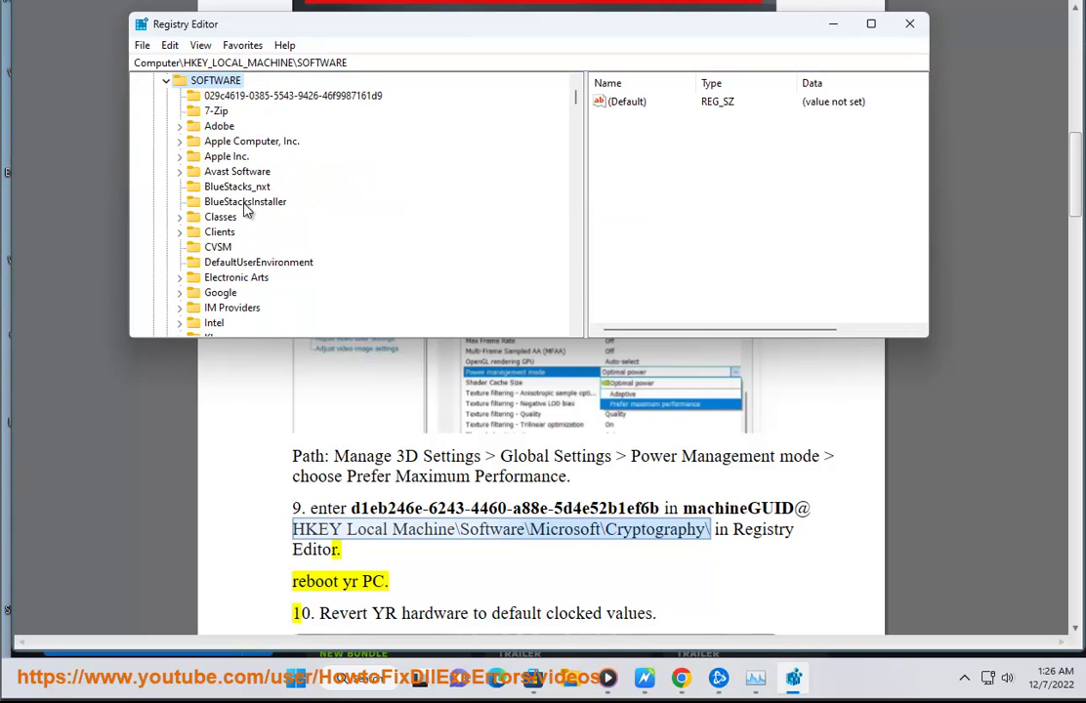
# - Expand the Microsoft key under SOFTWARE and select its Cryptography subkey
pyautogui.scroll(-2, 212, 264)
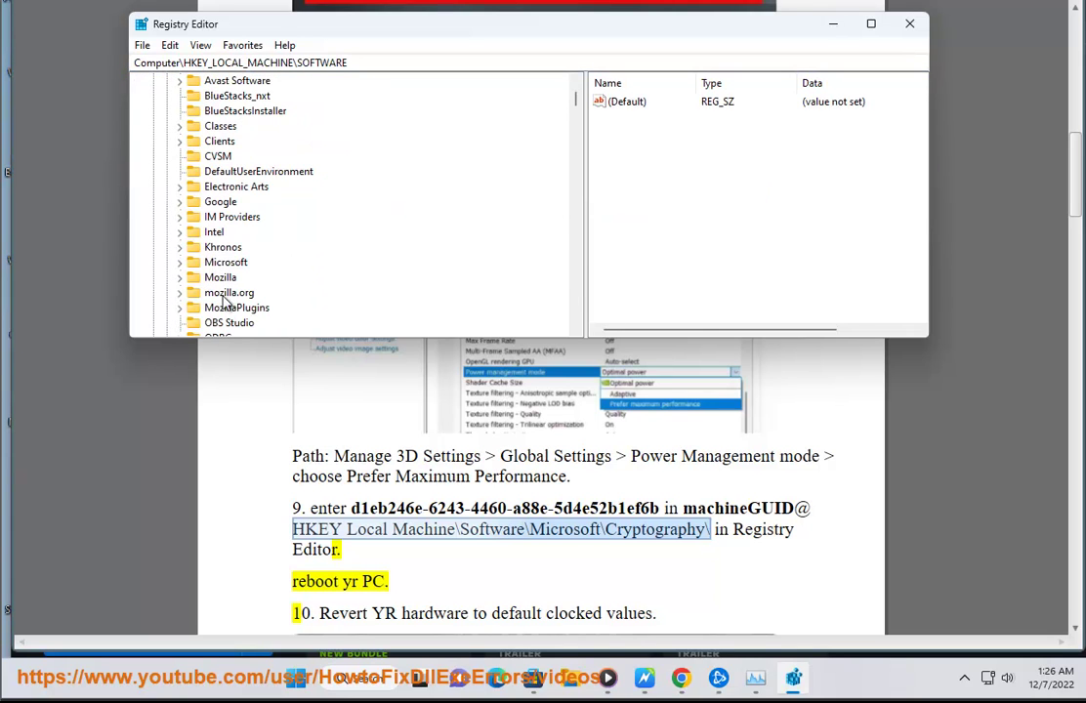
pyautogui.doubleClick(226, 262)
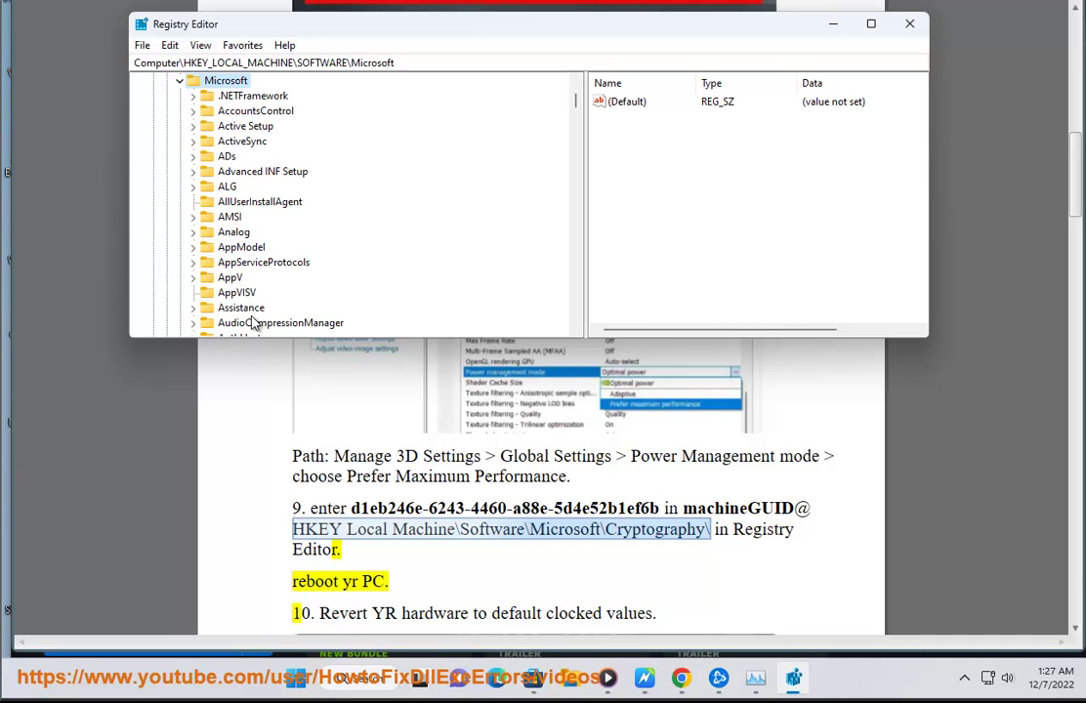
pyautogui.scroll(-3, 254, 308)
pyautogui.scroll(-2, 246, 283)
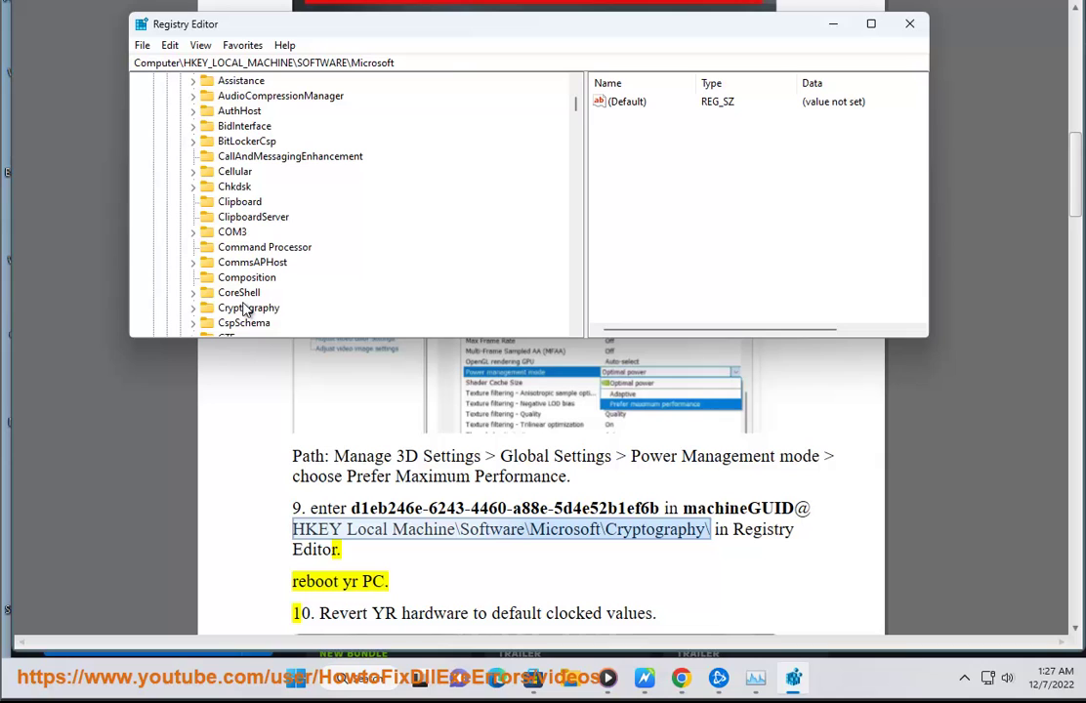
pyautogui.click(245, 309)
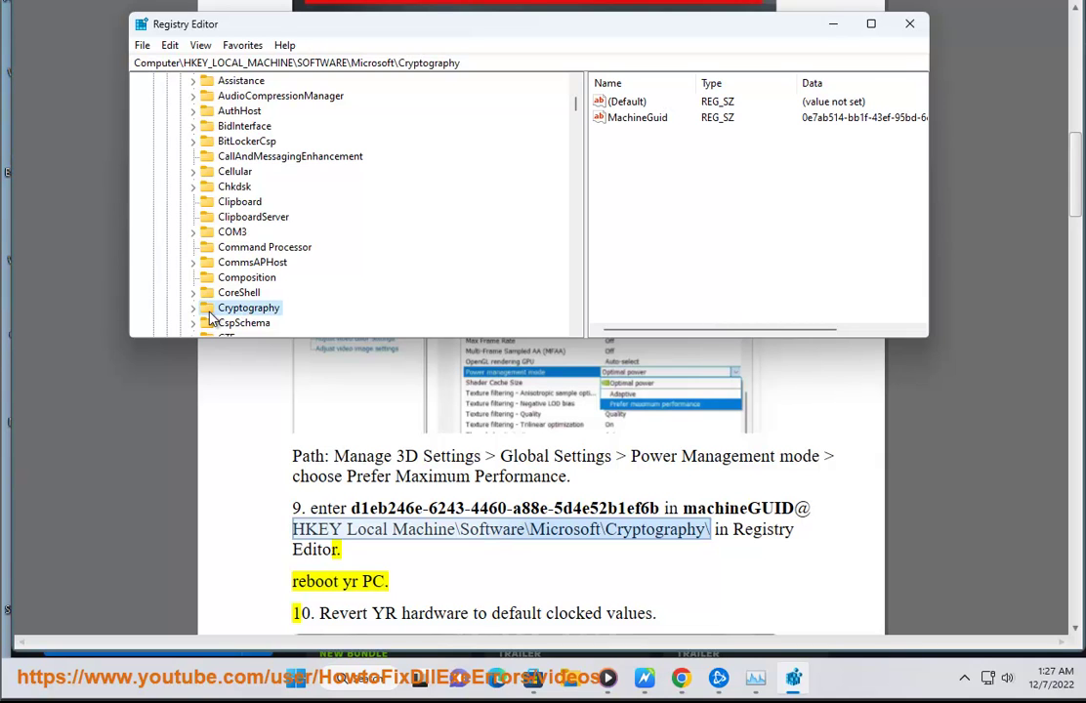
# - Copy d1eb246e-6243-4460-a88e-5d4e52b1ef6b from the fix list, enter it as the MachineGuid value data, and cancel the edit
pyautogui.click(661, 123)
pyautogui.doubleClick(656, 122)
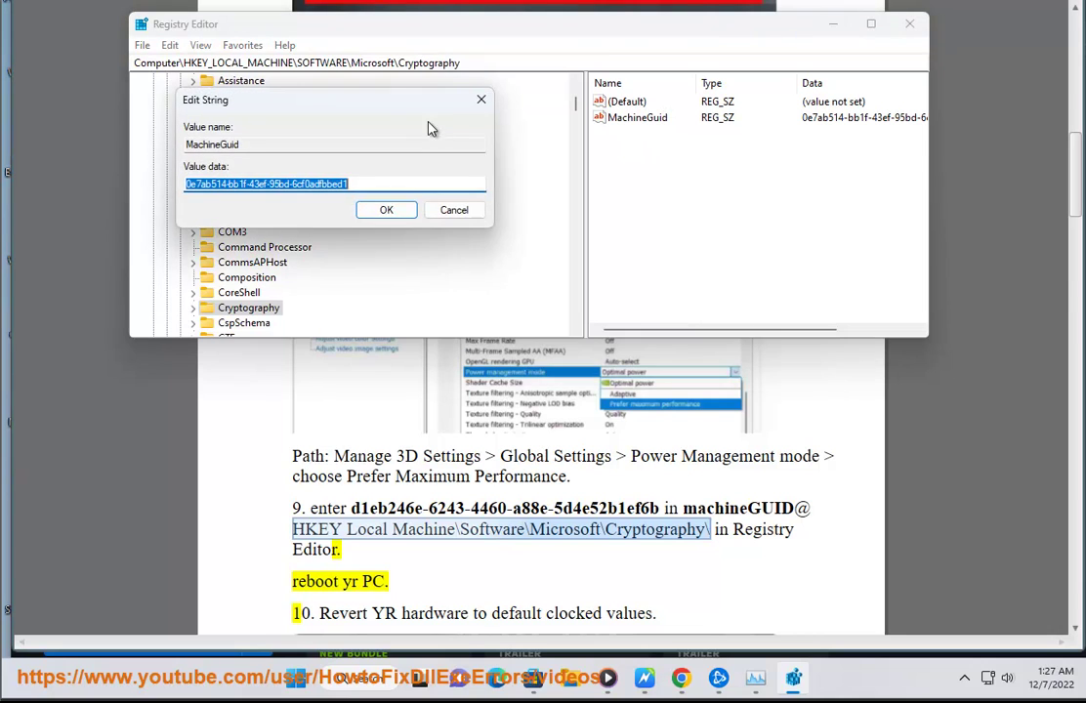
pyautogui.moveTo(408, 106); pyautogui.dragTo(783, 241)
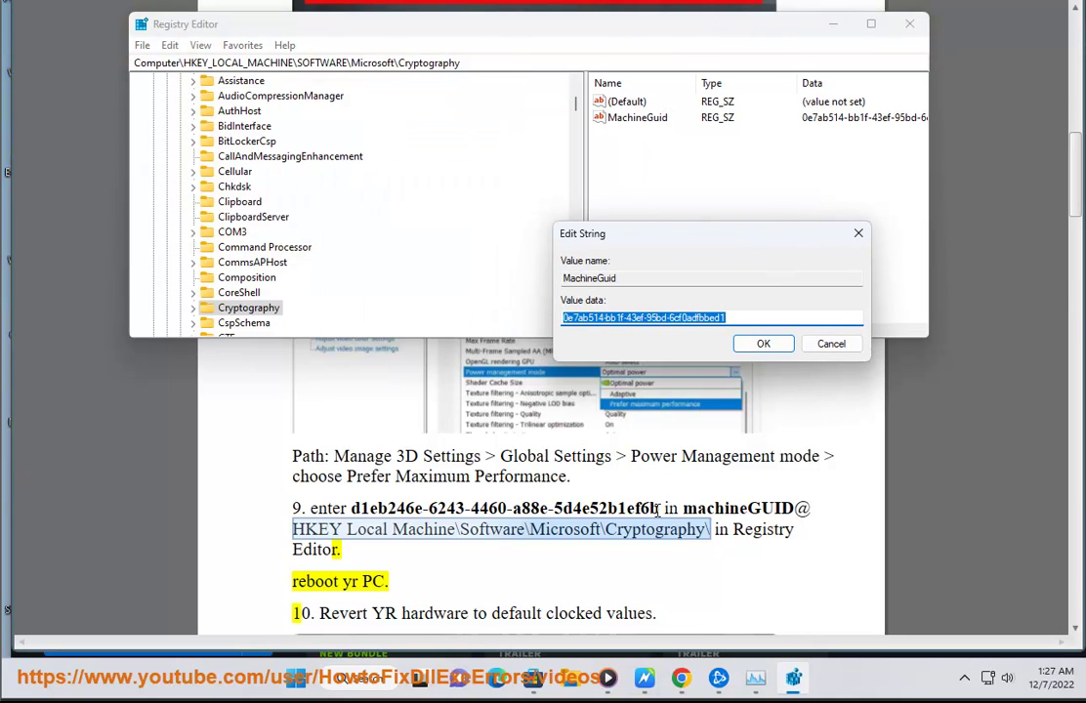
pyautogui.moveTo(657, 511); pyautogui.dragTo(347, 511)
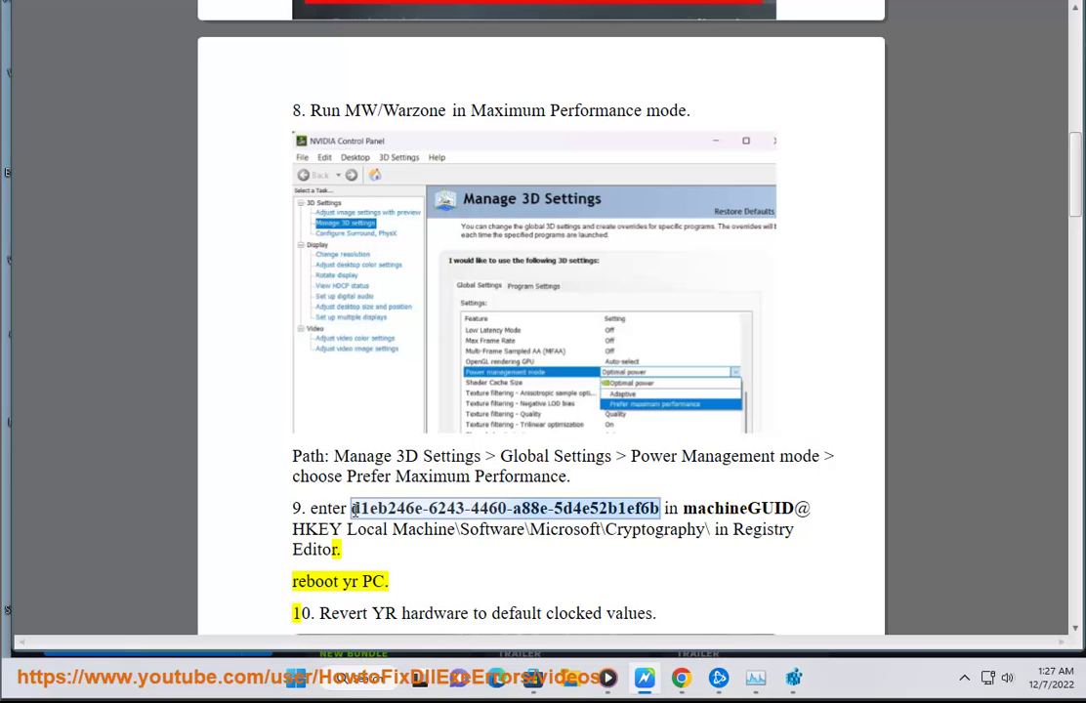
pyautogui.rightClick(354, 508)
pyautogui.click(386, 426)
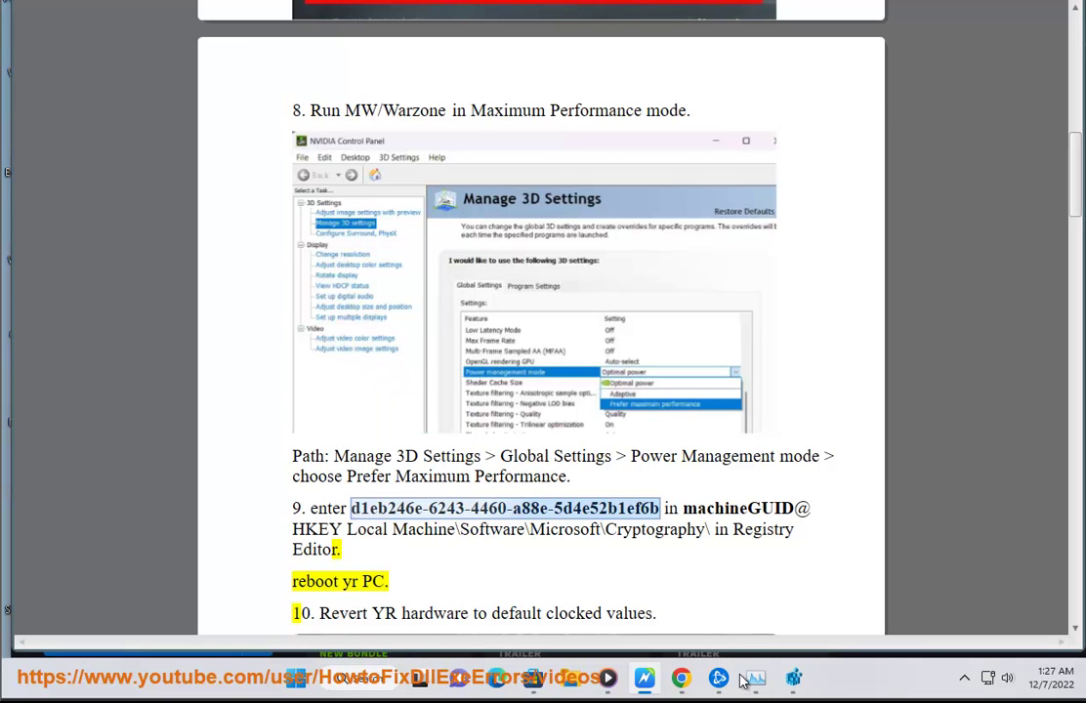
pyautogui.click(808, 686)
pyautogui.hotkey('ctrl', 'v')
pyautogui.doubleClick(697, 317)
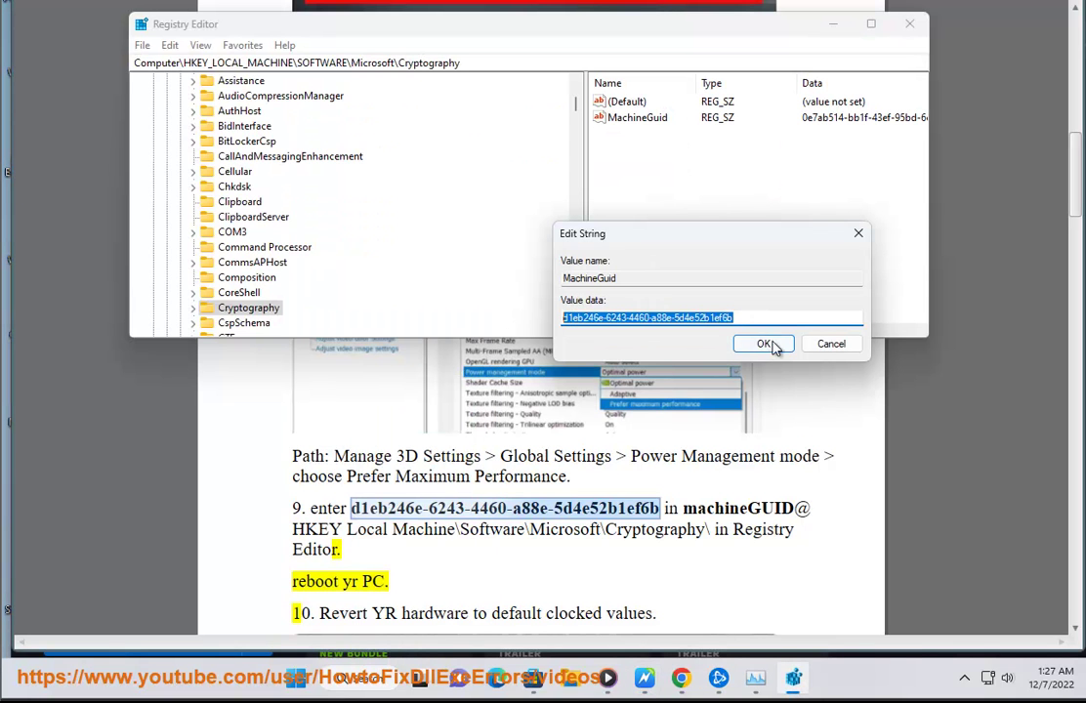
pyautogui.click(831, 345)
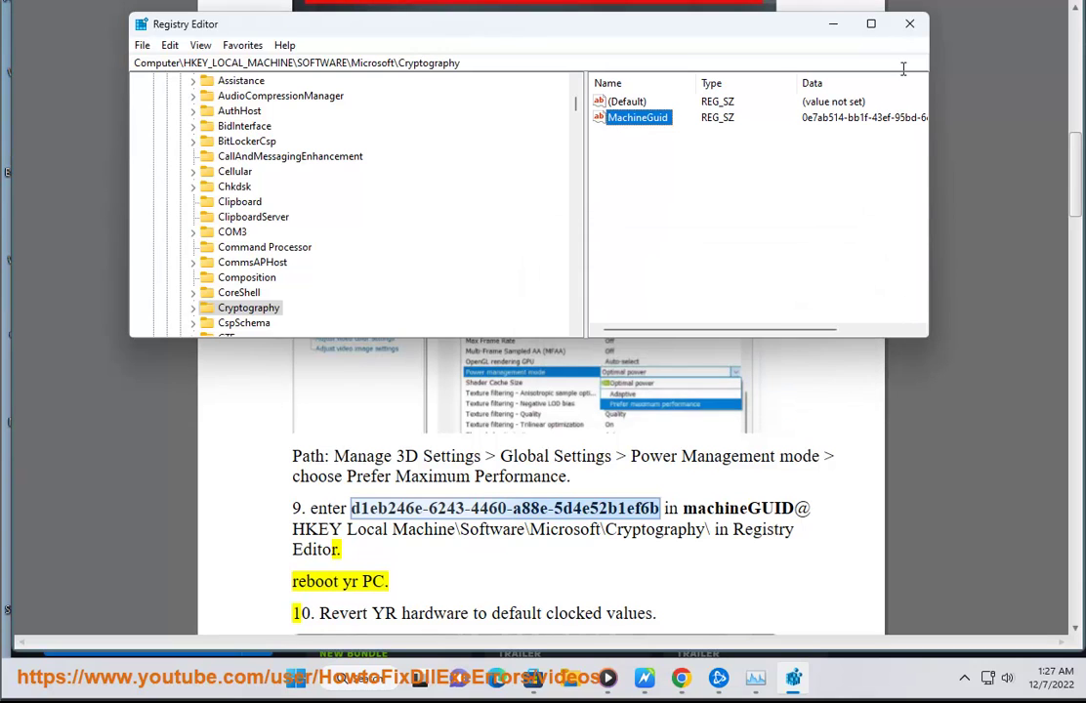
# - Show the Windows power options for rebooting the PC, dismiss them, and close Registry Editor
pyautogui.click(300, 684)
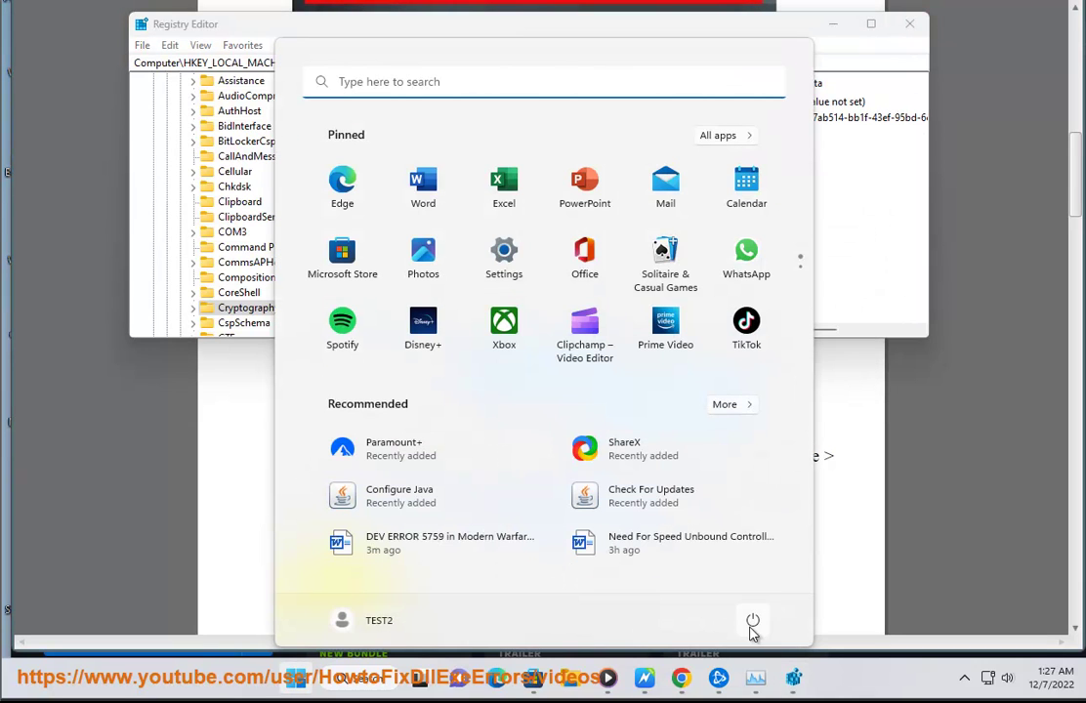
pyautogui.click(752, 622)
pyautogui.click(807, 212)
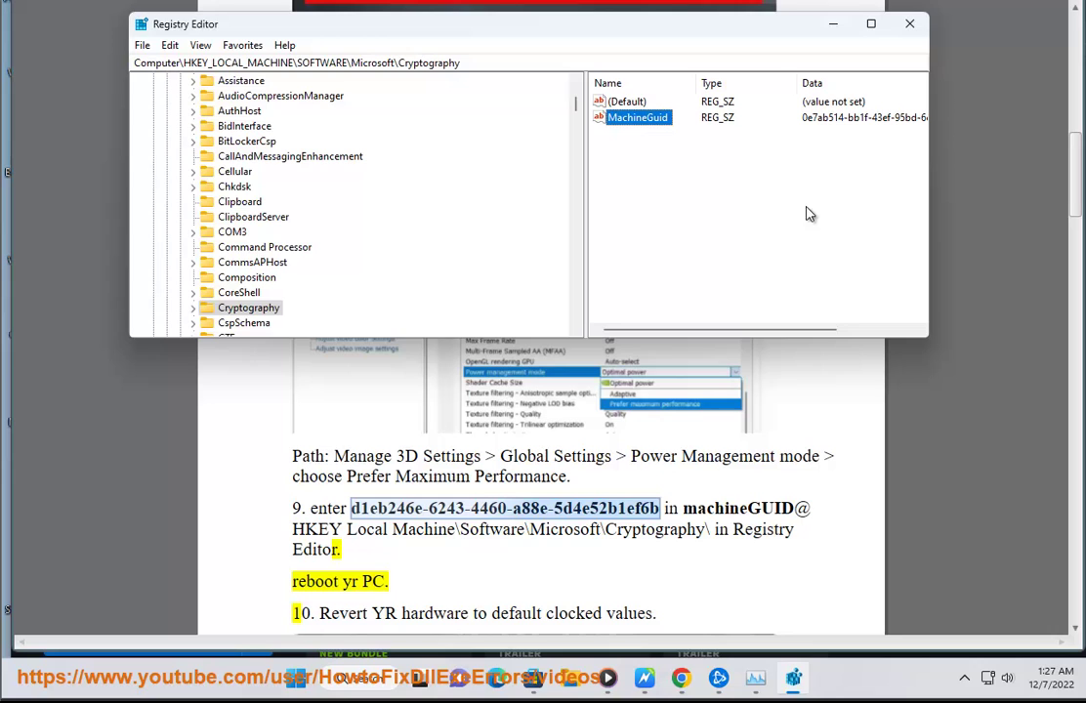
pyautogui.click(911, 24)
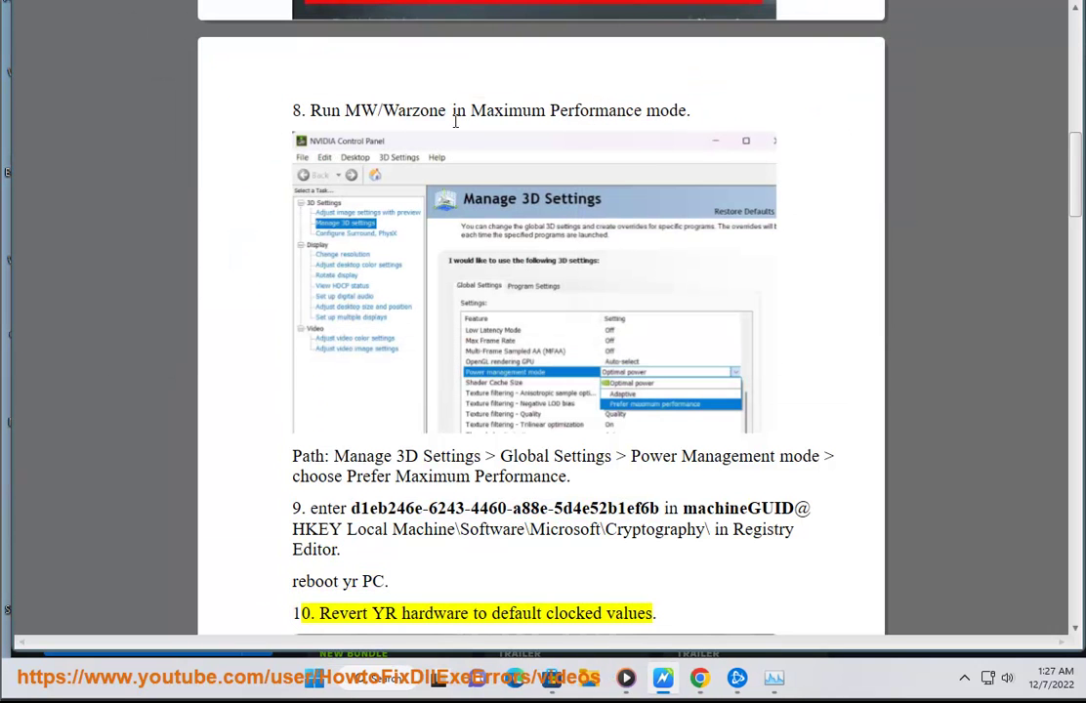
# - Read on to item 11 of the fix list, and find and open Device Manager through Windows search
pyautogui.scroll(-4, 518, 372)
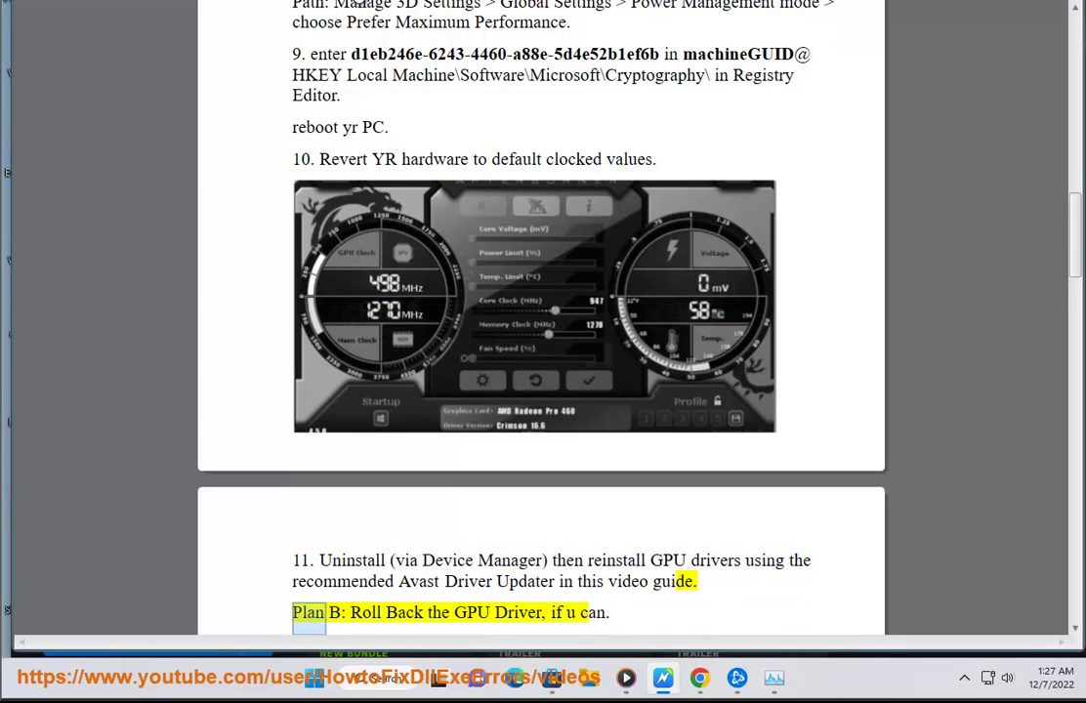
pyautogui.click(374, 672)
pyautogui.write('Device Manager')
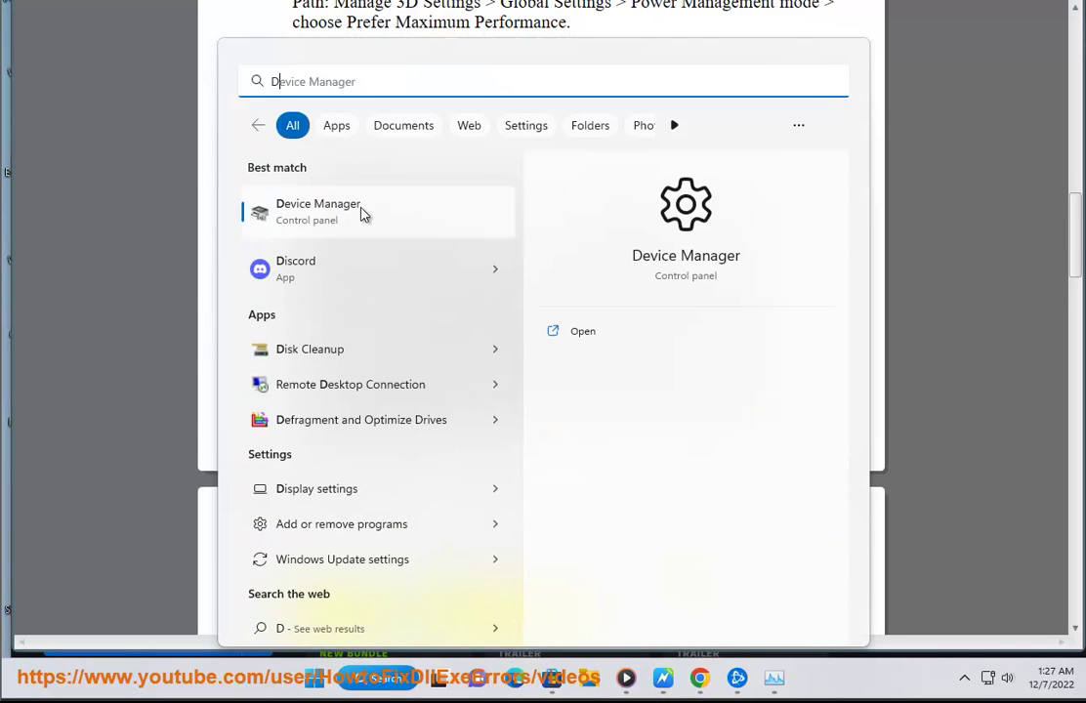
pyautogui.click(366, 211)
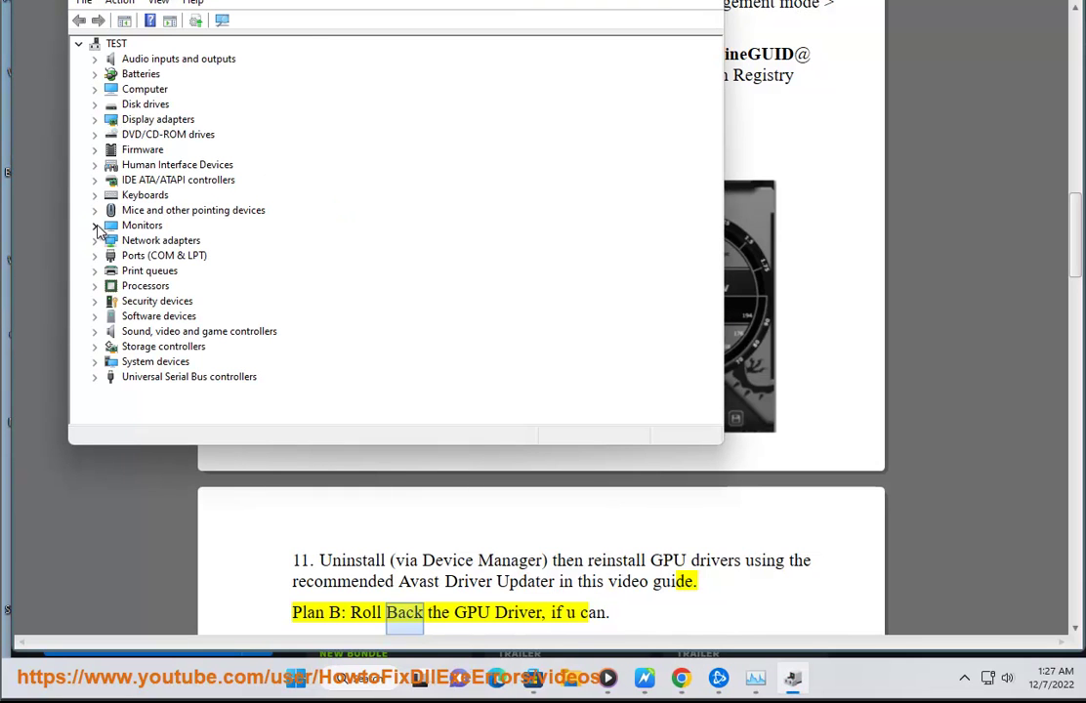
# - Start uninstalling the VMware SVGA 3D display adapter in Device Manager, and cancel the uninstallation
pyautogui.click(96, 120)
pyautogui.rightClick(152, 135)
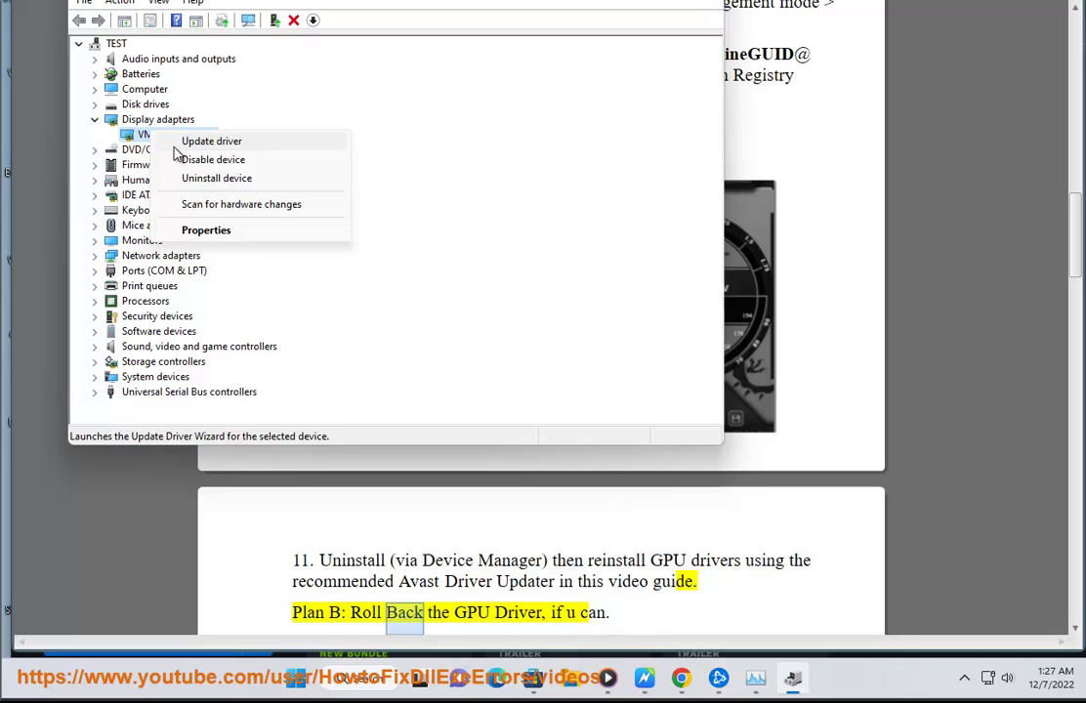
pyautogui.click(193, 180)
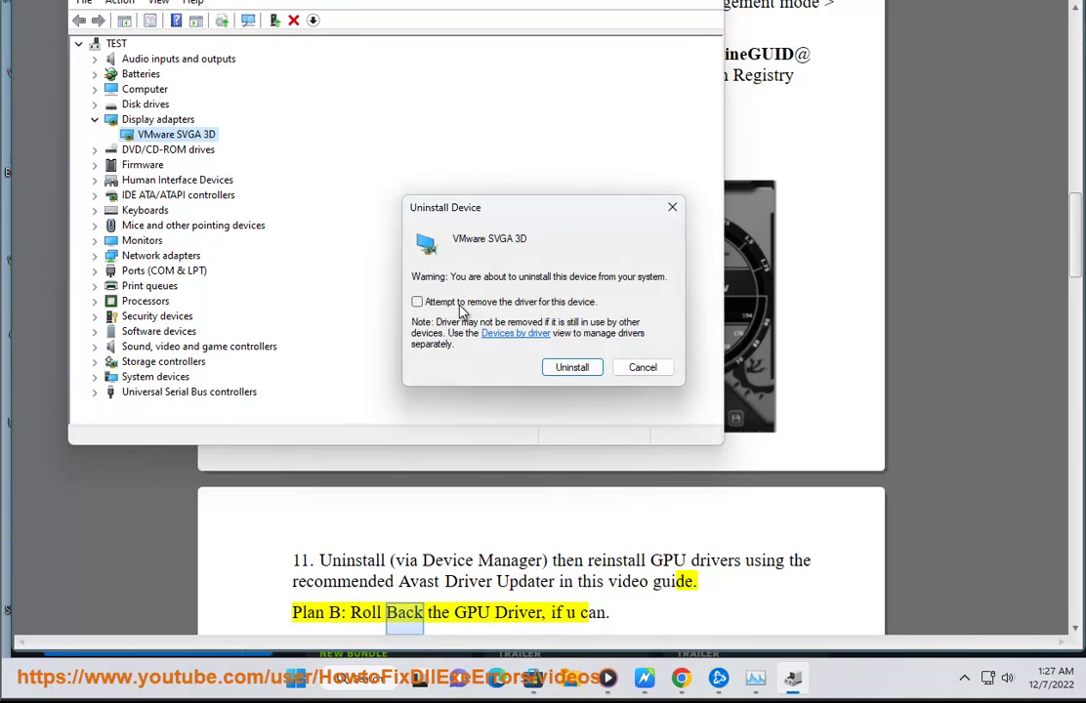
pyautogui.click(663, 370)
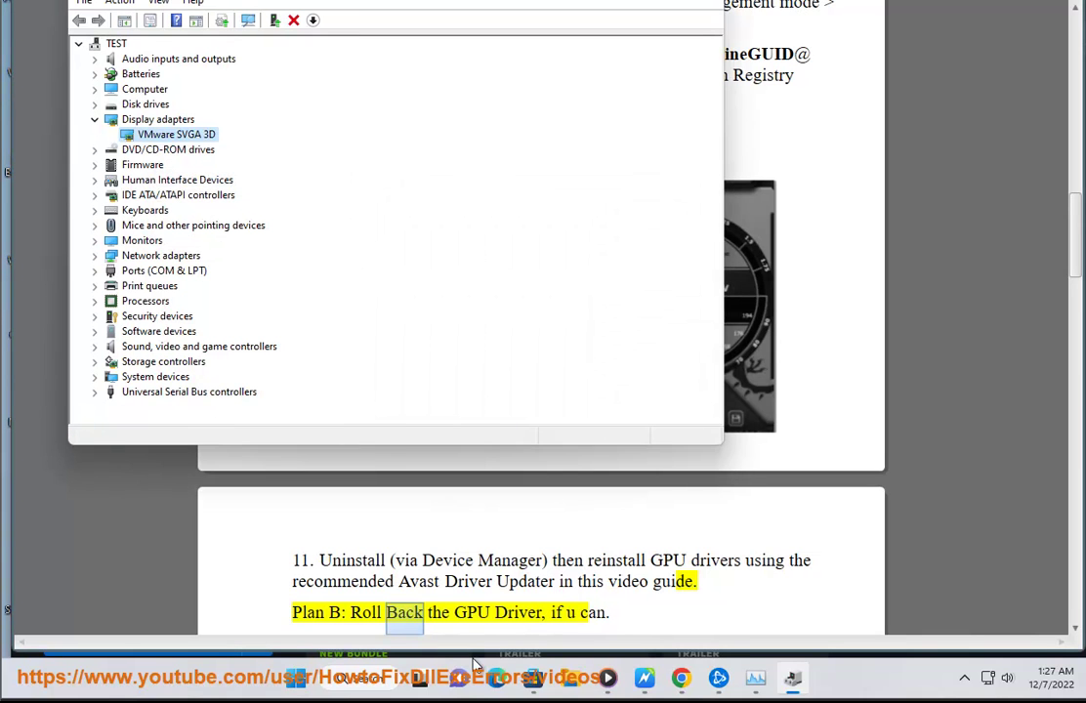
# - Find and open Avast Driver Updater through Windows search
pyautogui.click(361, 681)
pyautogui.write('A')
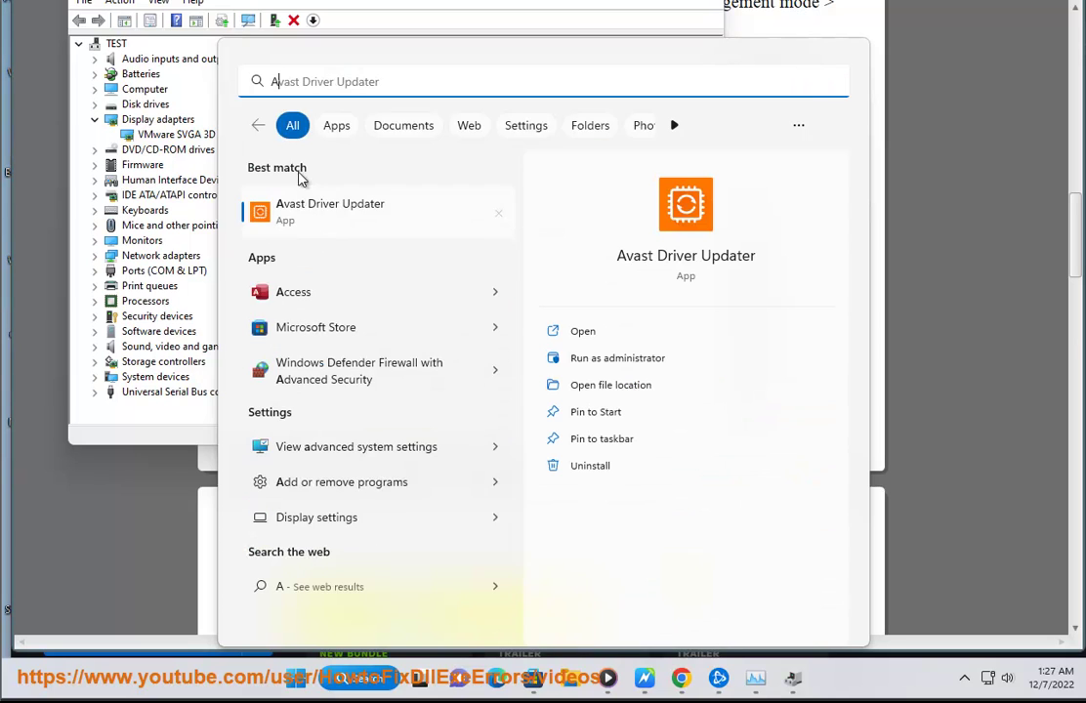
pyautogui.click(311, 215)
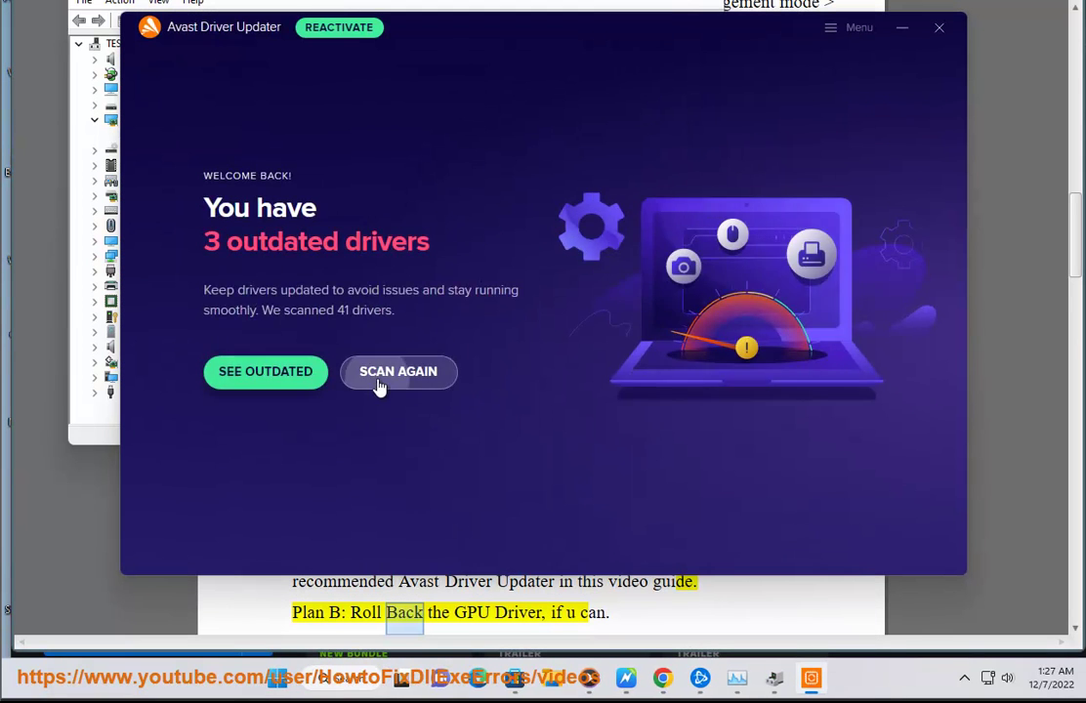
# - Rescan for outdated drivers in Avast Driver Updater, review the list, and return to the fix list document
pyautogui.click(376, 381)
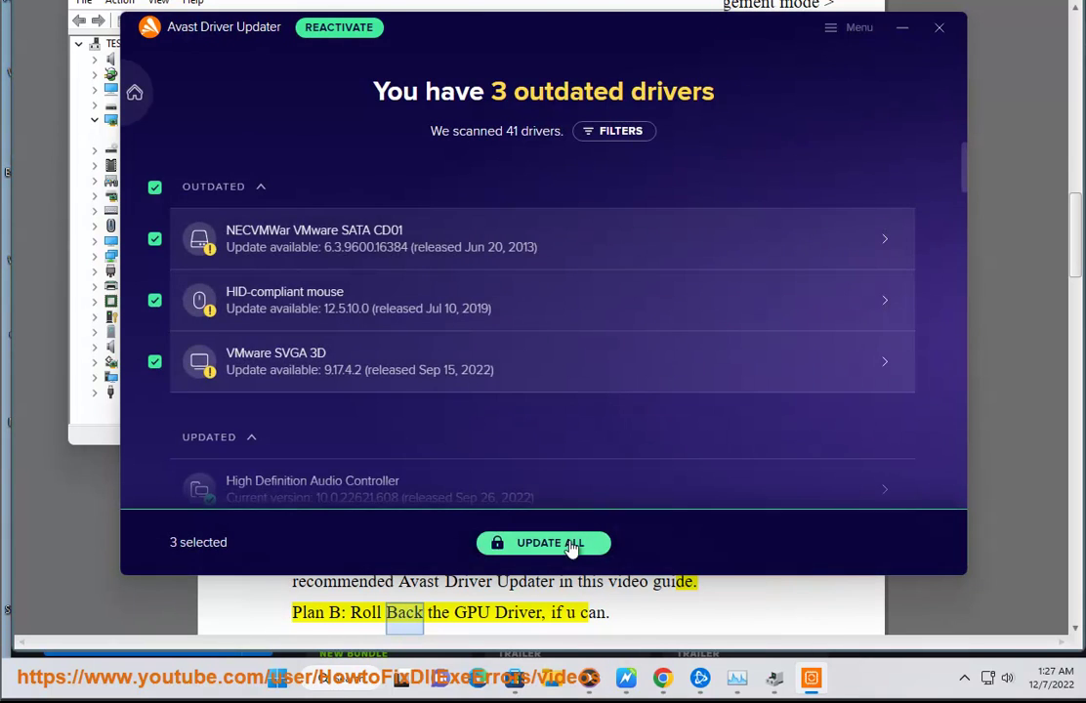
pyautogui.click(616, 603)
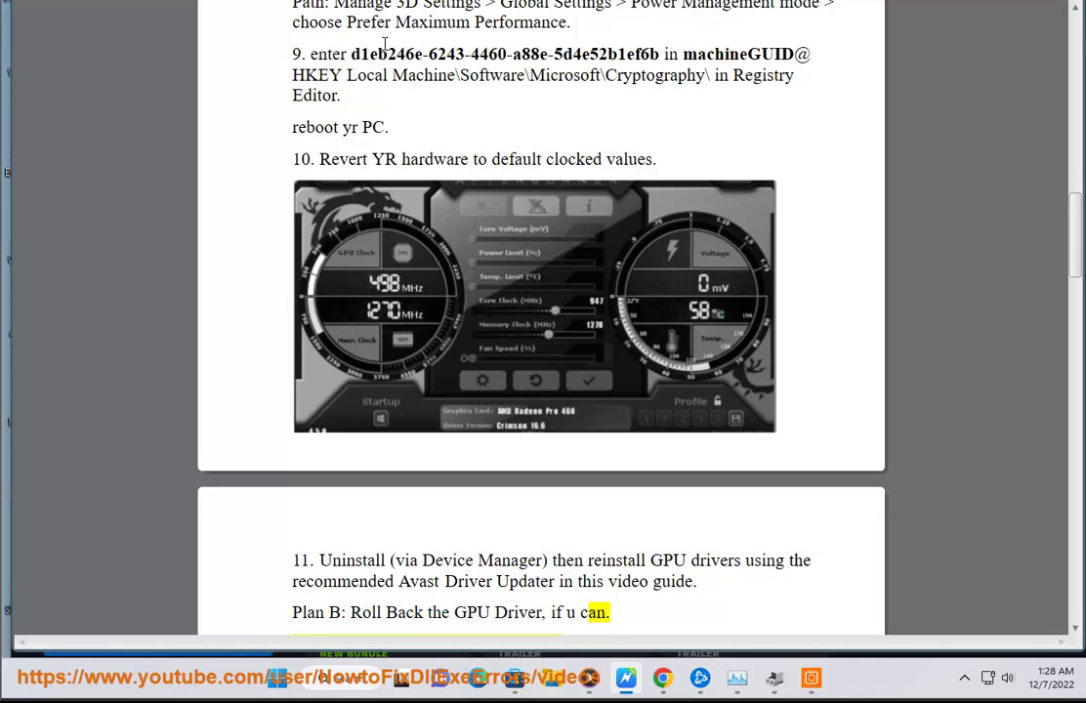
# - Start rolling back the VMware SVGA 3D driver from its properties in Device Manager, decline the rollback, and return to the fix list
pyautogui.click(775, 677)
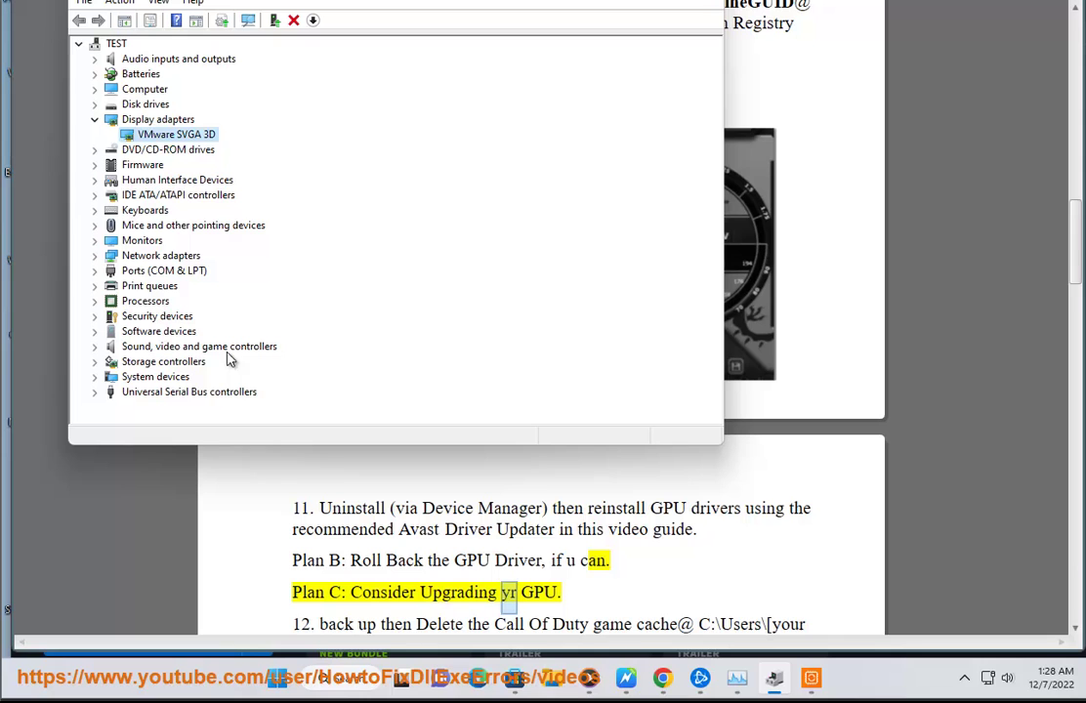
pyautogui.rightClick(171, 135)
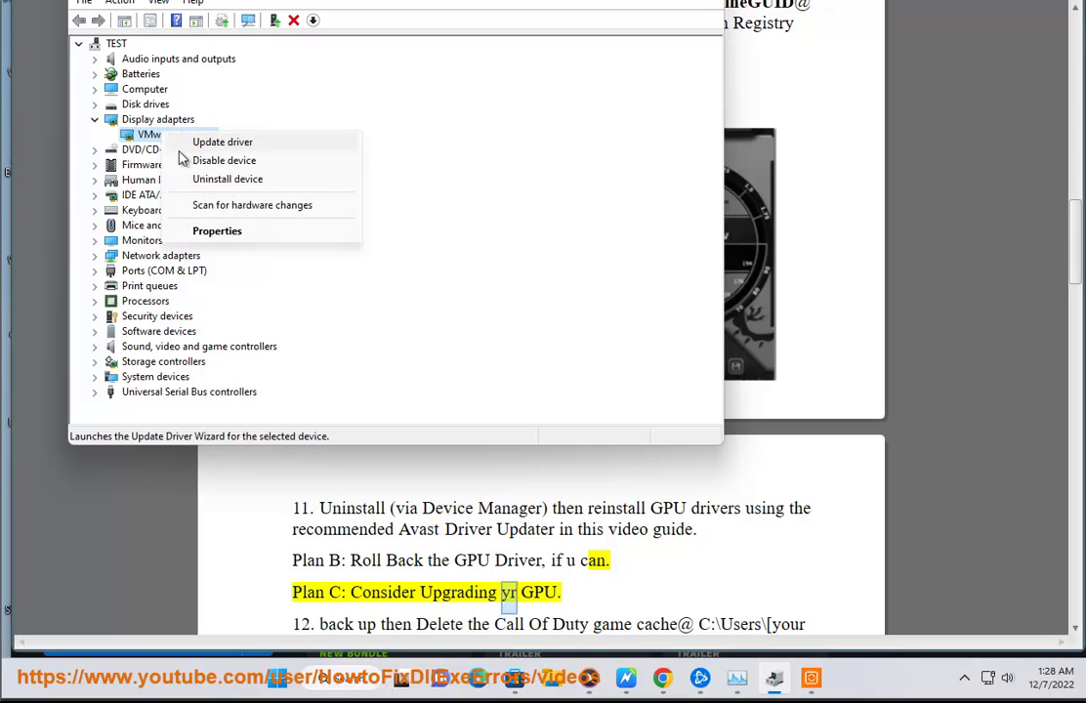
pyautogui.click(213, 234)
pyautogui.click(292, 54)
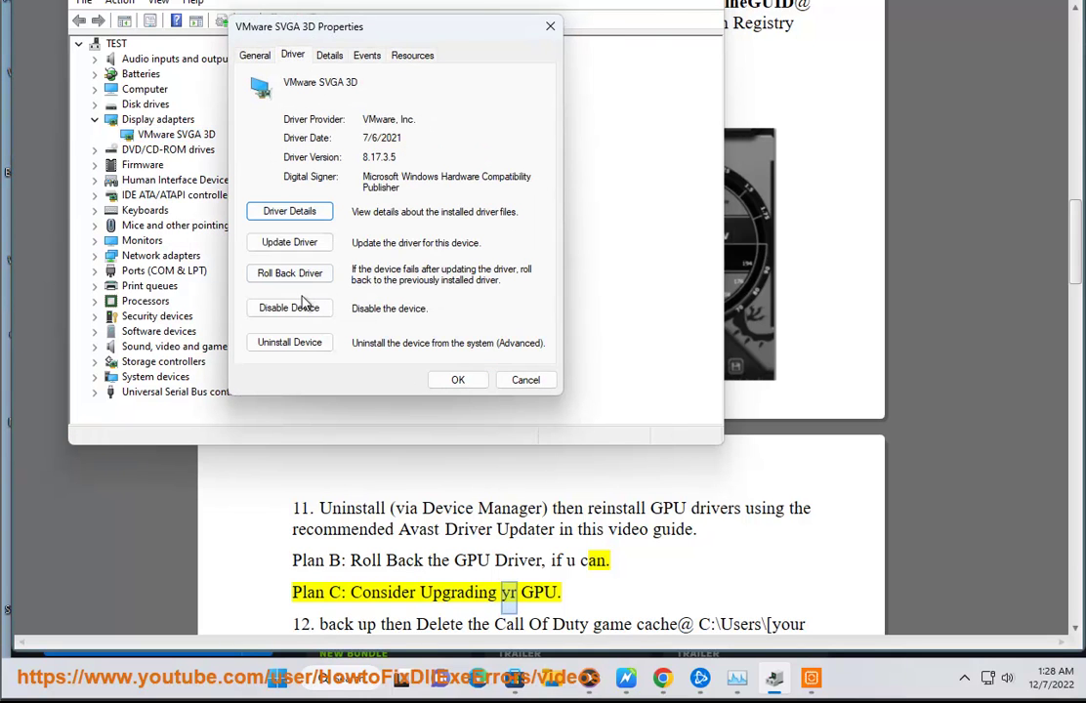
pyautogui.click(289, 275)
pyautogui.moveTo(293, 62); pyautogui.dragTo(664, 124)
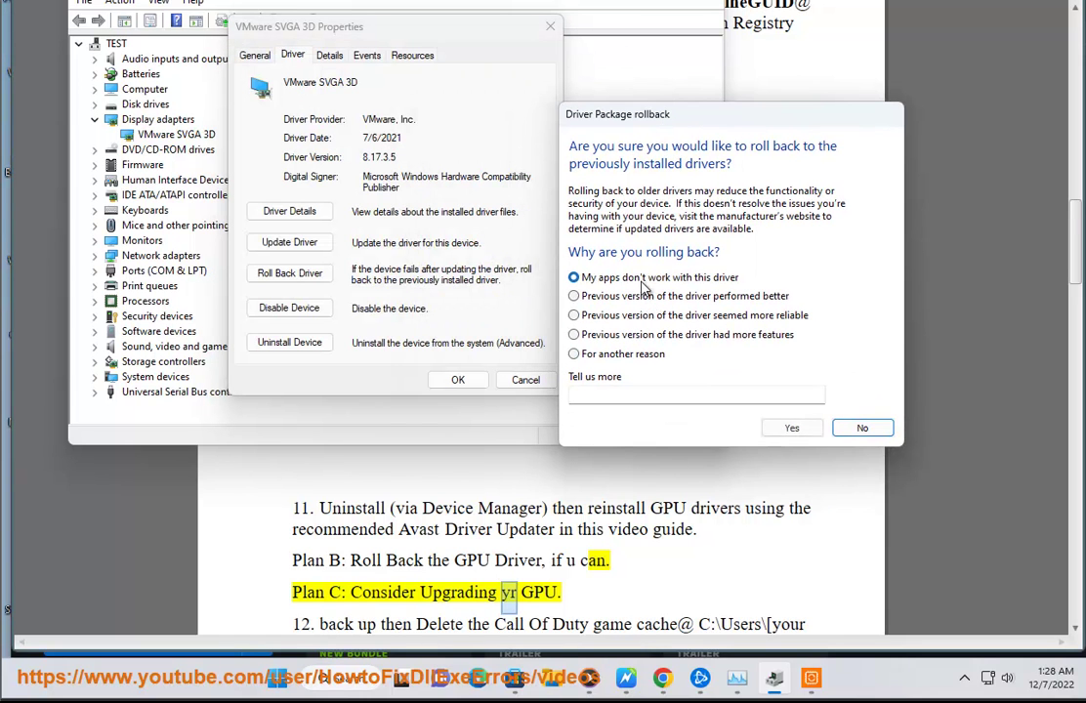
pyautogui.click(863, 428)
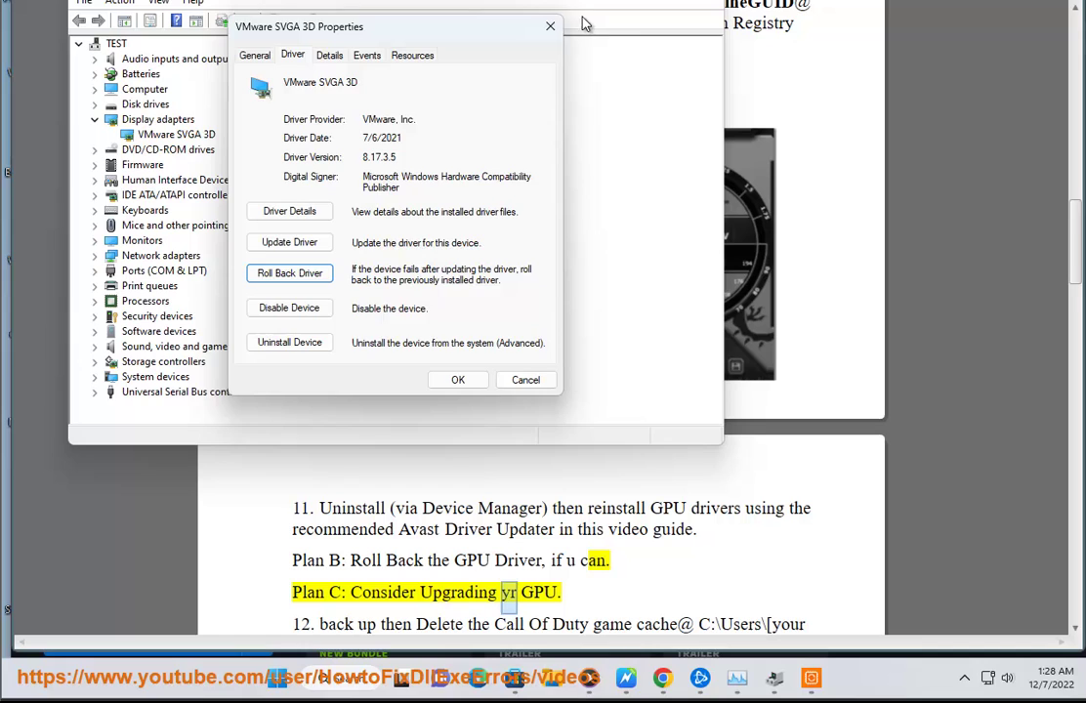
pyautogui.click(551, 28)
pyautogui.hotkey('alt', 'F4')
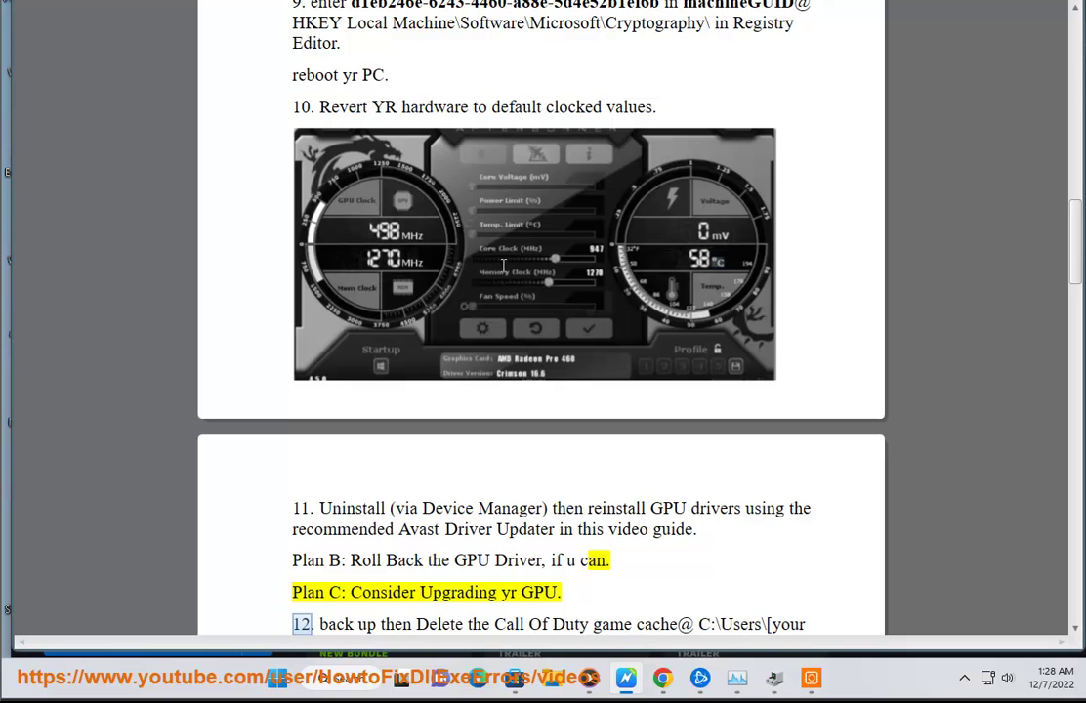
# - Switch to Chrome and search Google for "modern warfare warzone system requirements"
pyautogui.moveTo(1078, 273); pyautogui.dragTo(546, 90)
pyautogui.click(663, 677)
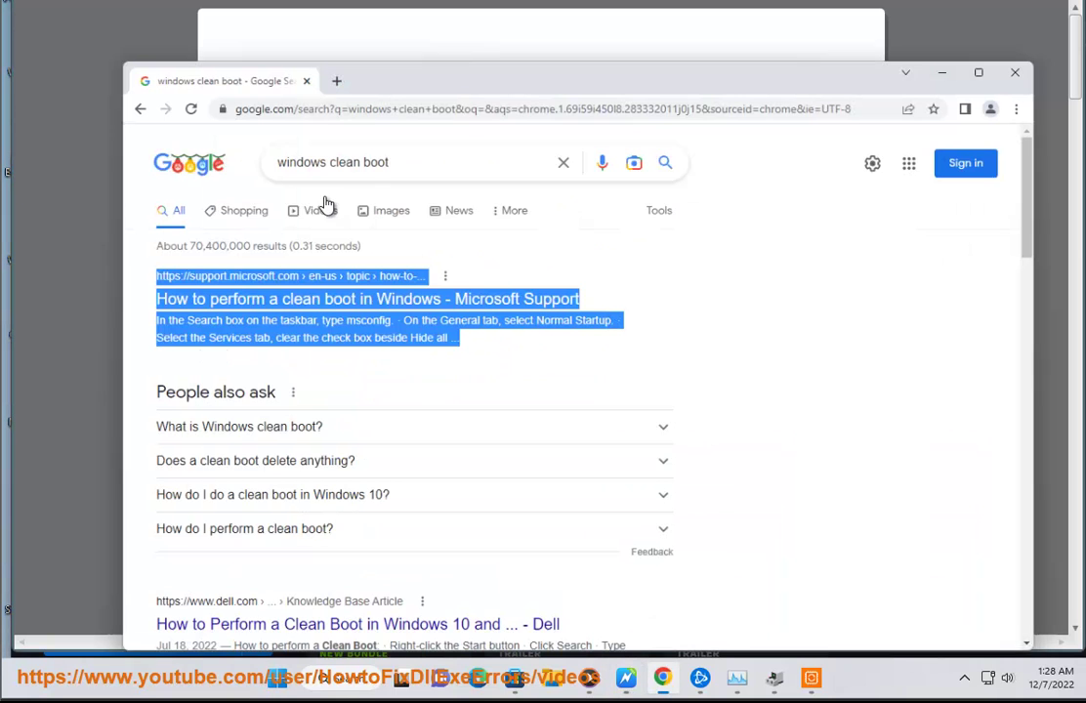
pyautogui.click(555, 132)
pyautogui.write('Modern Warfare Warzone')
pyautogui.write('SYS')
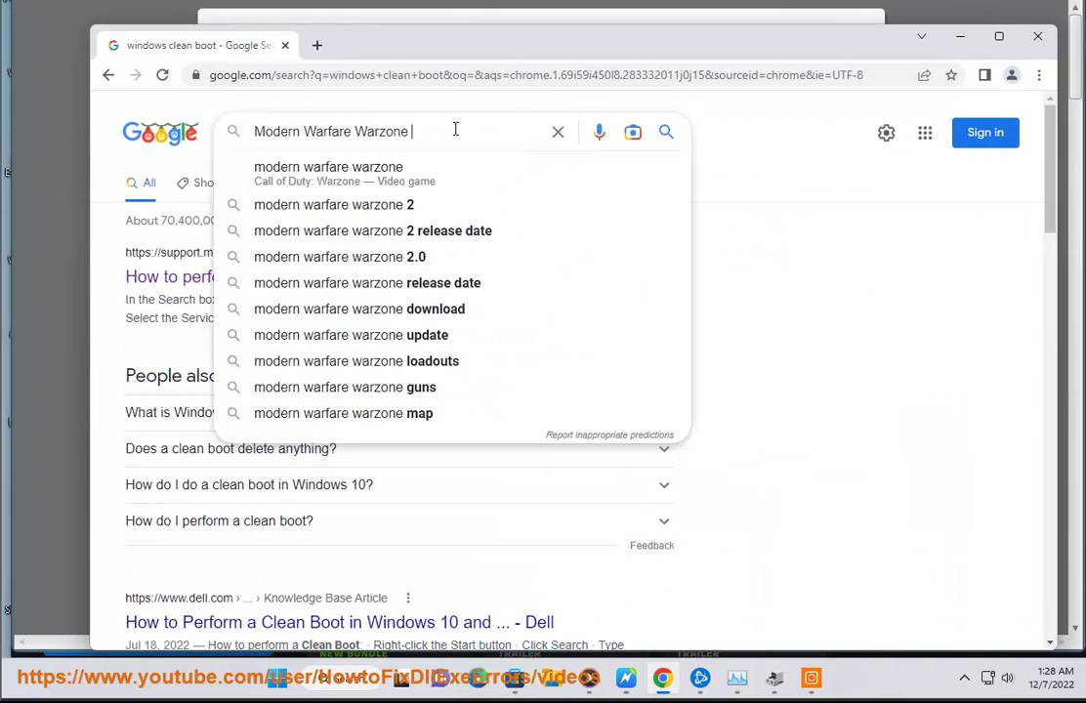
pyautogui.click(437, 167)
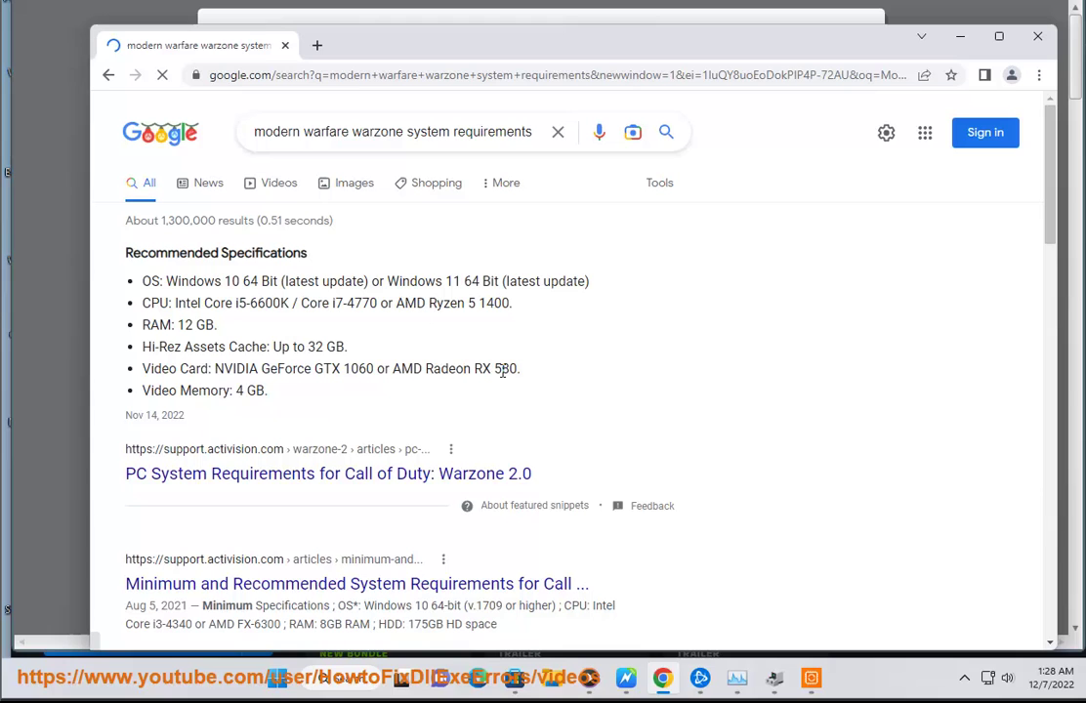
# - Highlight the recommended video card and video memory lines in the system requirements, and minimize Chrome
pyautogui.moveTo(521, 369); pyautogui.dragTo(147, 374)
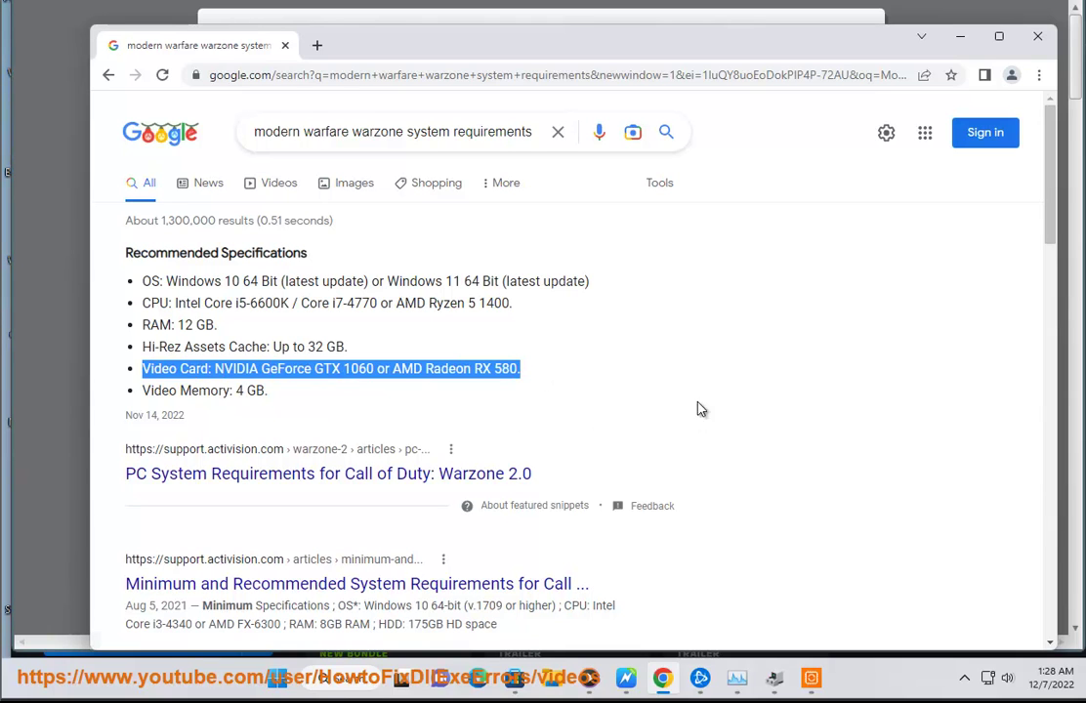
pyautogui.moveTo(281, 398); pyautogui.dragTo(143, 400)
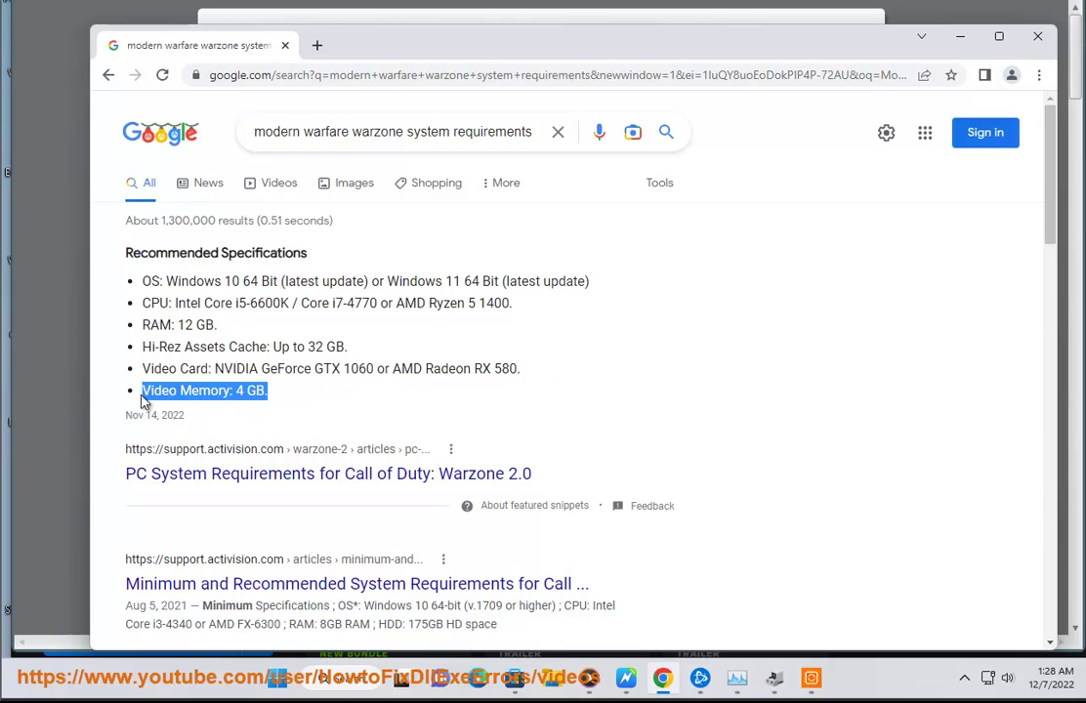
pyautogui.click(664, 674)
# - Read on to item 12 of the fix list, and open C:\Users\TEST2\Documents in File Explorer
pyautogui.scroll(-10, 549, 250)
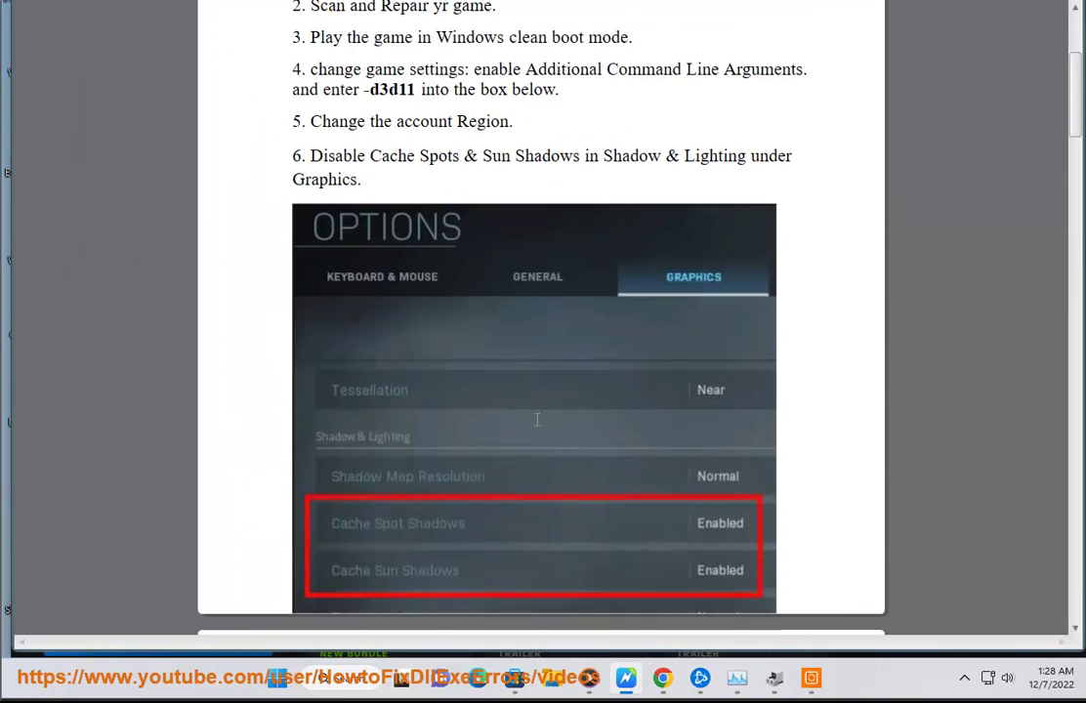
pyautogui.scroll(-5, 553, 467)
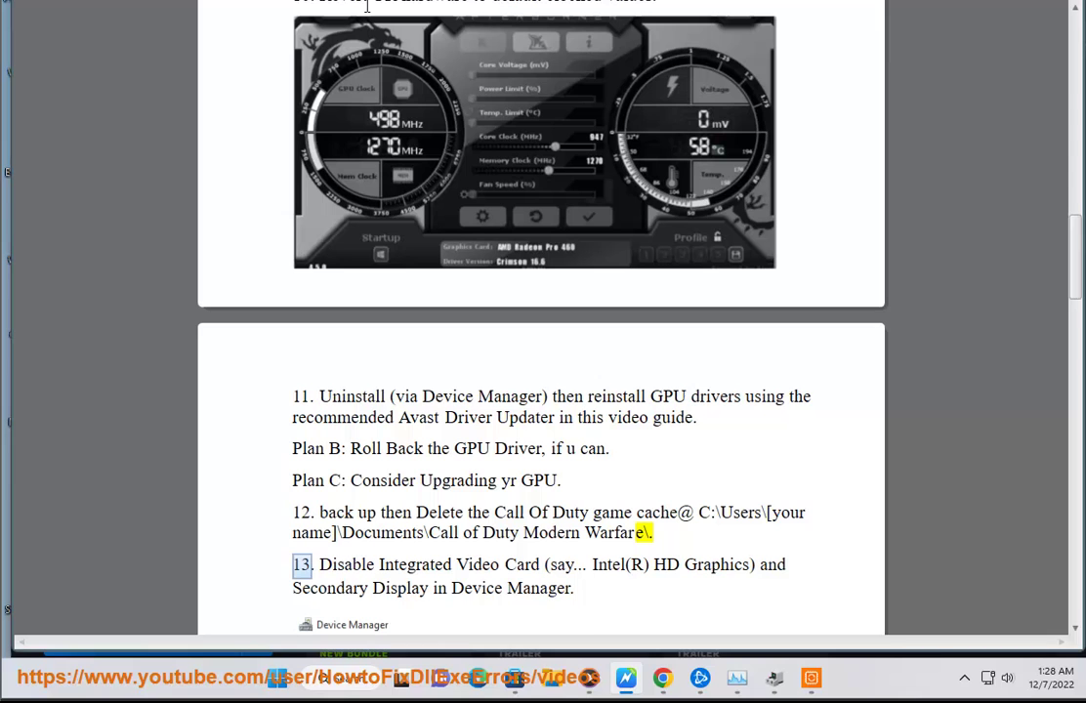
pyautogui.click(552, 679)
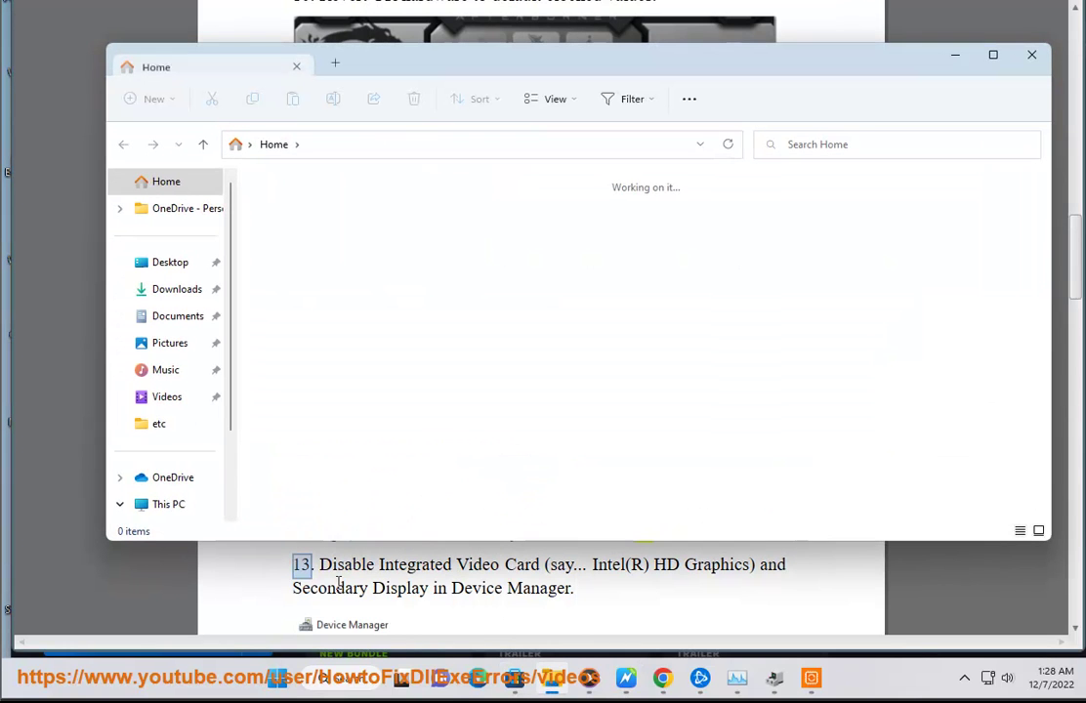
pyautogui.click(170, 503)
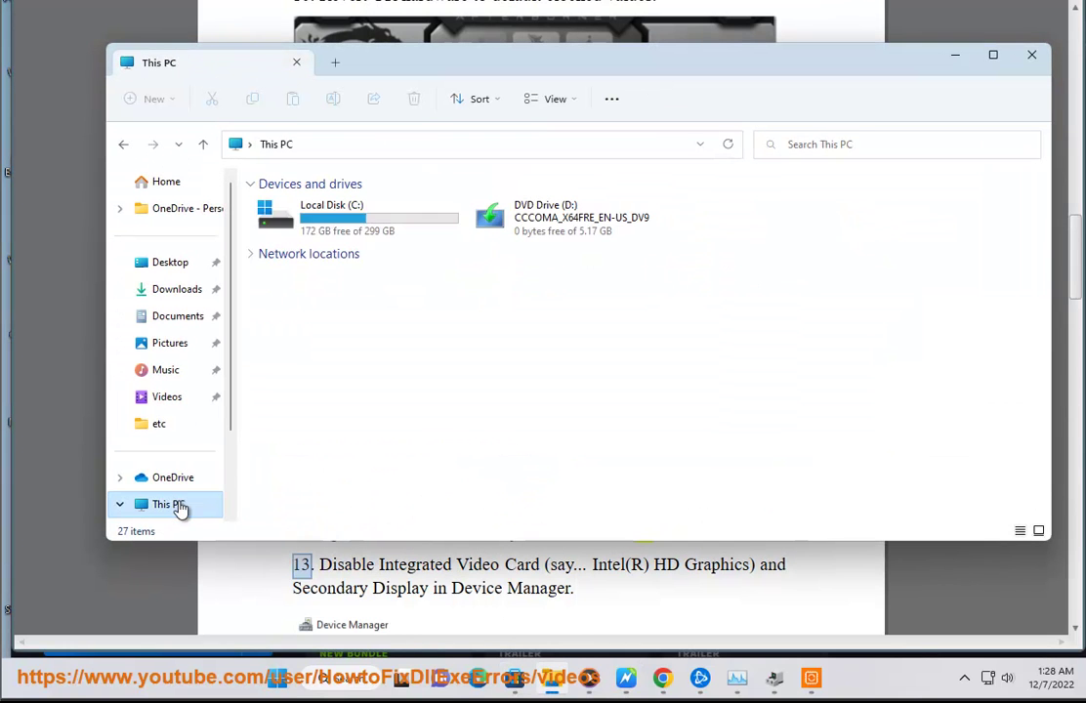
pyautogui.doubleClick(342, 222)
pyautogui.scroll(-2, 300, 508)
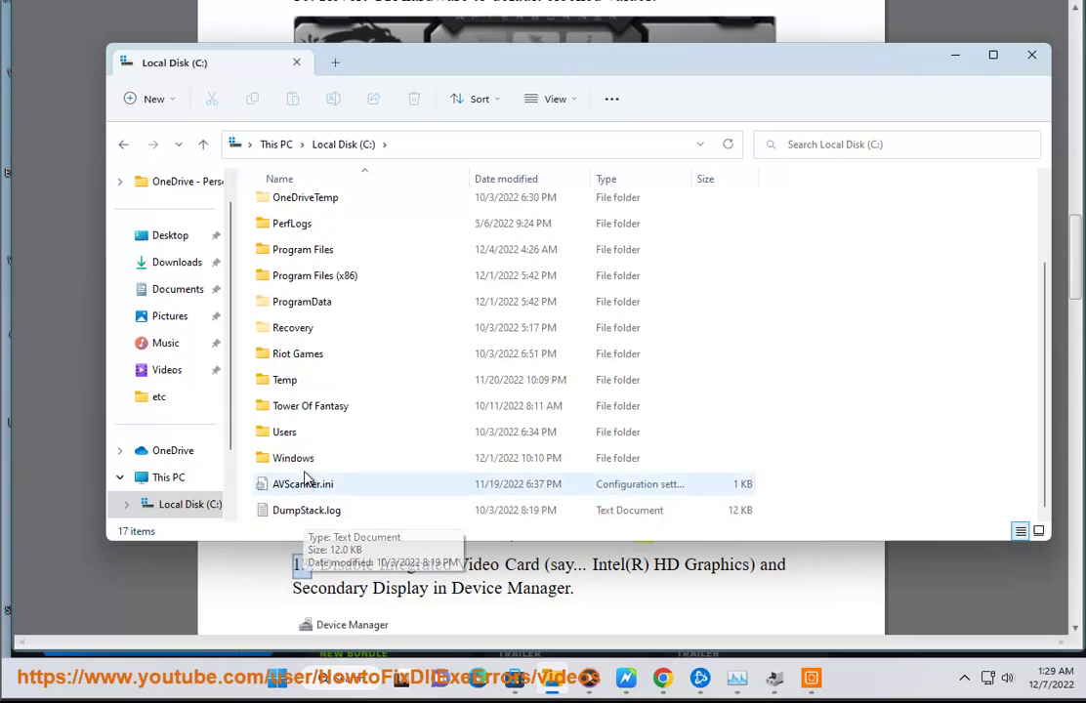
pyautogui.click(297, 439)
pyautogui.doubleClick(297, 439)
pyautogui.doubleClick(308, 260)
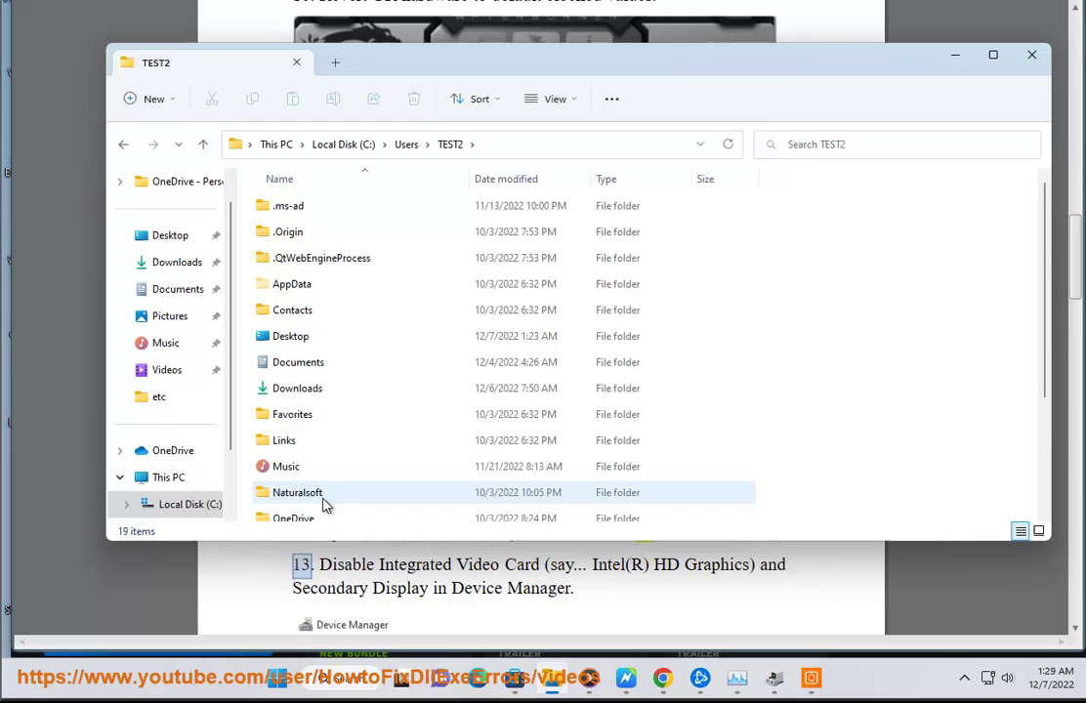
pyautogui.click(314, 362)
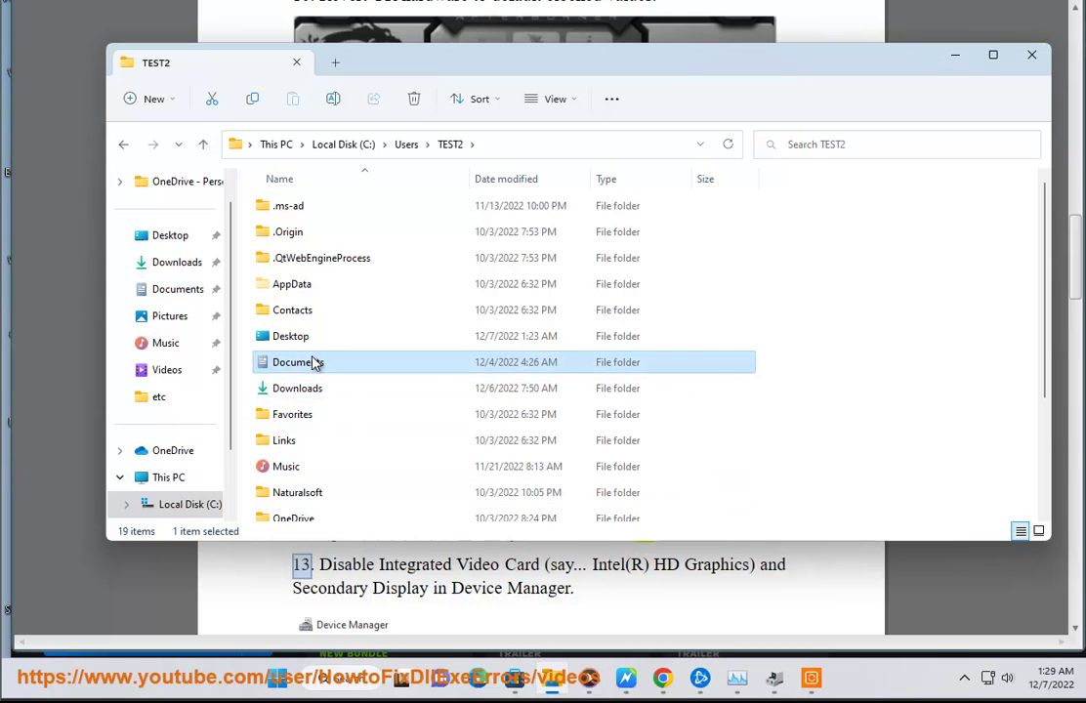
pyautogui.doubleClick(337, 363)
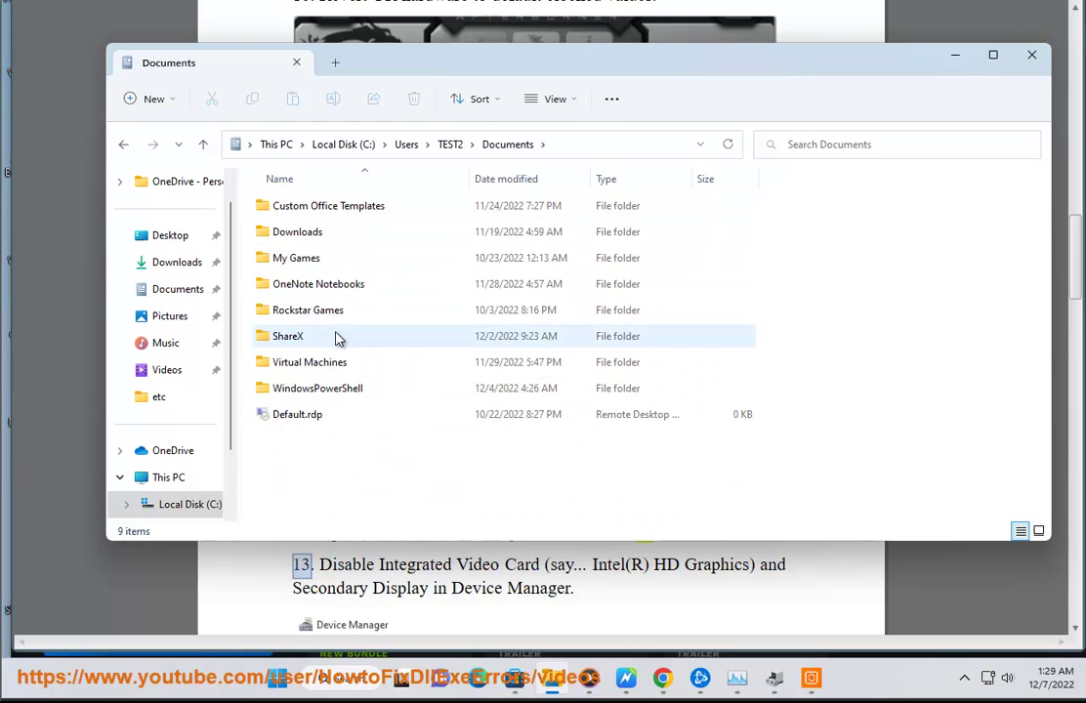
# - Highlight the Call of Duty Modern Warfare folder name in item 12, check the Documents folder for it, and return to the fix list
pyautogui.click(531, 589)
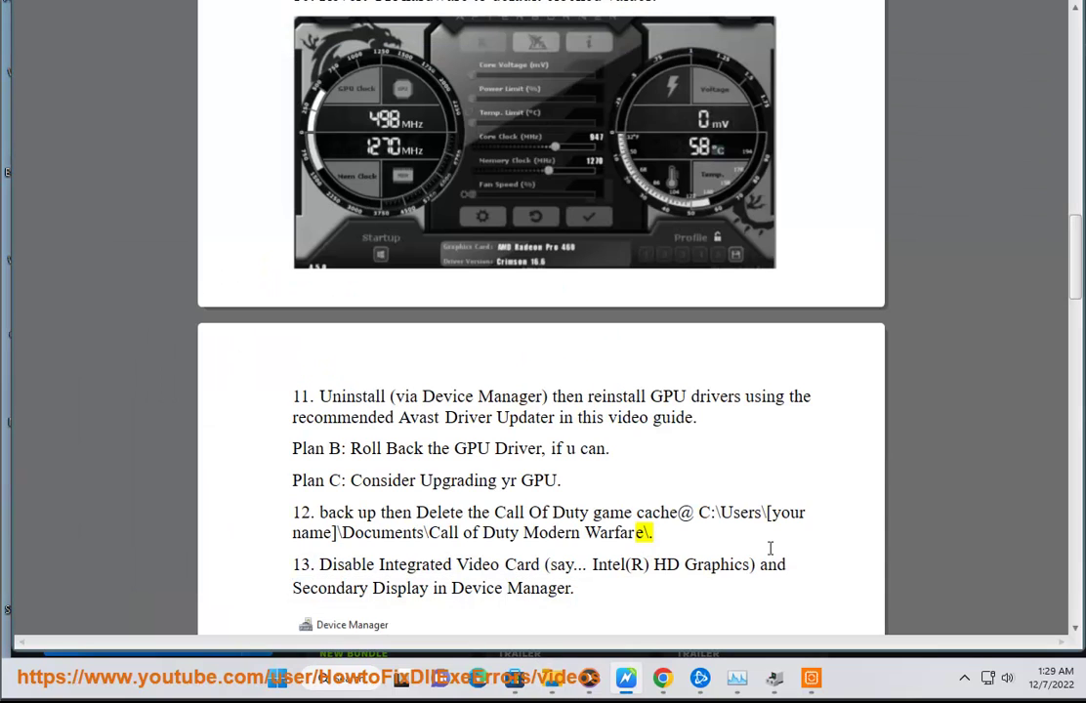
pyautogui.moveTo(653, 534); pyautogui.dragTo(439, 535)
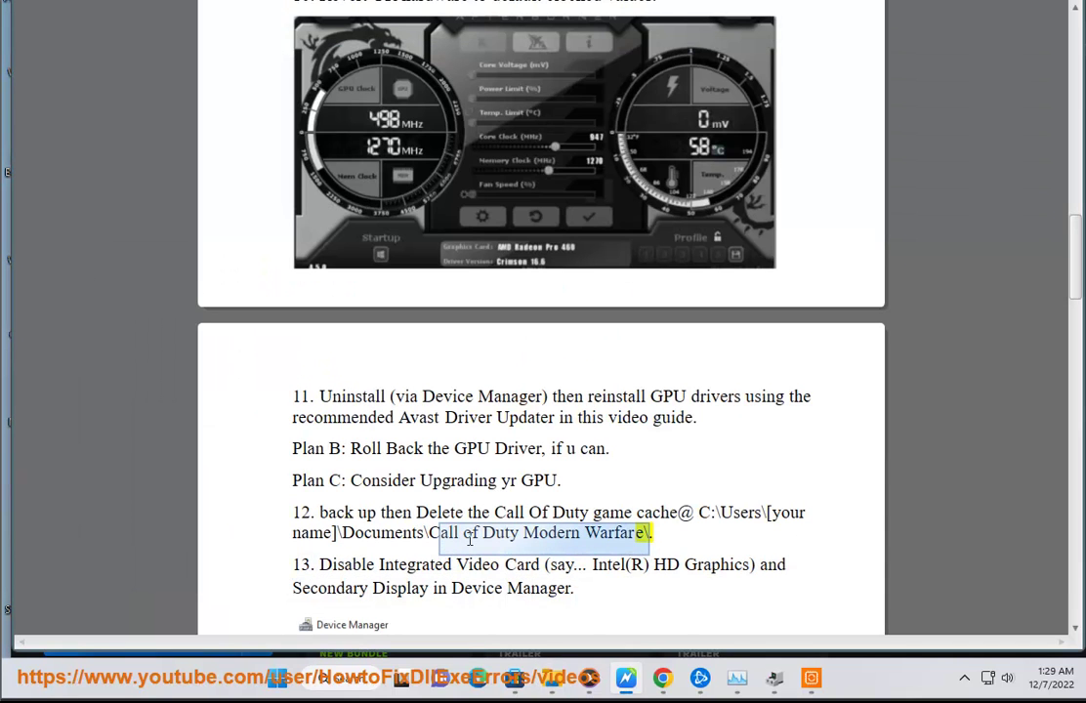
pyautogui.click(532, 688)
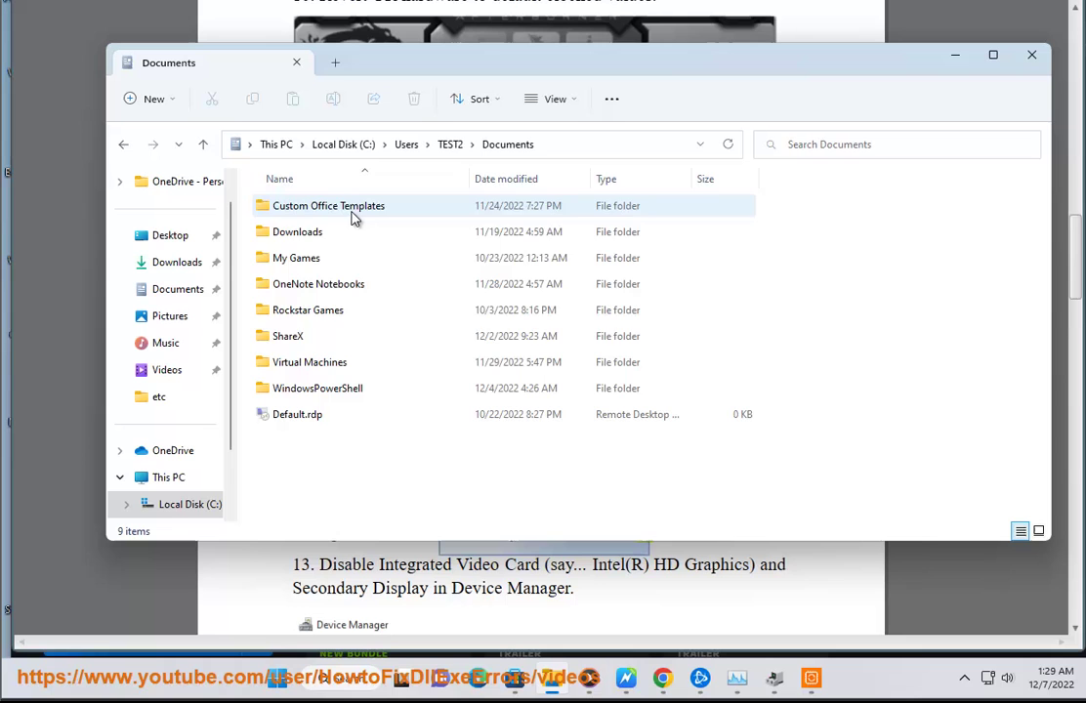
pyautogui.click(419, 547)
pyautogui.click(648, 532)
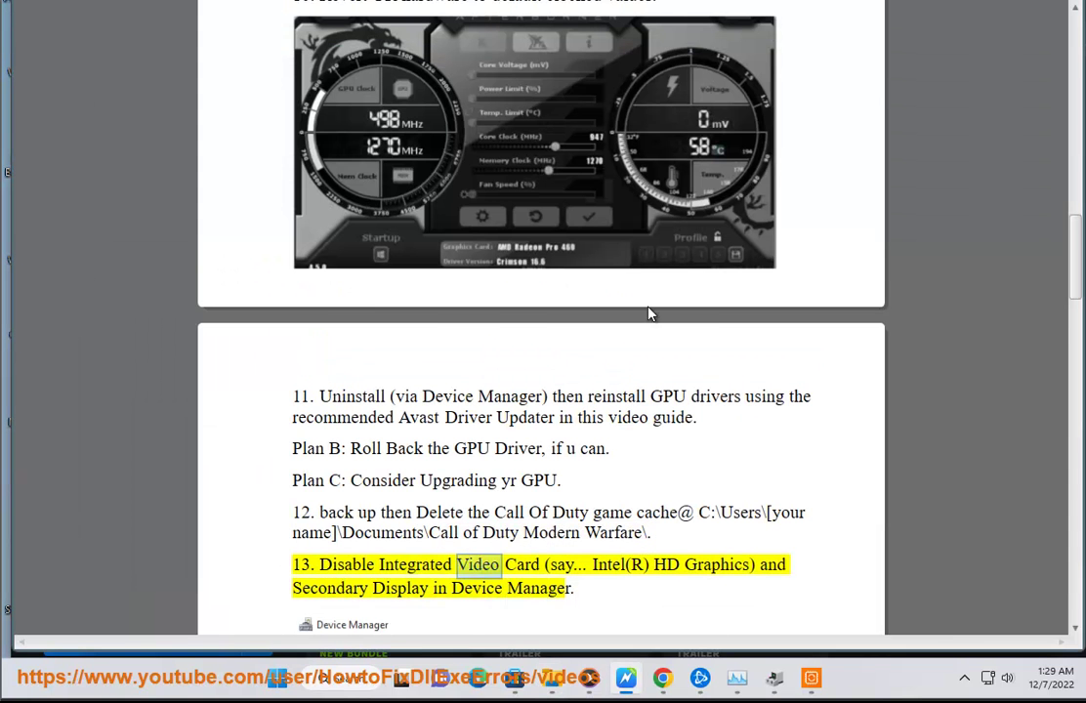
# - Read on past item 13, start disabling the VMware SVGA 3D adapter in Device Manager, decline it, and return to the fix list
pyautogui.scroll(-1, 649, 310)
pyautogui.scroll(-4, 653, 346)
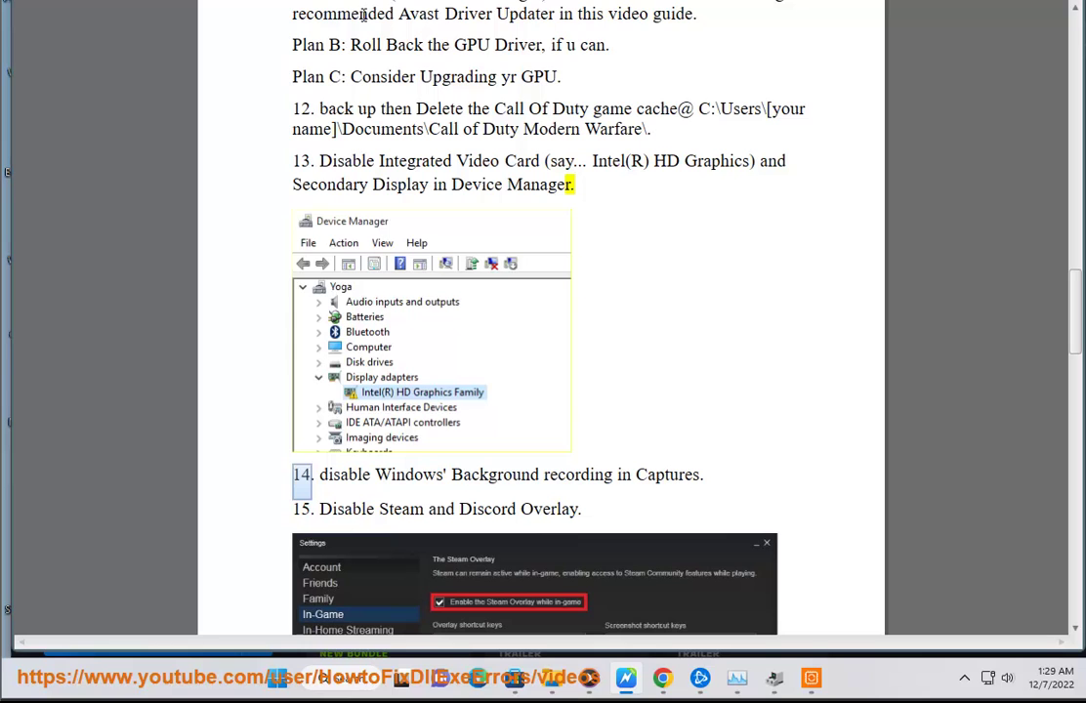
pyautogui.click(775, 677)
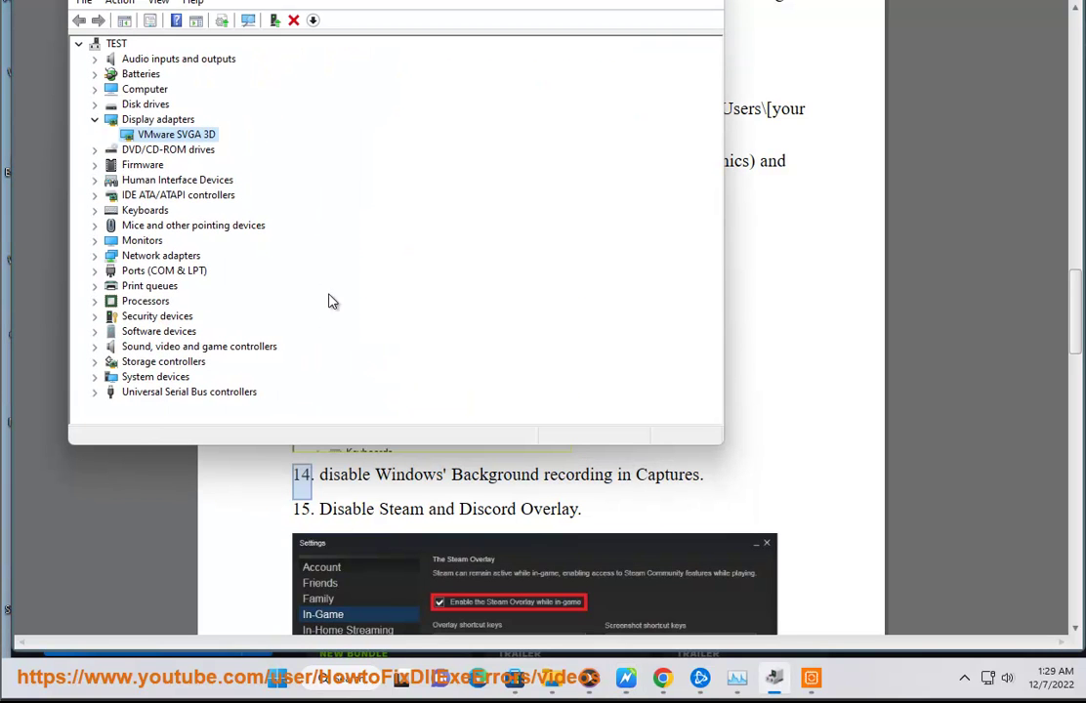
pyautogui.rightClick(206, 138)
pyautogui.click(243, 164)
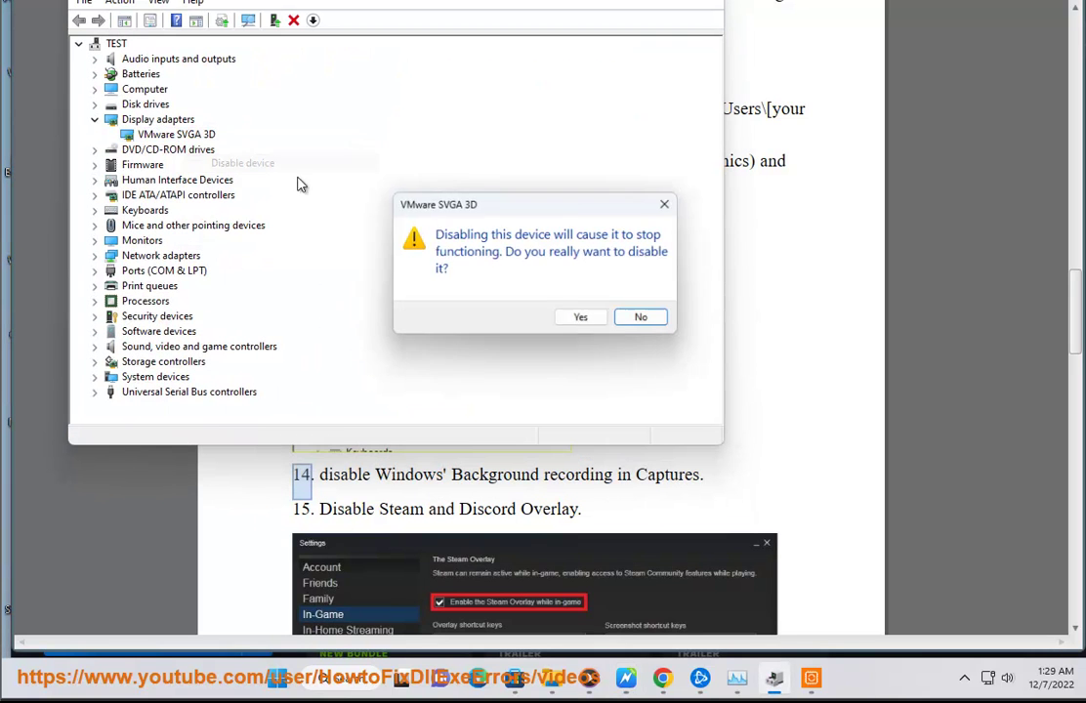
pyautogui.click(670, 323)
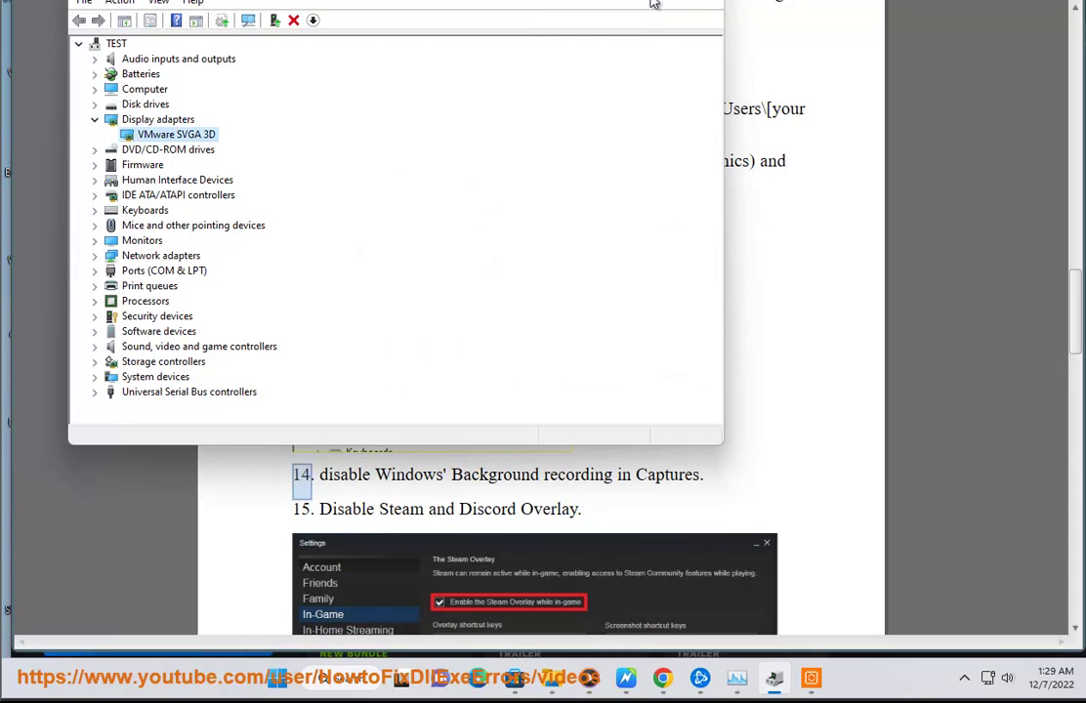
pyautogui.click(649, 4)
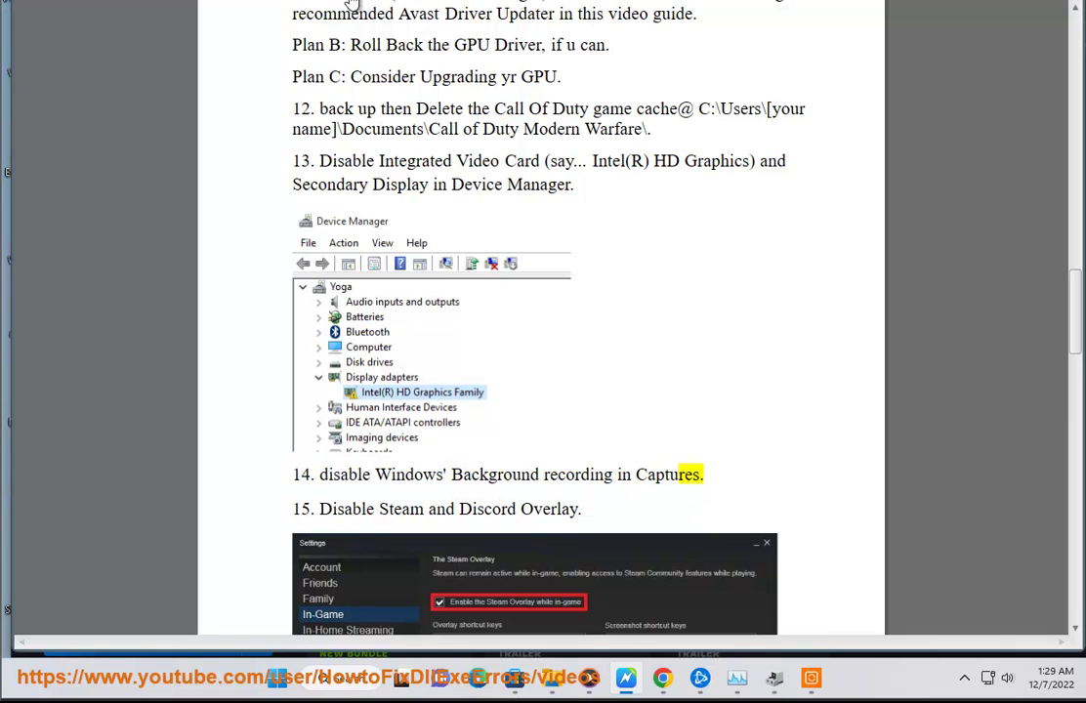
# - Highlight "Captures" in item 14 of the fix list, and find and open Settings through Windows search
pyautogui.click(666, 478)
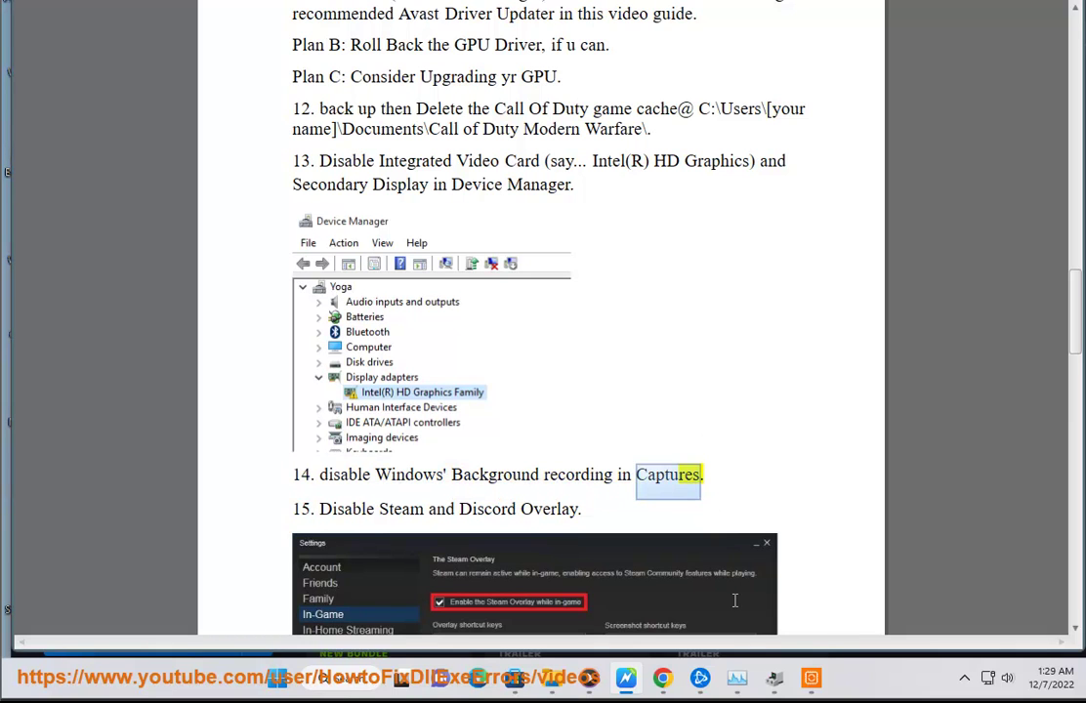
pyautogui.click(354, 689)
pyautogui.write('SE')
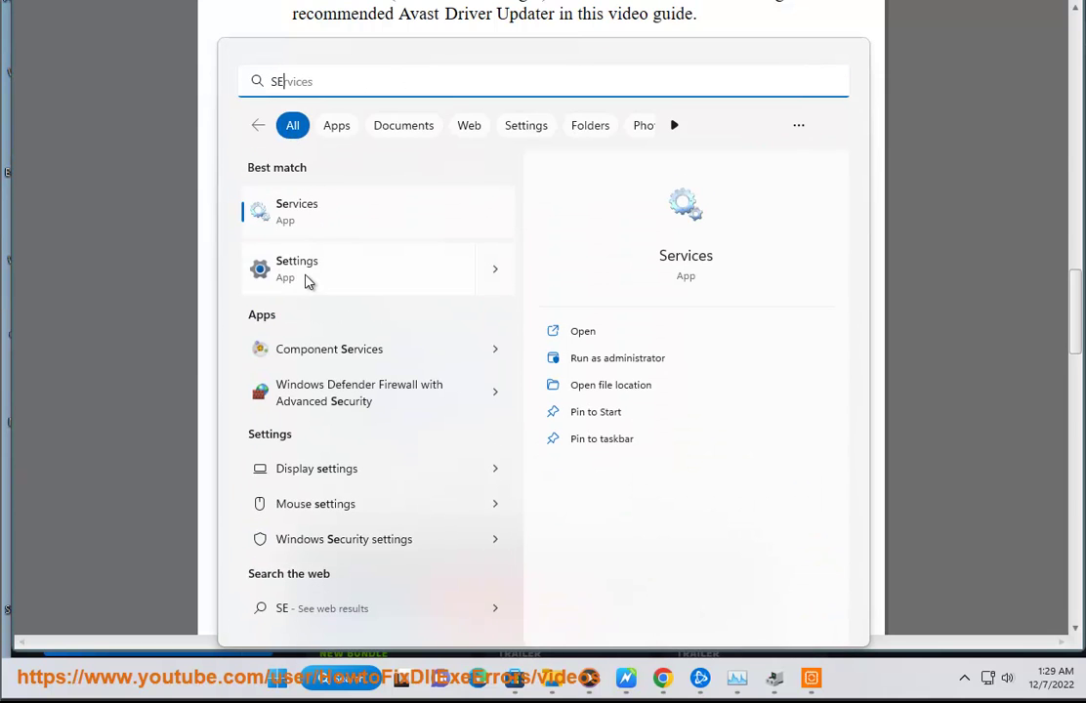
pyautogui.click(323, 283)
# - Search the settings for Captures, open the Game Captures microphone volume result, and return to the System page
pyautogui.write('Captures')
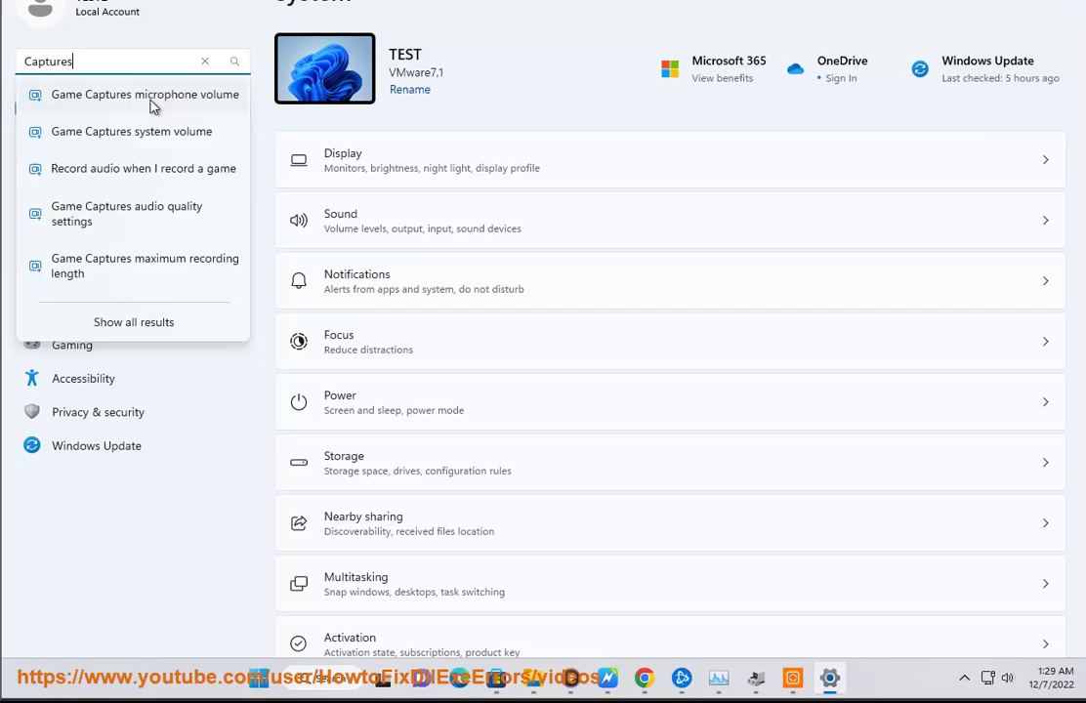
pyautogui.click(151, 107)
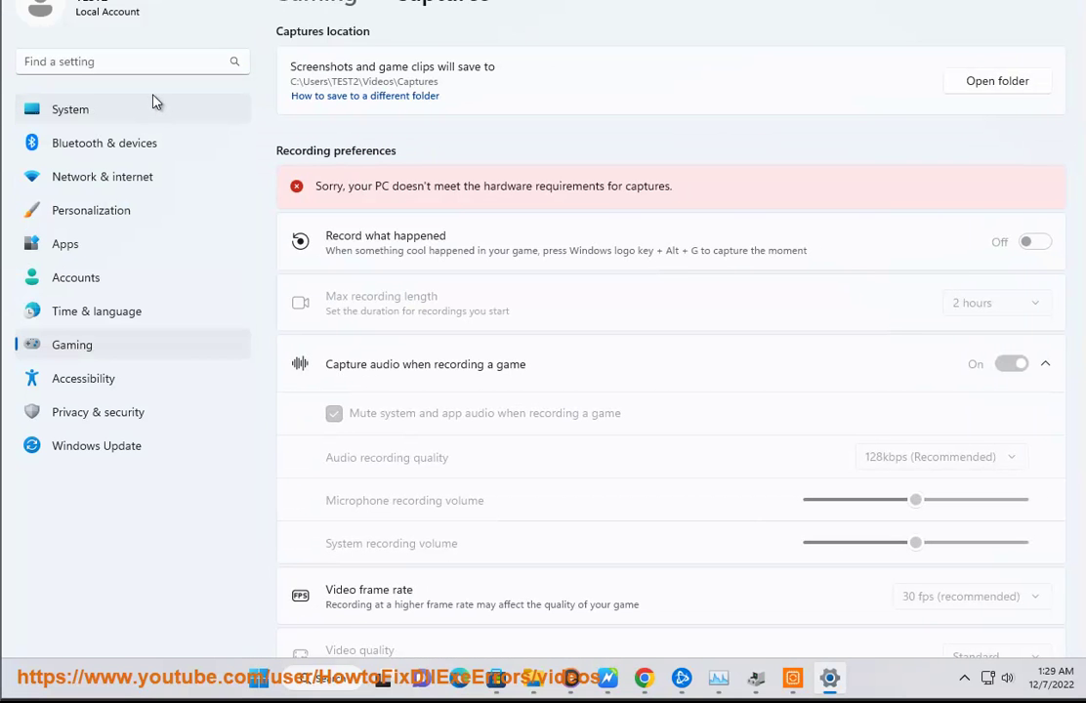
pyautogui.click(146, 106)
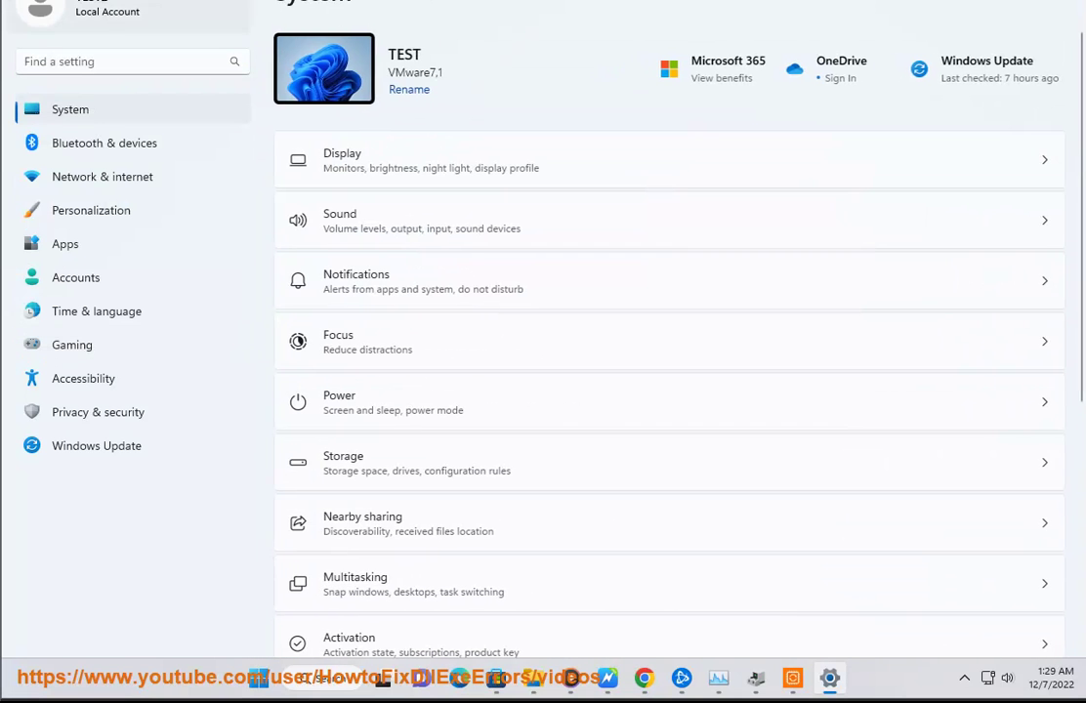
pyautogui.click(109, 62)
pyautogui.write('Captures')
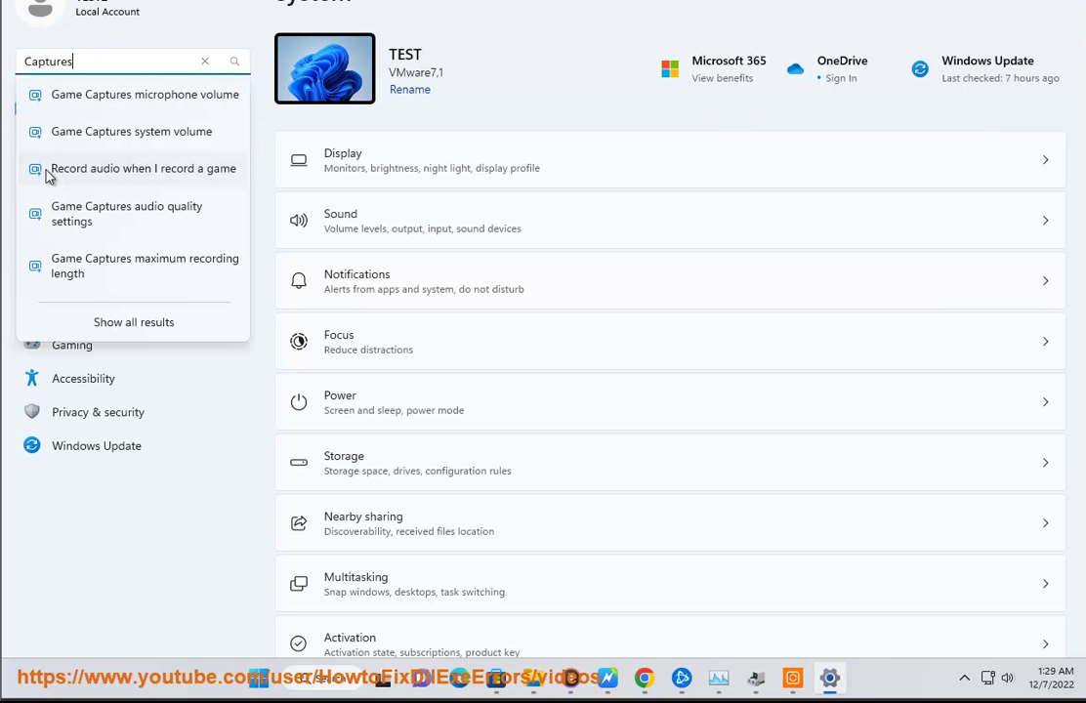
pyautogui.click(94, 174)
pyautogui.click(90, 177)
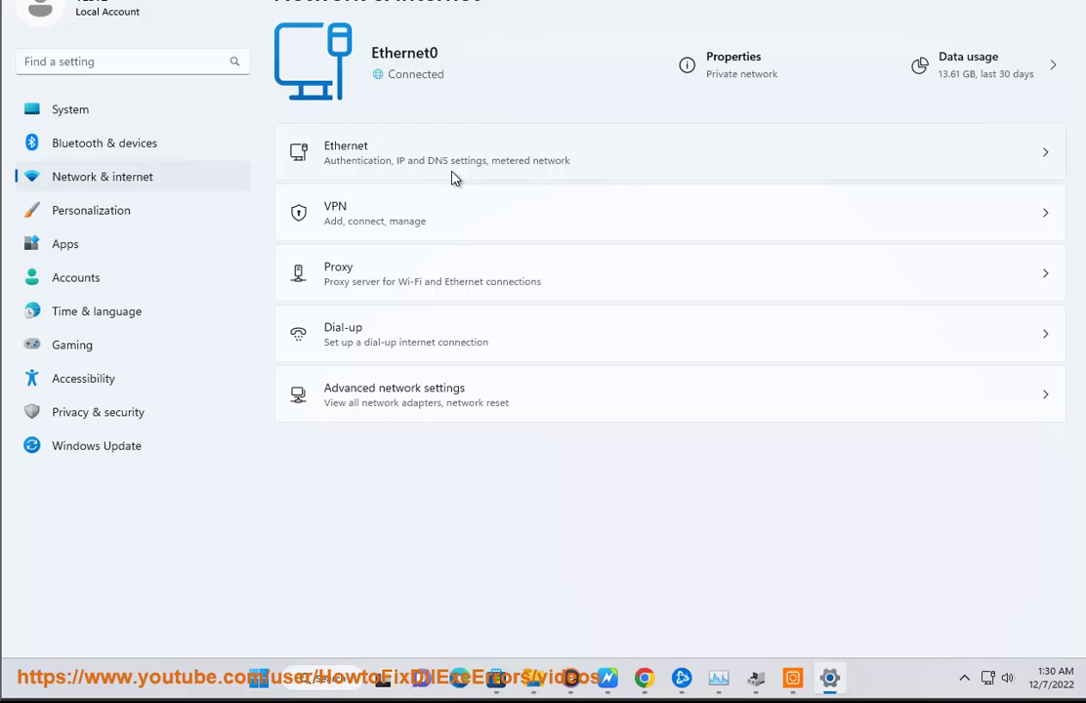
# - Search the settings for Captures, open the Game Captures audio quality result, review the recording preferences, and return to the fix list
pyautogui.click(152, 55)
pyautogui.write('Captures')
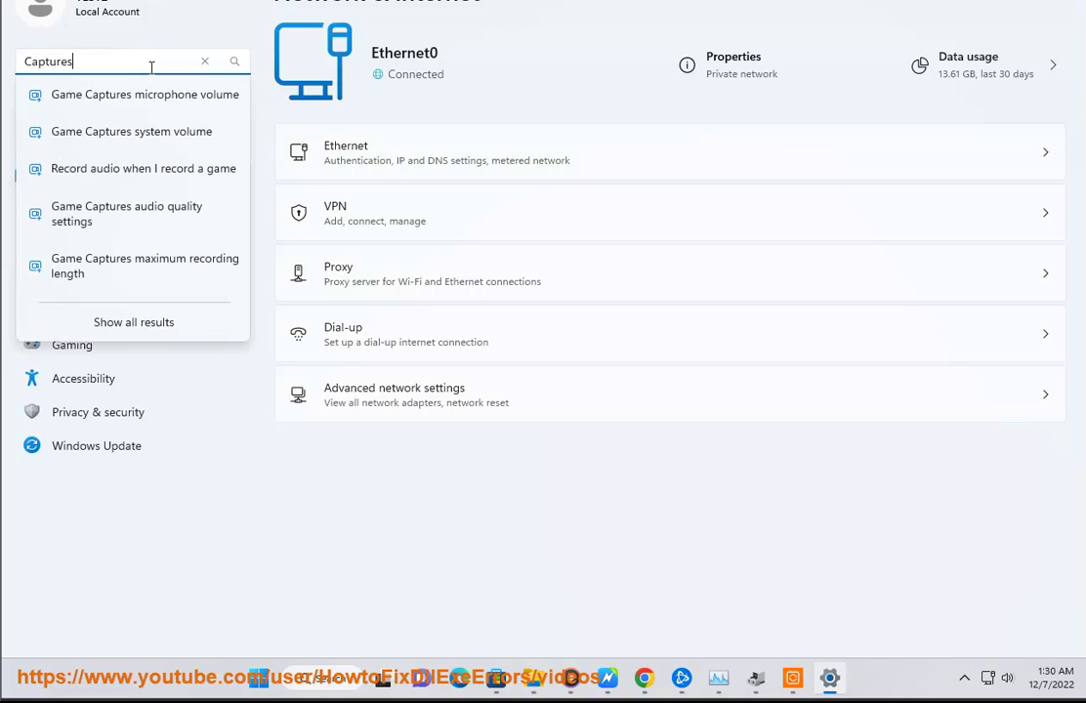
pyautogui.click(148, 231)
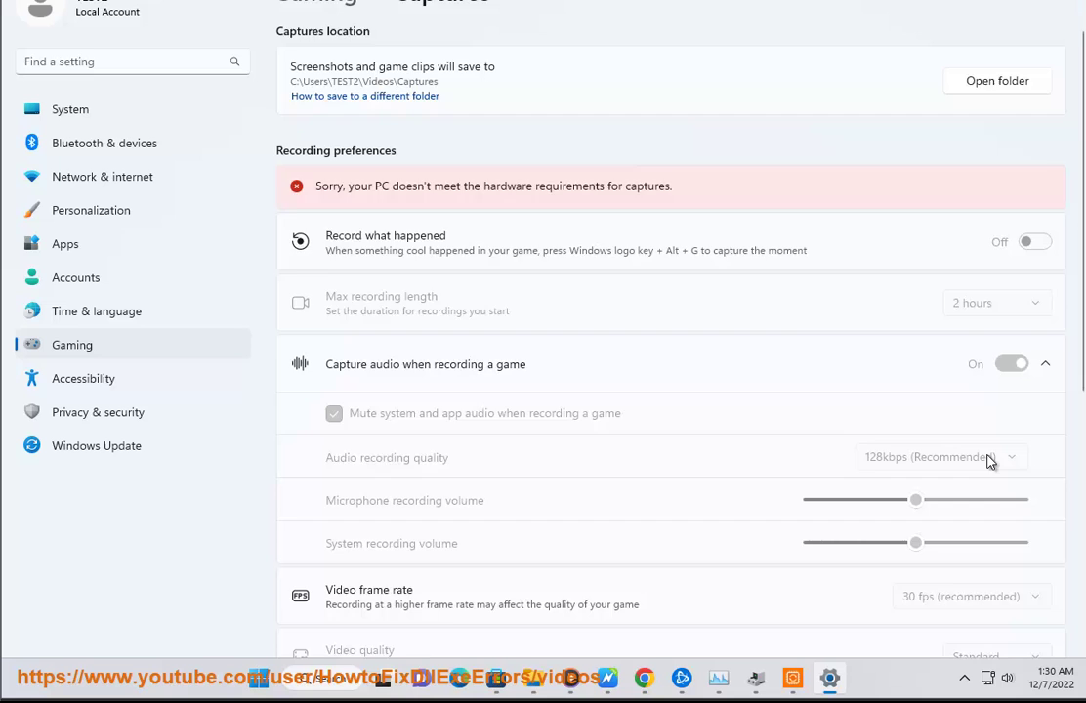
pyautogui.scroll(-3, 990, 461)
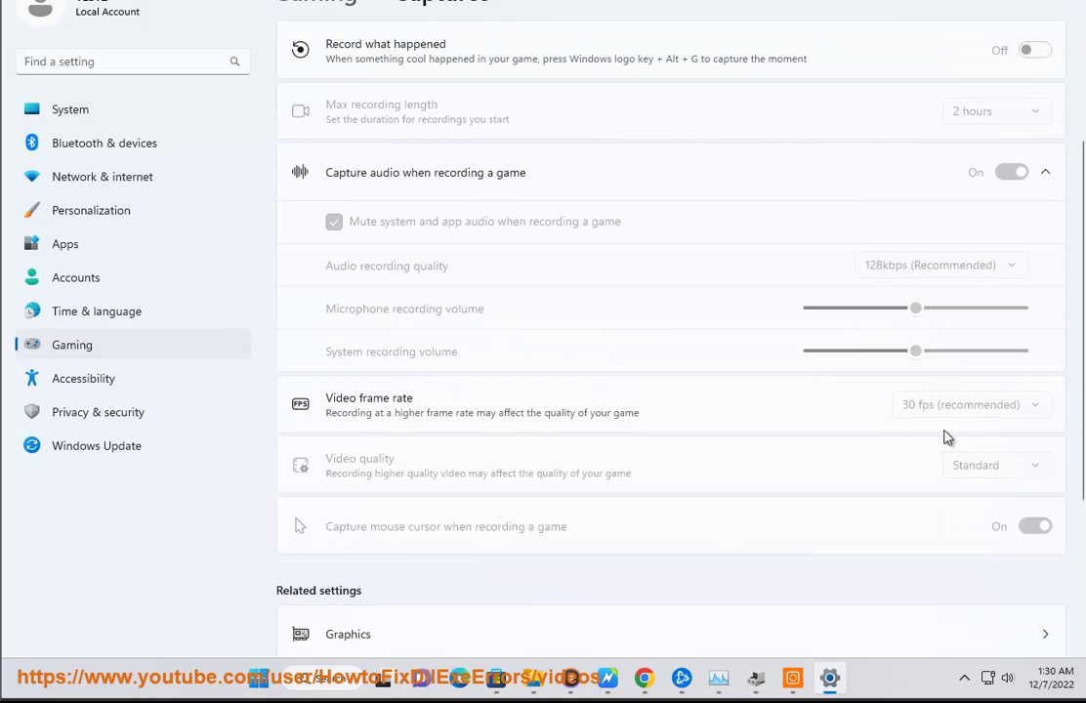
pyautogui.scroll(3, 923, 437)
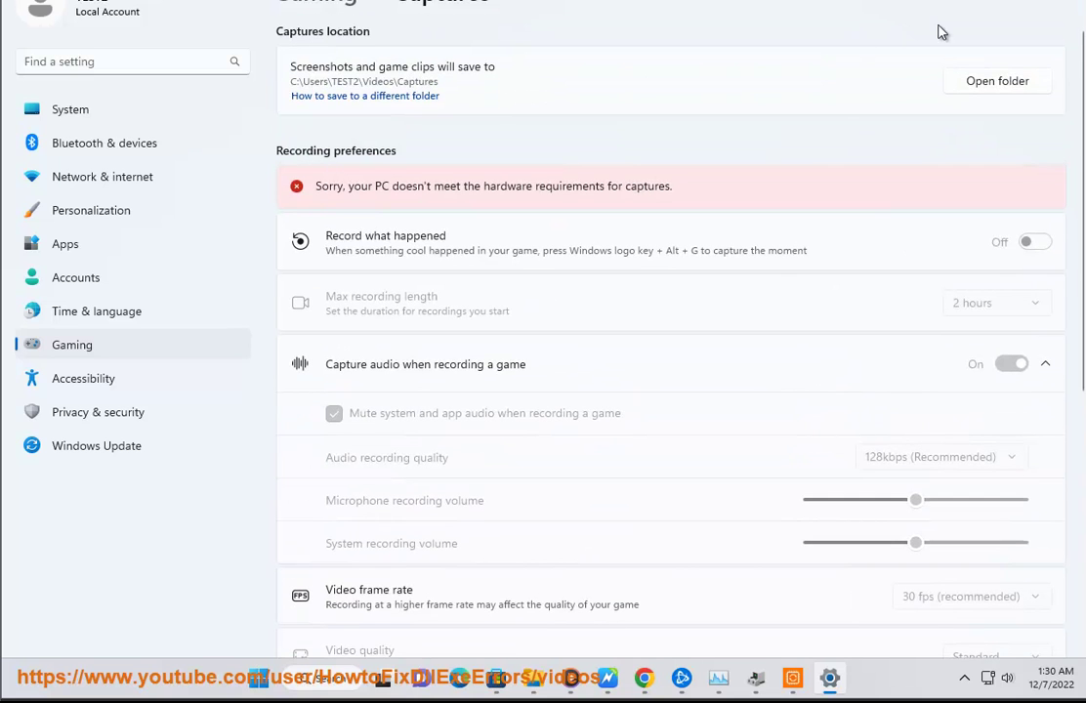
pyautogui.hotkey('alt', 'Tab')
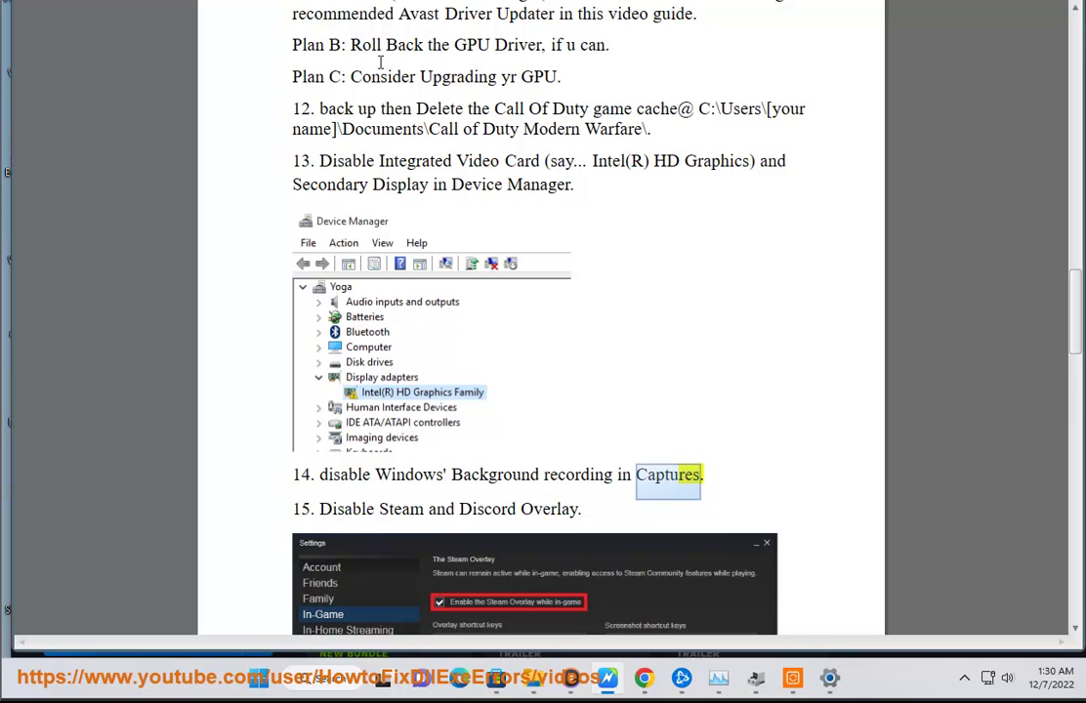
# - Read item 15 of the fix list, open Discord through Windows search to view its Game Overlay settings, and close Discord
pyautogui.scroll(-1, 665, 366)
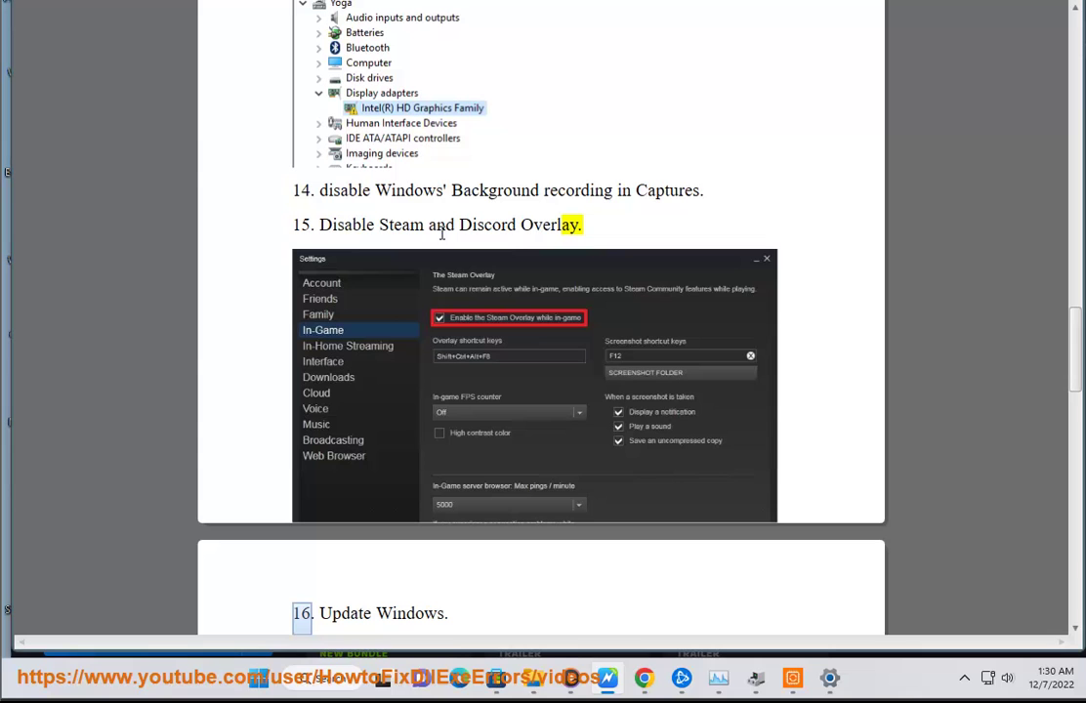
pyautogui.click(332, 678)
pyautogui.write('S')
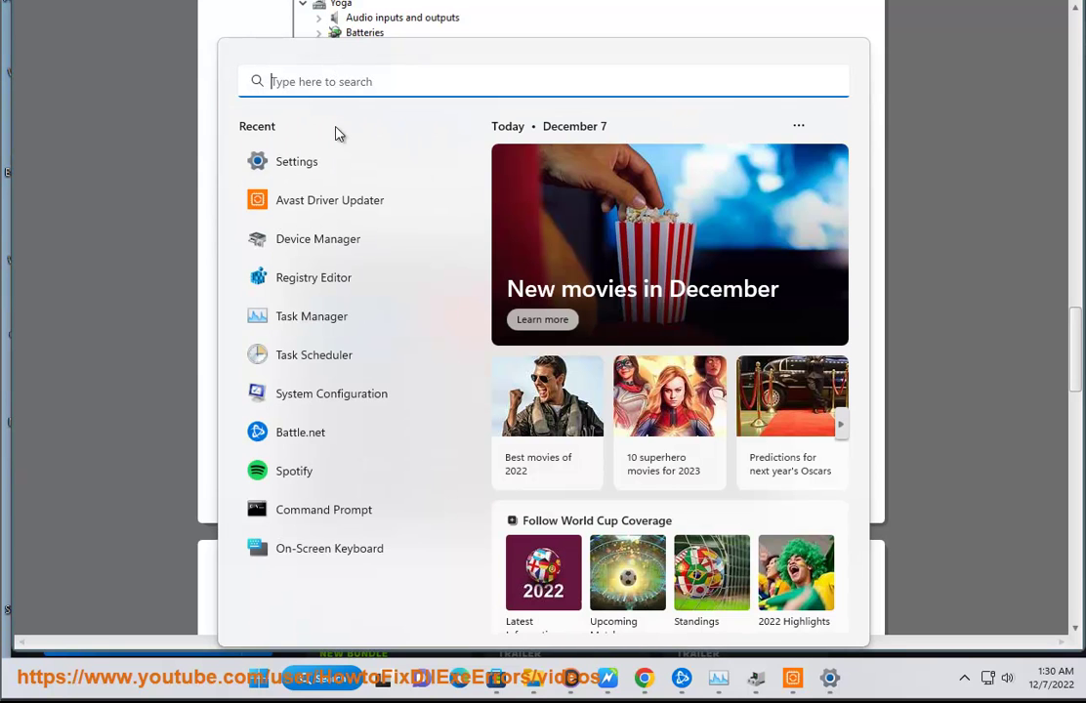
pyautogui.write('Device Manager')
pyautogui.click(337, 268)
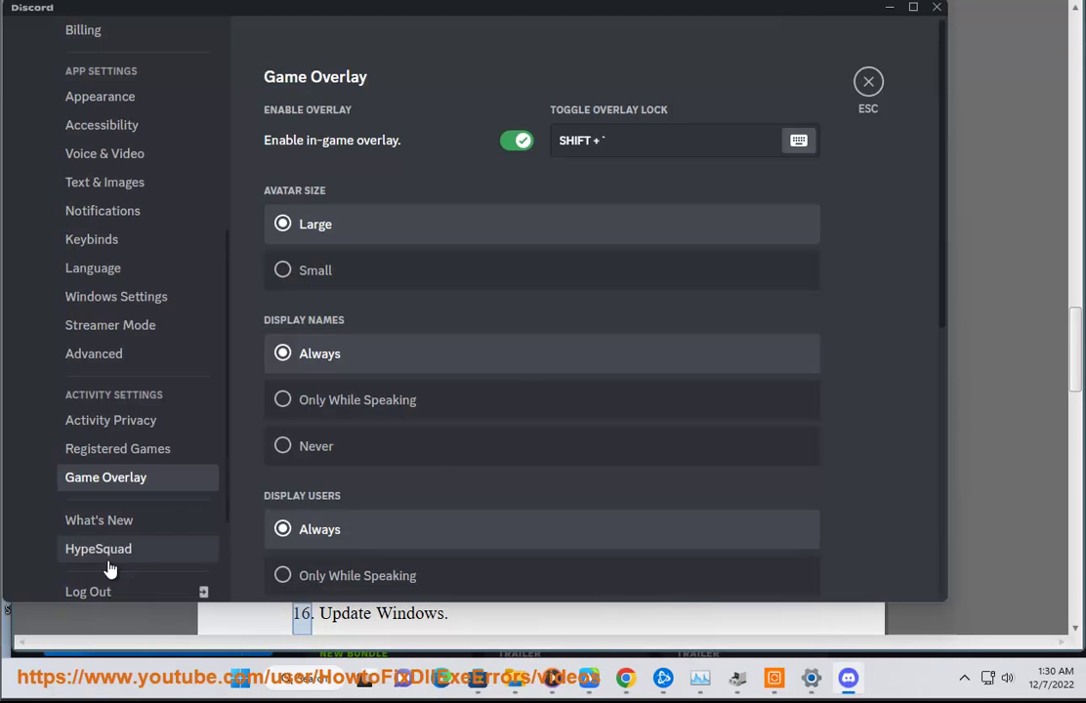
pyautogui.scroll(-3, 87, 547)
pyautogui.scroll(5, 115, 500)
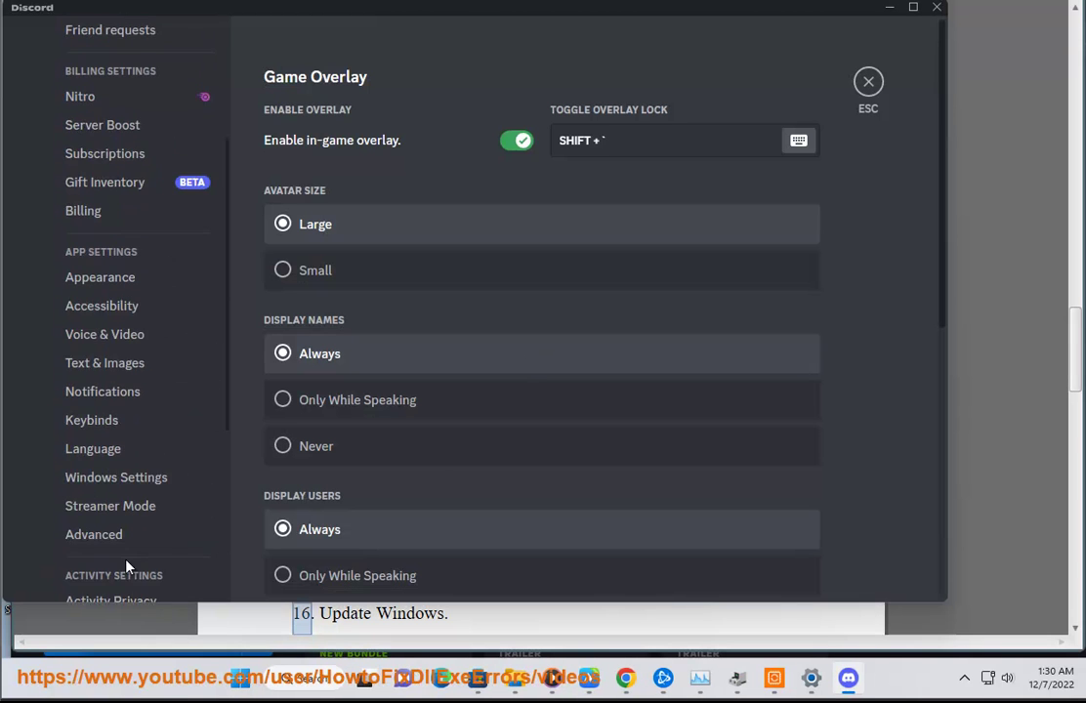
pyautogui.scroll(-5, 126, 565)
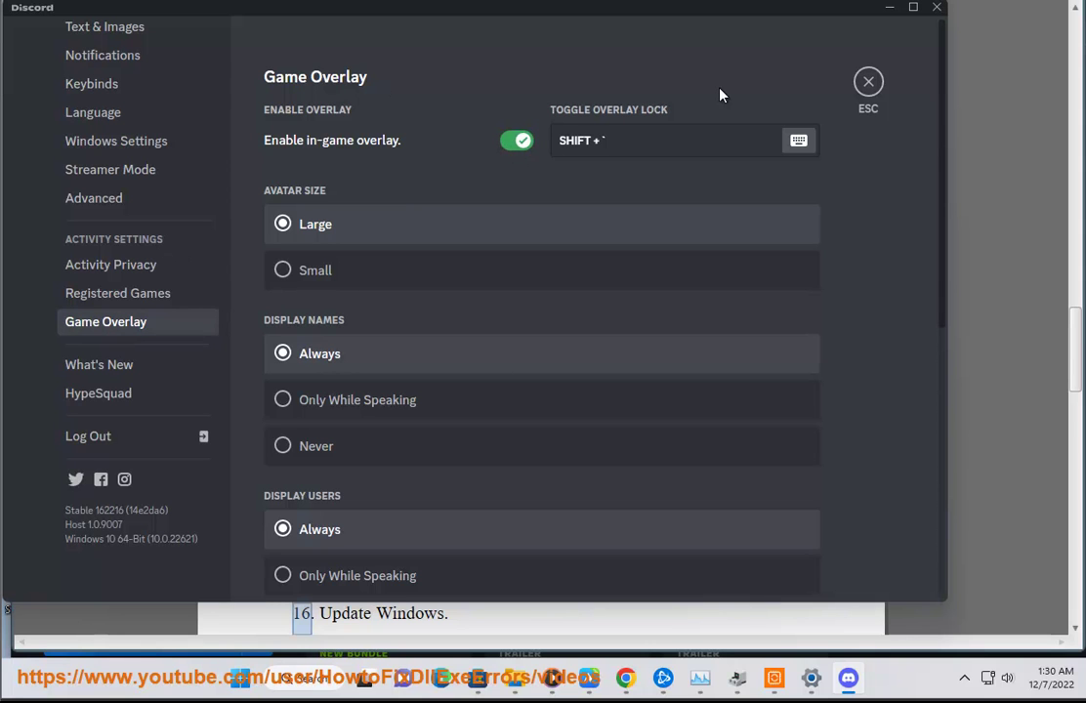
pyautogui.click(868, 86)
pyautogui.click(935, 7)
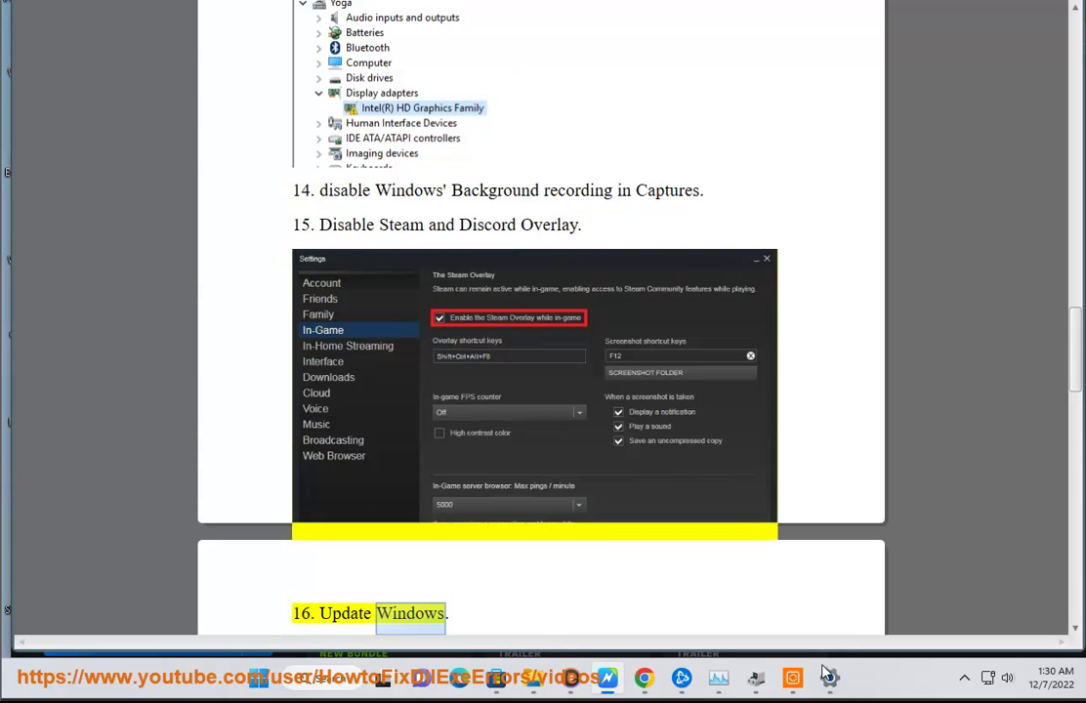
# - Check for updates on the Windows Update page of Settings and return to the fix list
pyautogui.hotkey('alt', 'Tab')
pyautogui.click(63, 445)
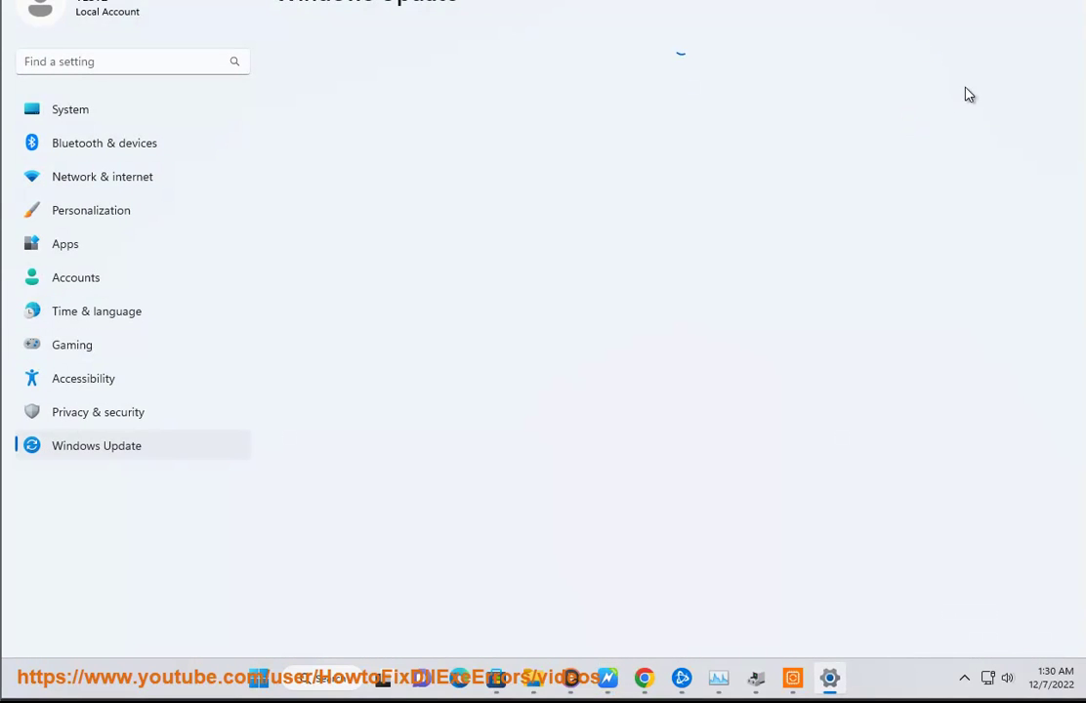
pyautogui.click(986, 78)
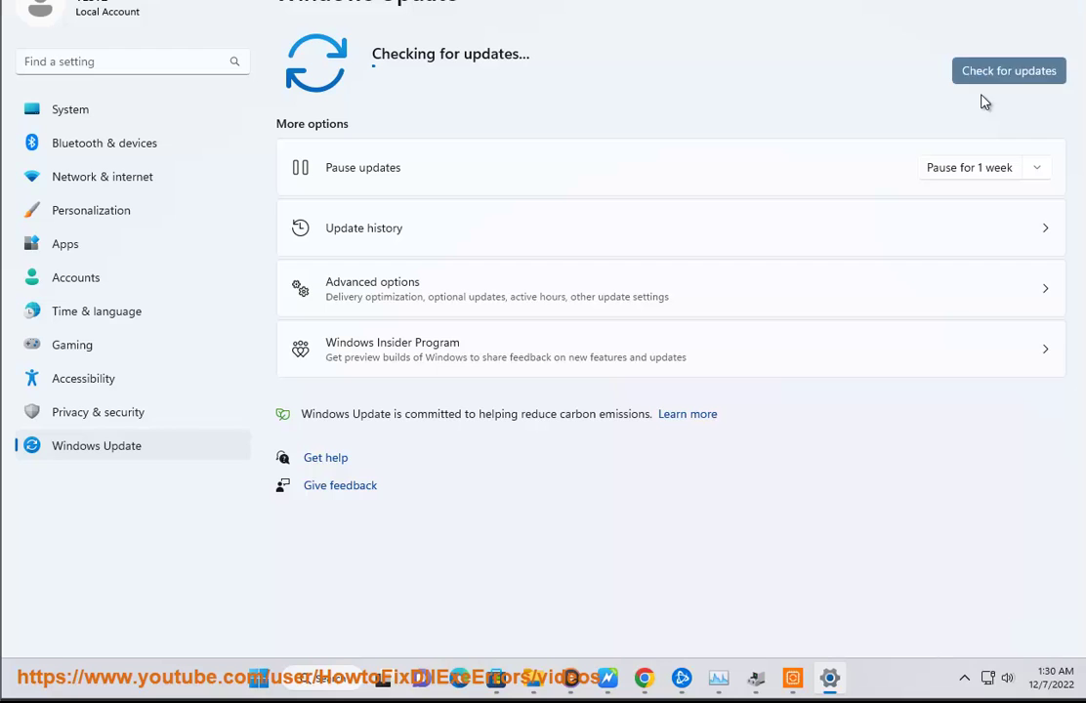
pyautogui.click(607, 678)
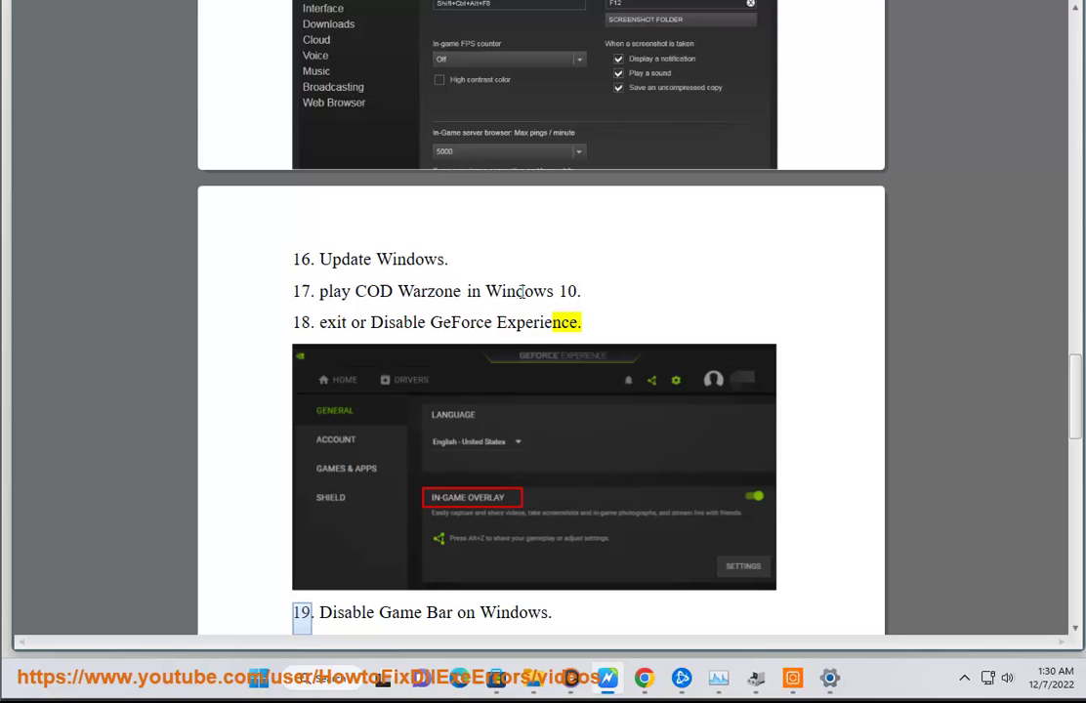
# - Copy "Windows 10" from item 17, search Google in Chrome for "Windows 10 ISO", and minimise the browser
pyautogui.moveTo(577, 291); pyautogui.dragTo(488, 294)
pyautogui.hotkey('ctrl', 'c')
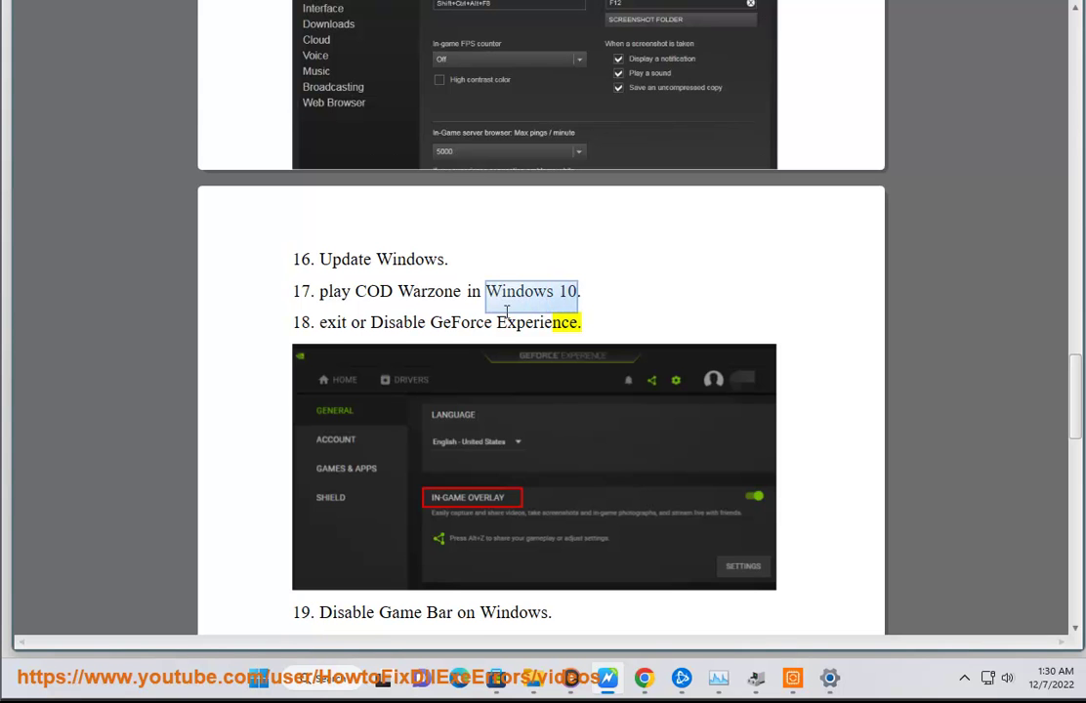
pyautogui.click(644, 678)
pyautogui.click(557, 135)
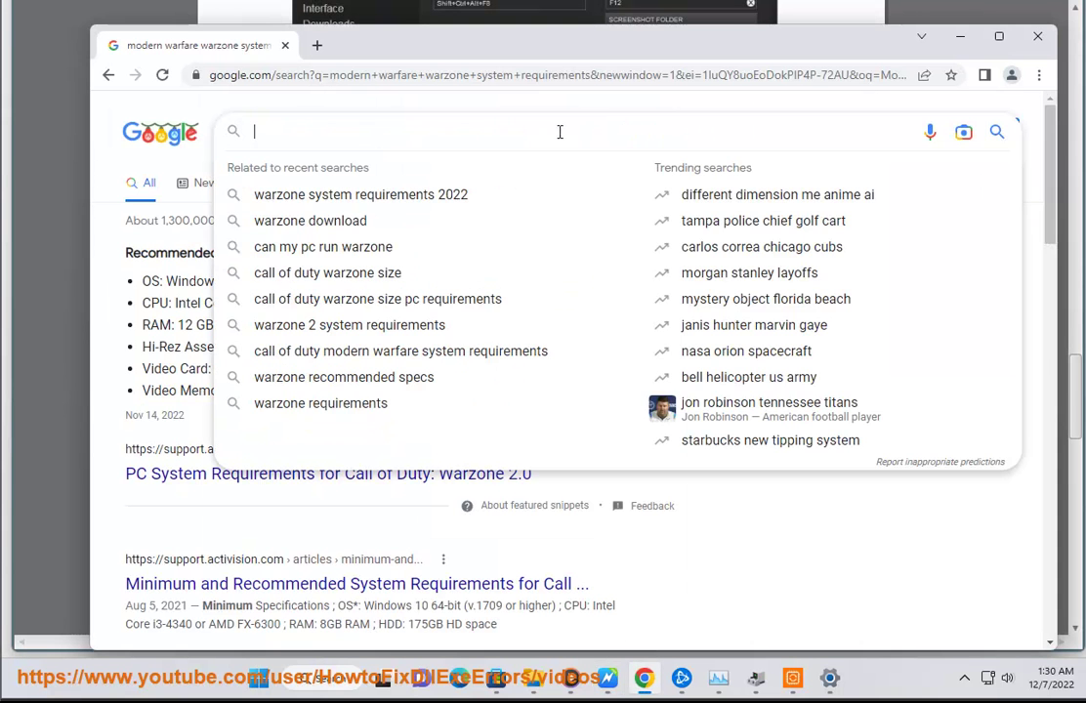
pyautogui.hotkey('ctrl', 'v')
pyautogui.write('ISO')
pyautogui.press('Return')
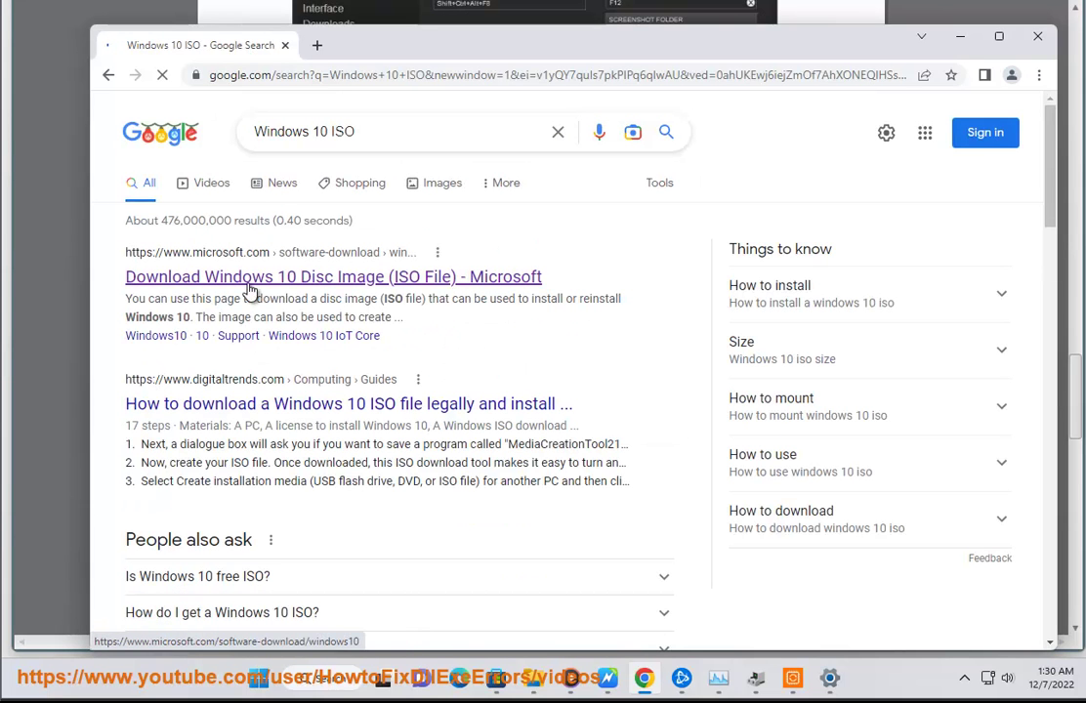
pyautogui.click(961, 36)
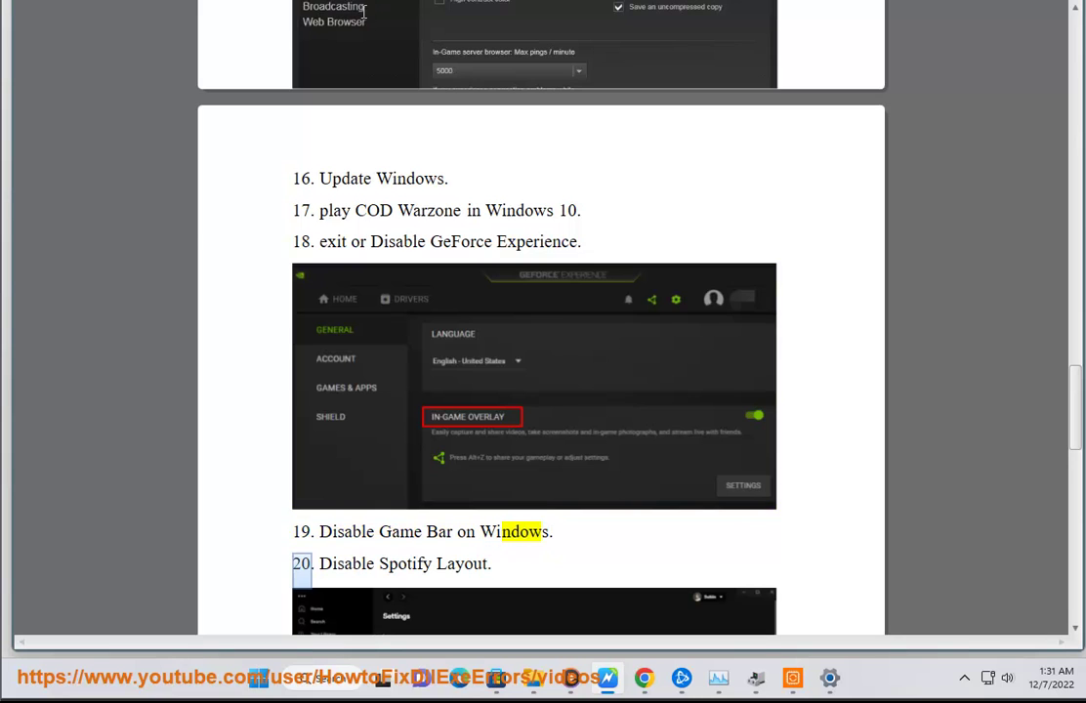
# - Find the Xbox Game Bar page in Settings, toggle the option that opens it with a controller button, and return to the fix list
pyautogui.click(829, 678)
pyautogui.click(90, 61)
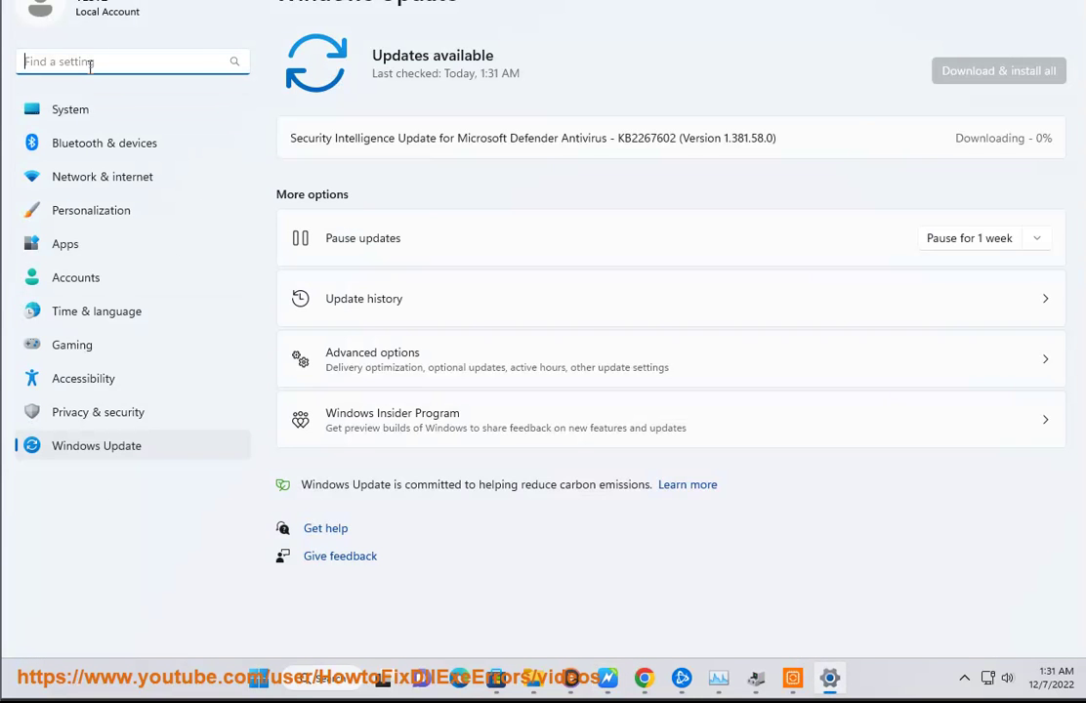
pyautogui.write('GAME BAR')
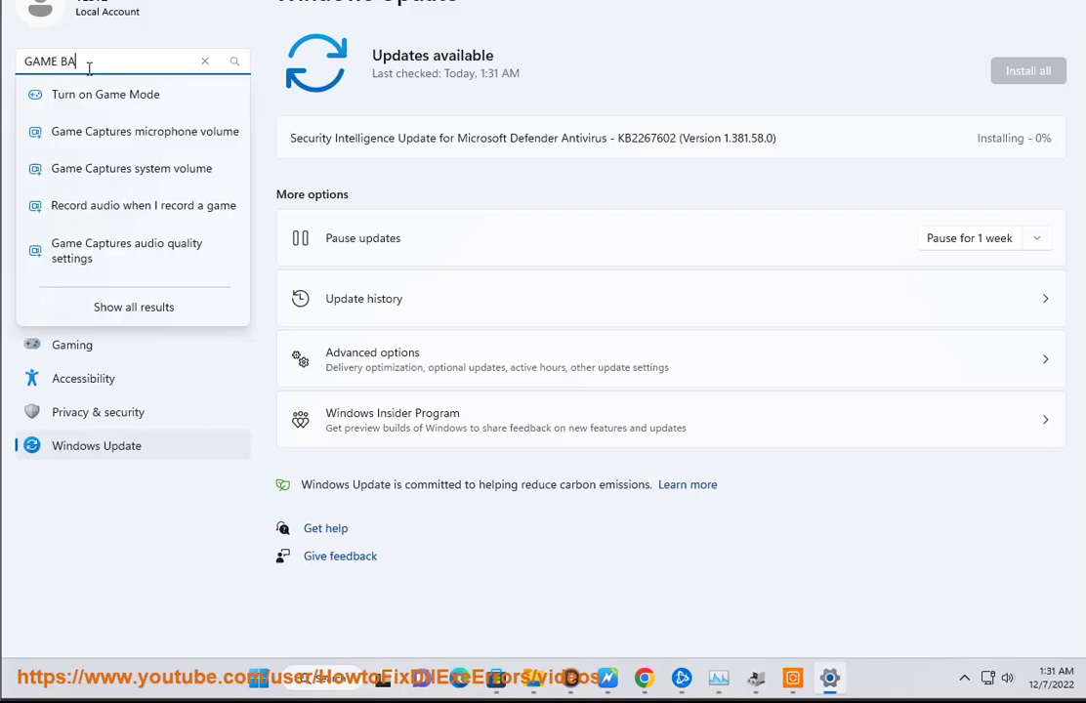
pyautogui.click(118, 100)
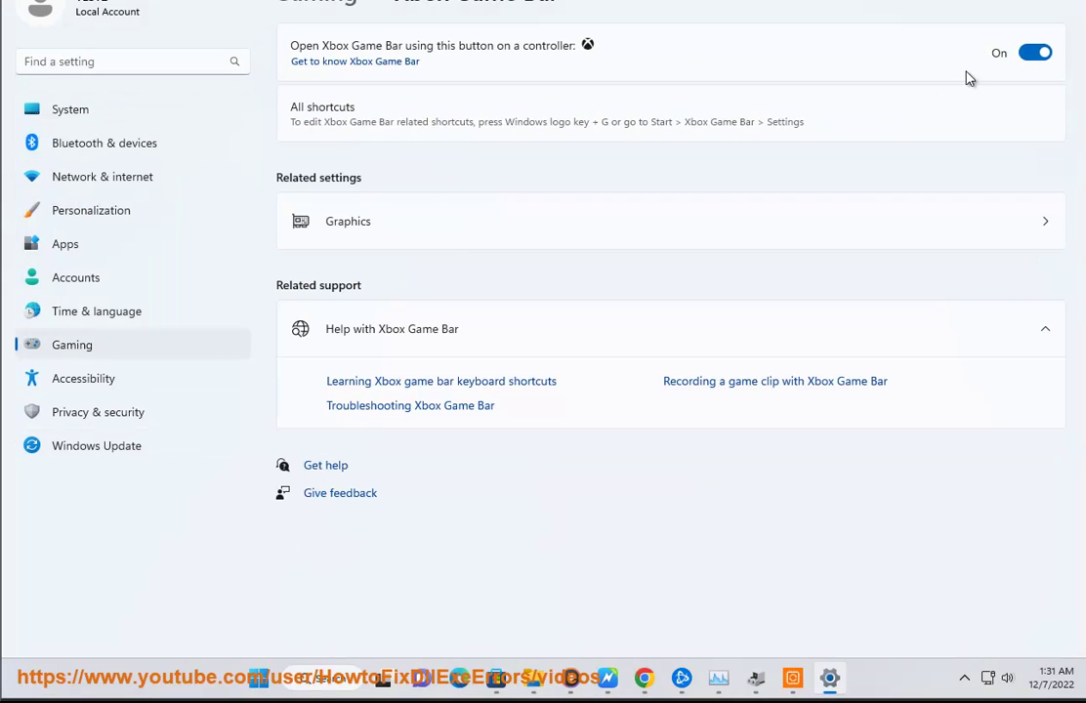
pyautogui.click(1031, 59)
pyautogui.click(1028, 57)
pyautogui.hotkey('alt', 'Tab')
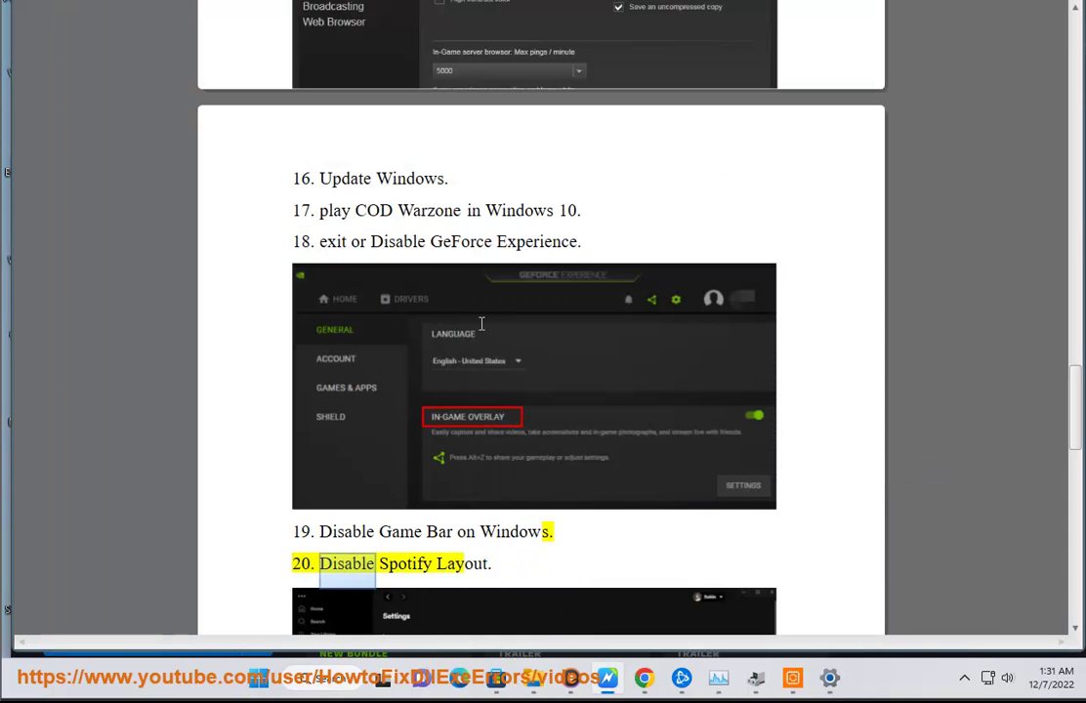
# - Read item 20, switch to Battle.net and launch Call of Duty: MWII | WZ2.0, answering that a phone number is already added
pyautogui.scroll(-3, 492, 449)
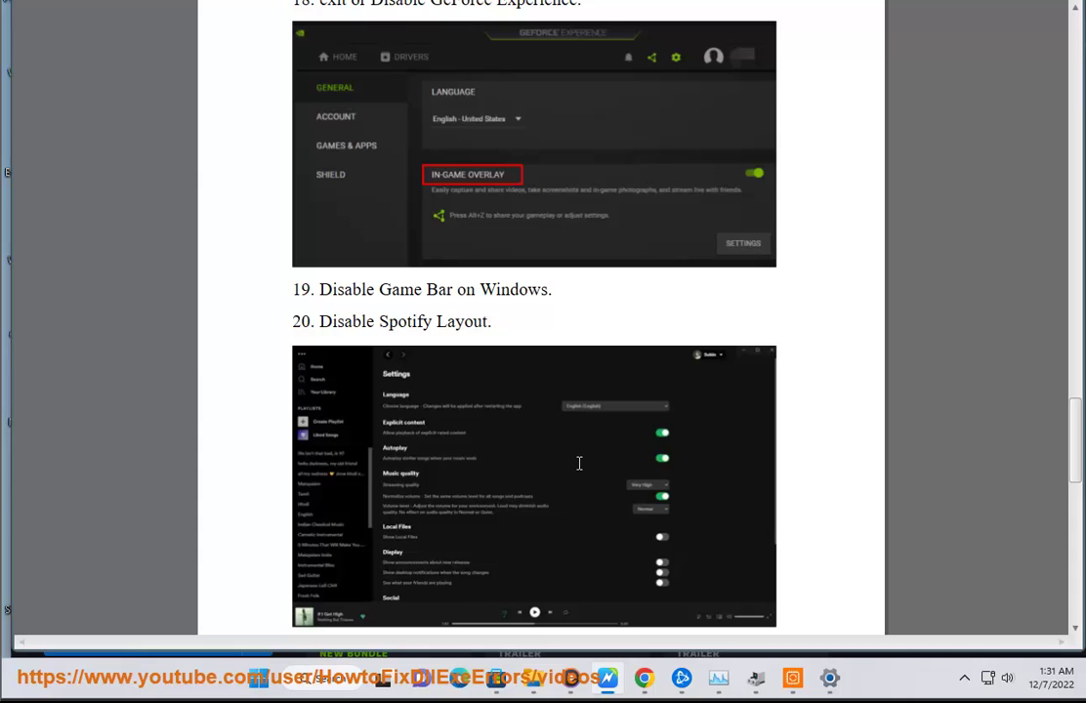
pyautogui.click(681, 678)
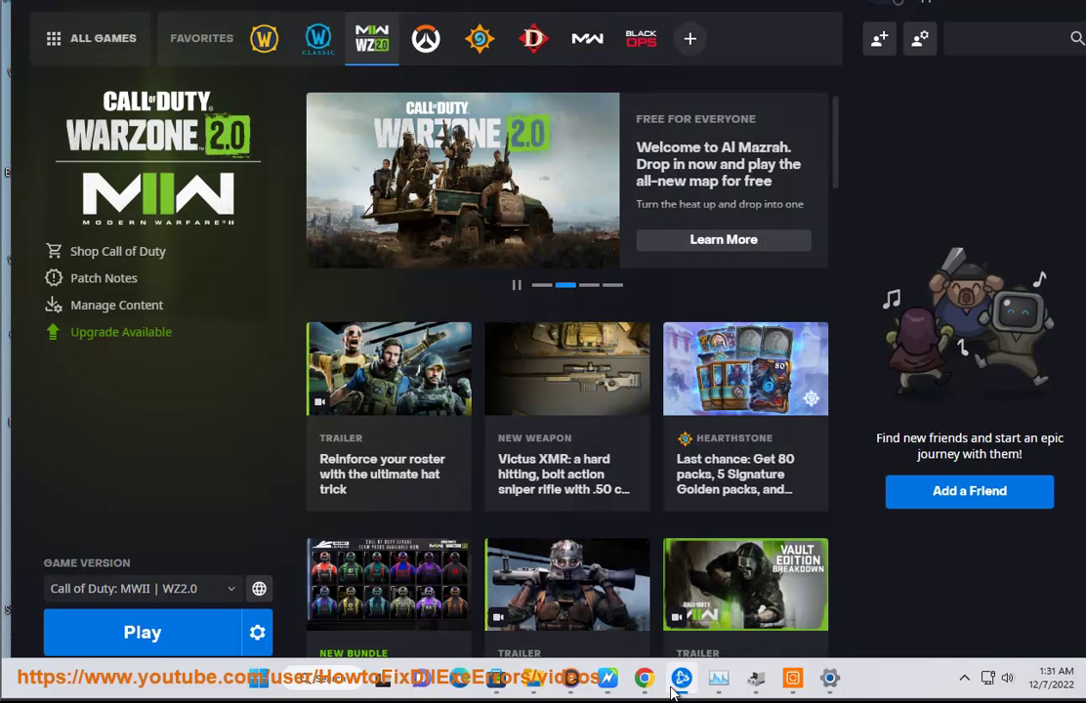
pyautogui.click(199, 637)
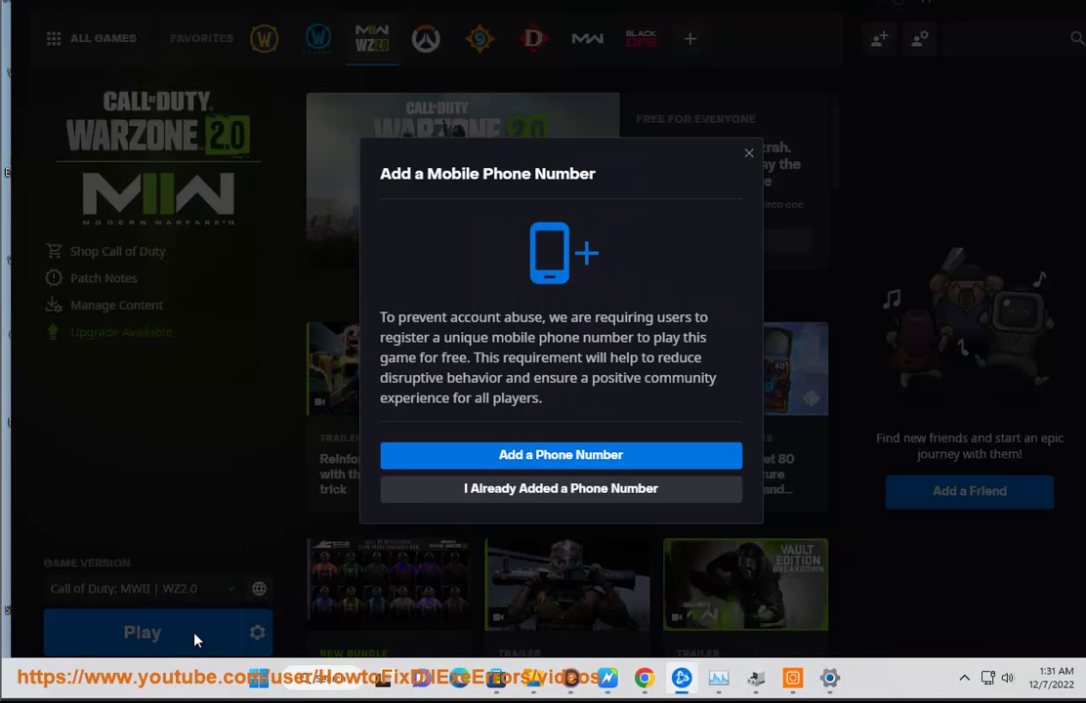
pyautogui.click(550, 505)
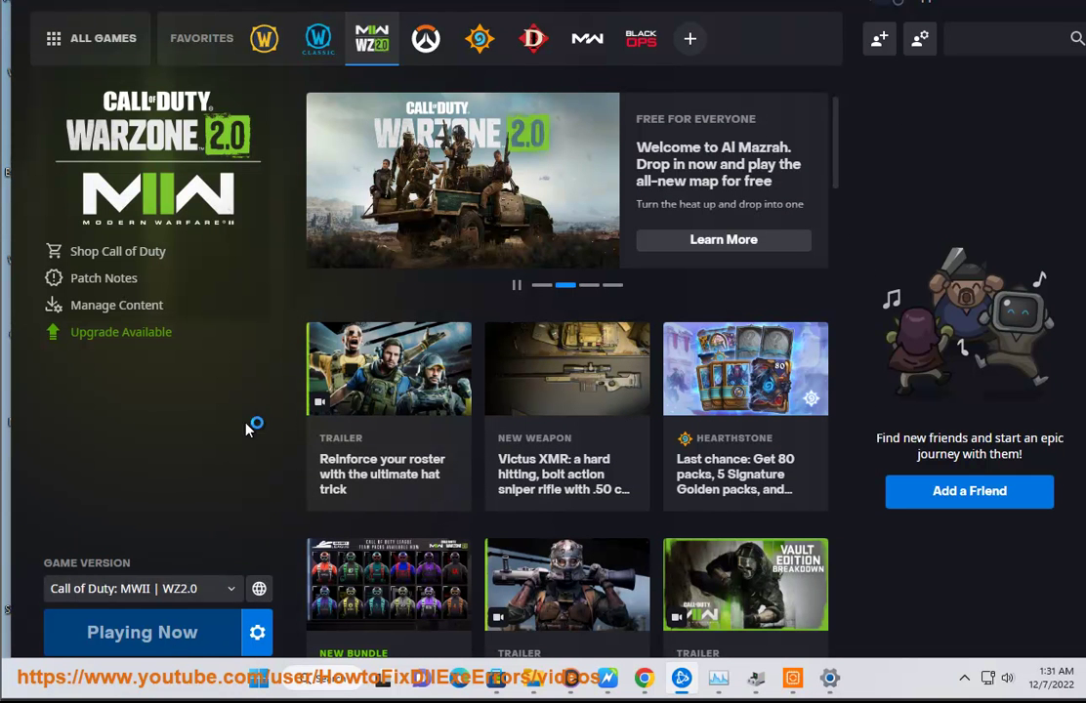